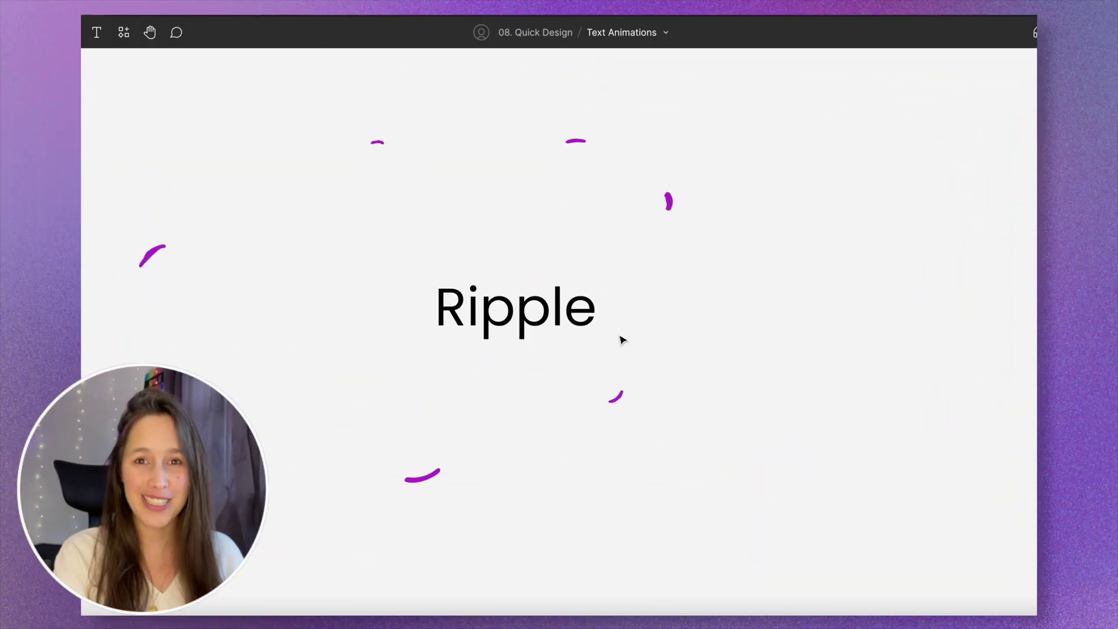
- Select the 154 × 75 Ripple text layer on the canvas
click(525, 291)
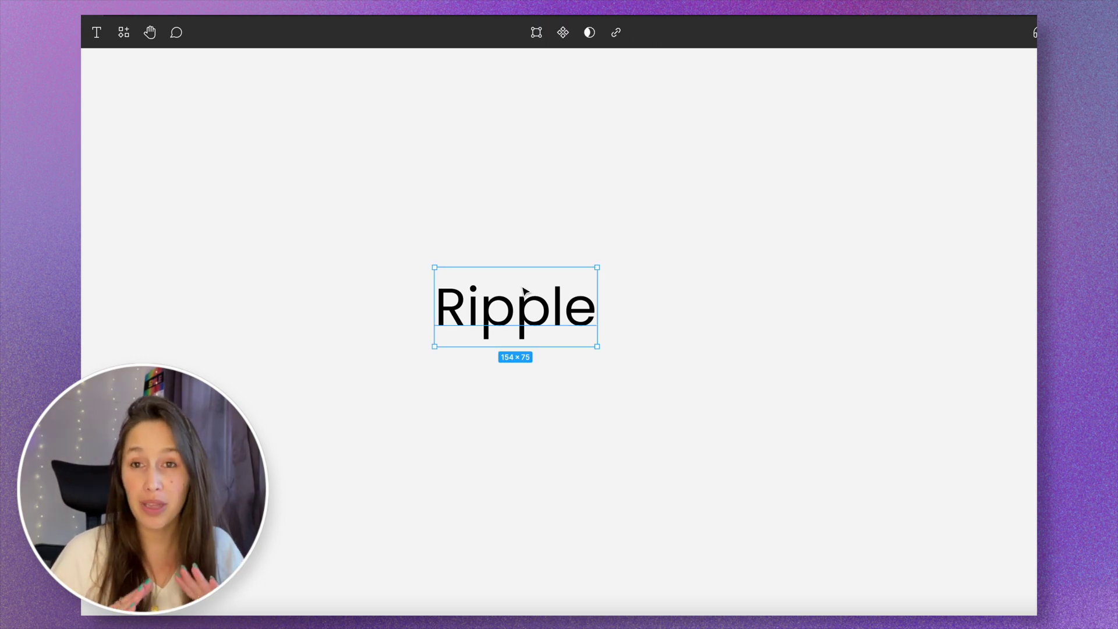
- Wrap the Ripple text in Frame 1, then flatten the text into a vector with Cmd+E
right_click(534, 319)
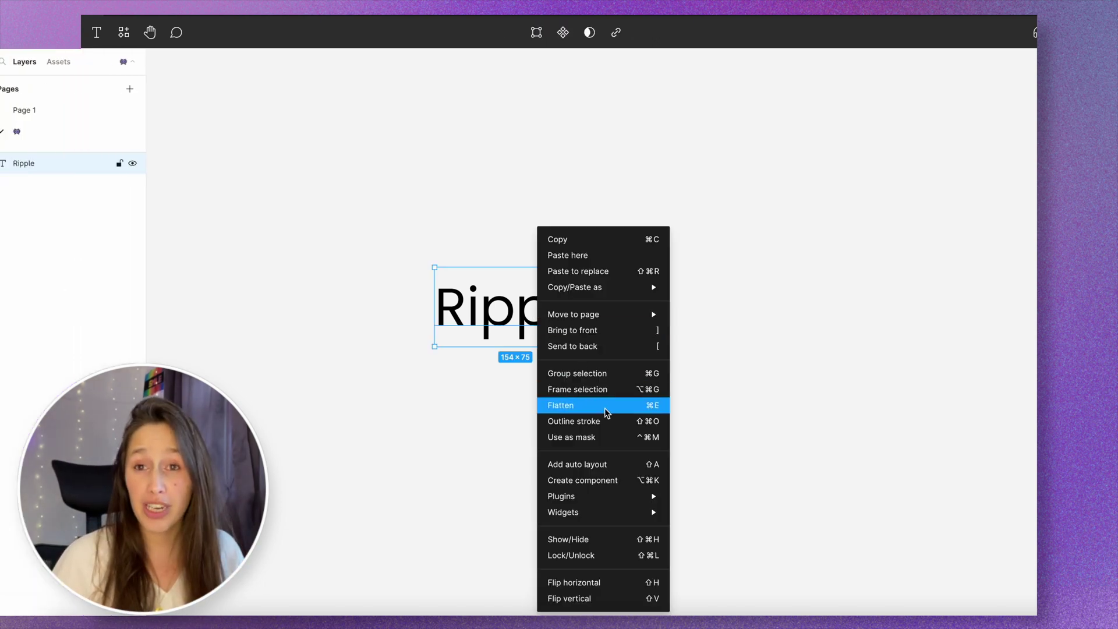
click(604, 389)
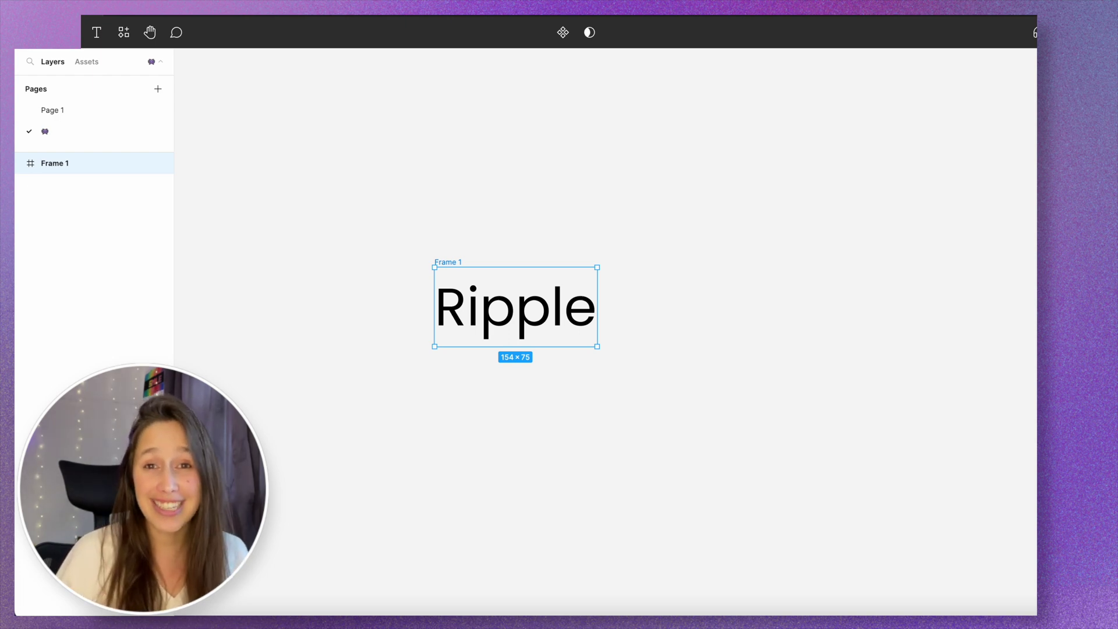
click(505, 294)
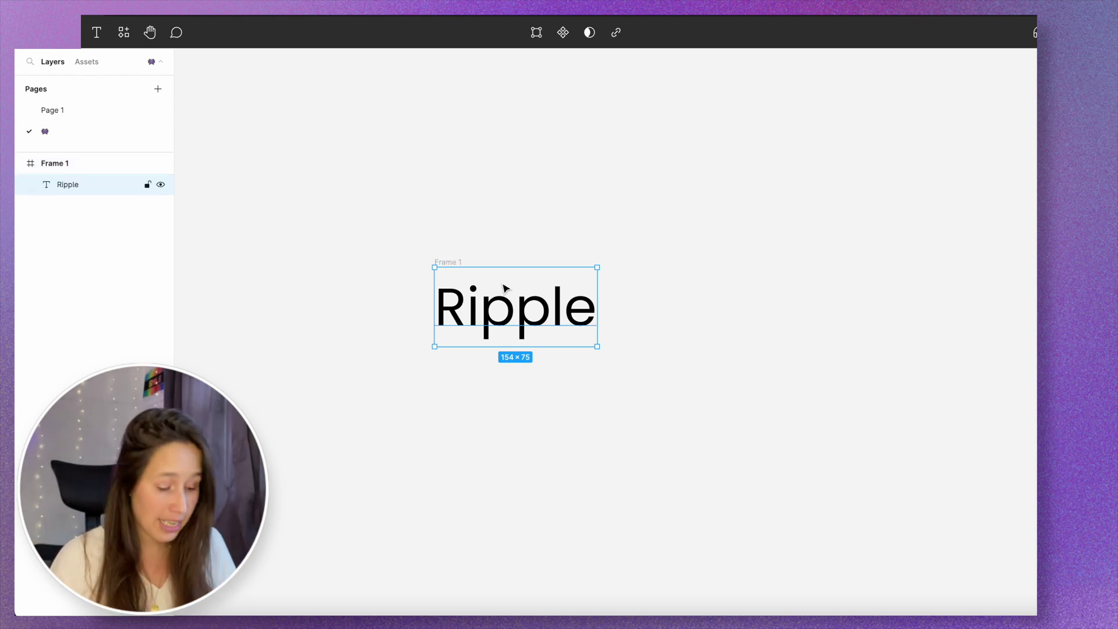
key(super+e)
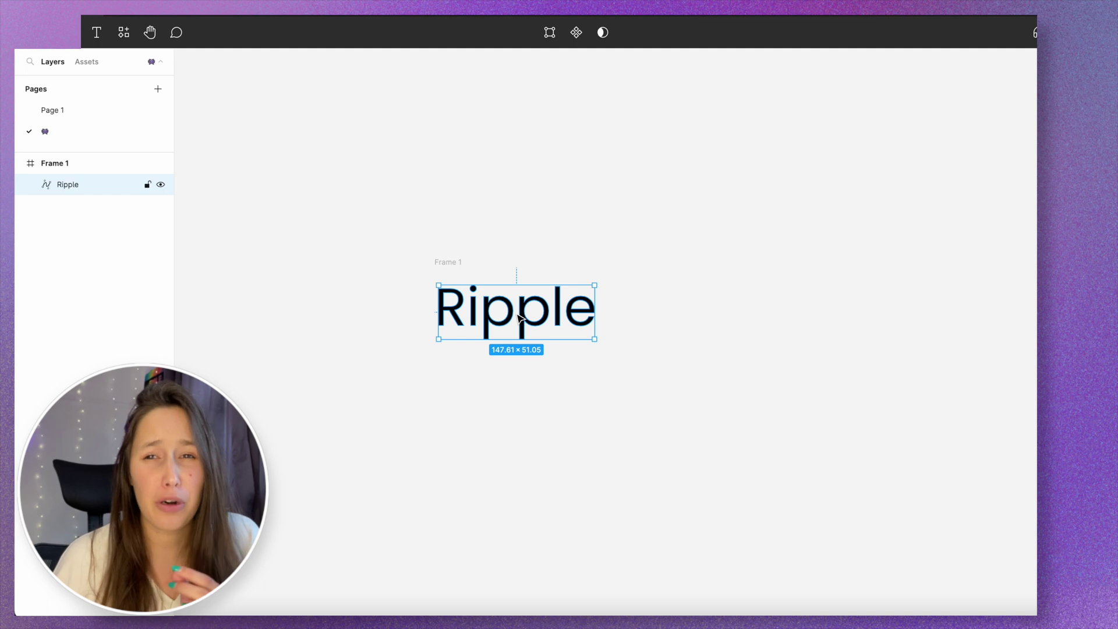
scroll(523, 329, up, 5)
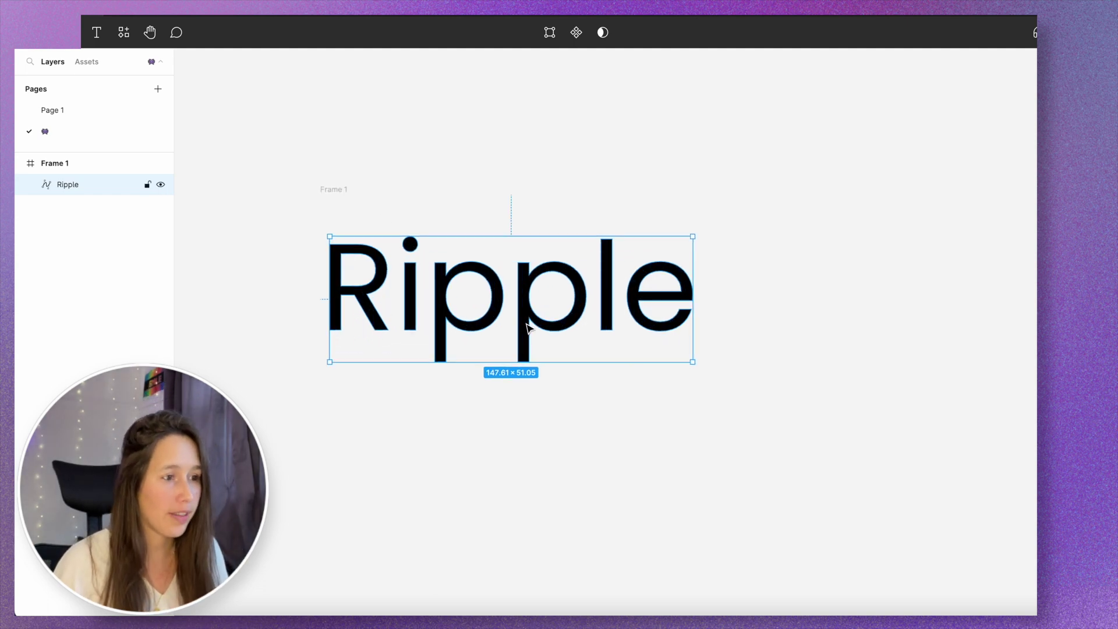
- Cut the letters e and l out of the Ripple vector and paste each as its own layer
double_click(527, 327)
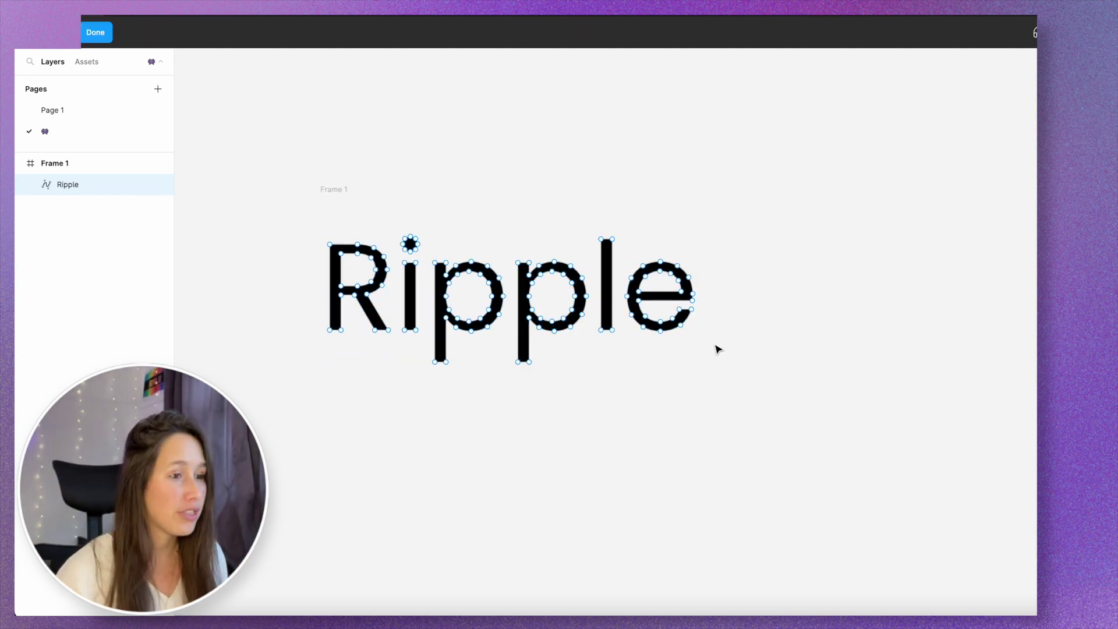
drag(735, 379, 623, 241)
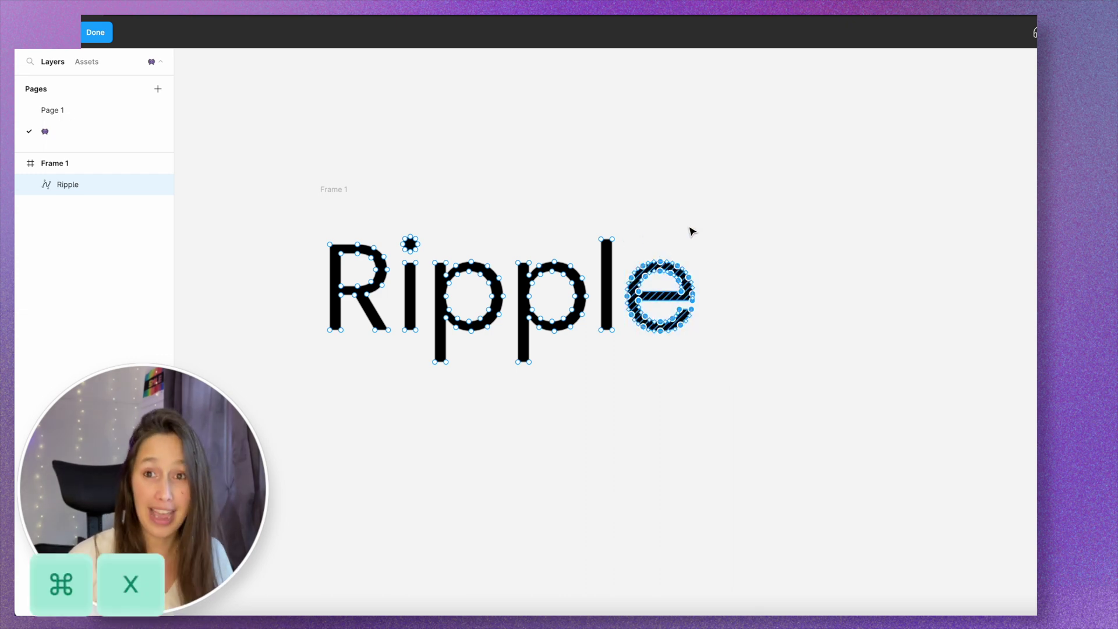
key(super+x)
key(Escape)
key(Escape)
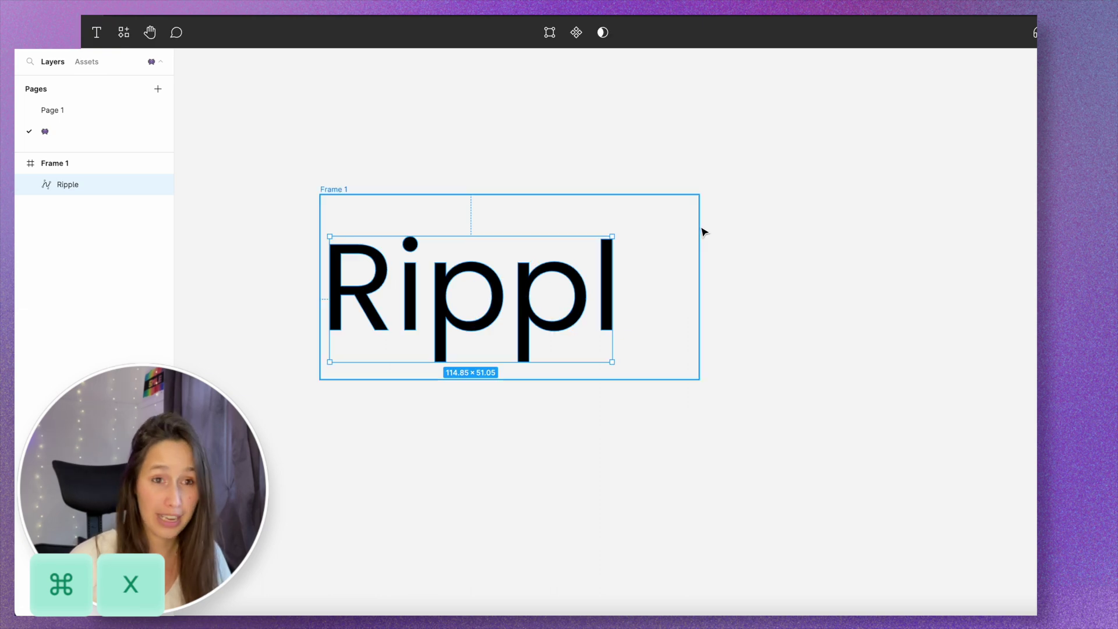
key(super+v)
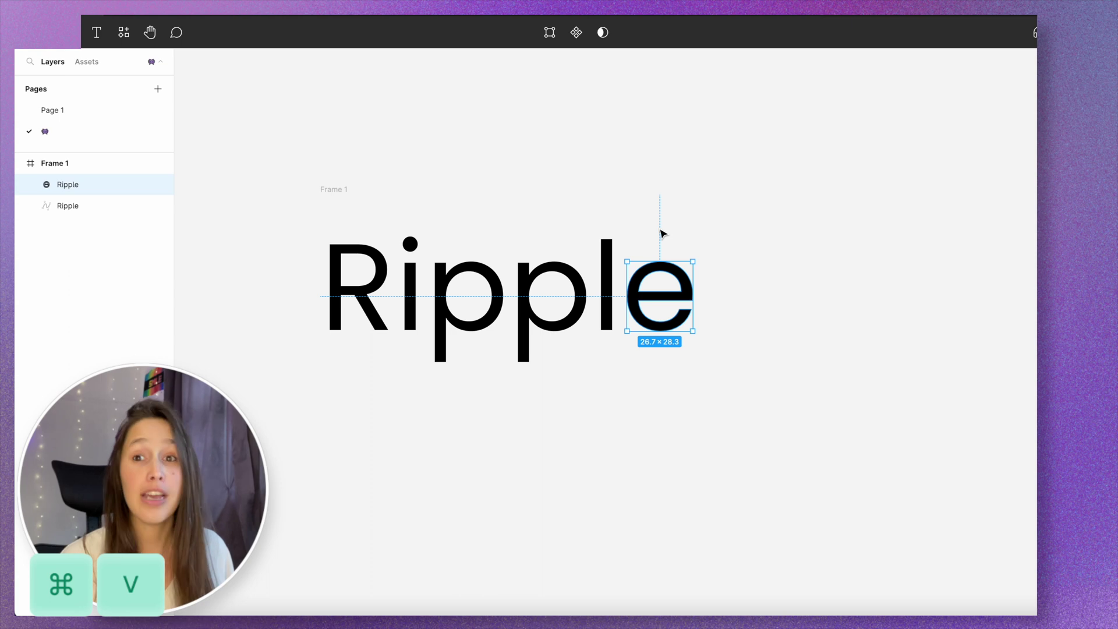
double_click(609, 269)
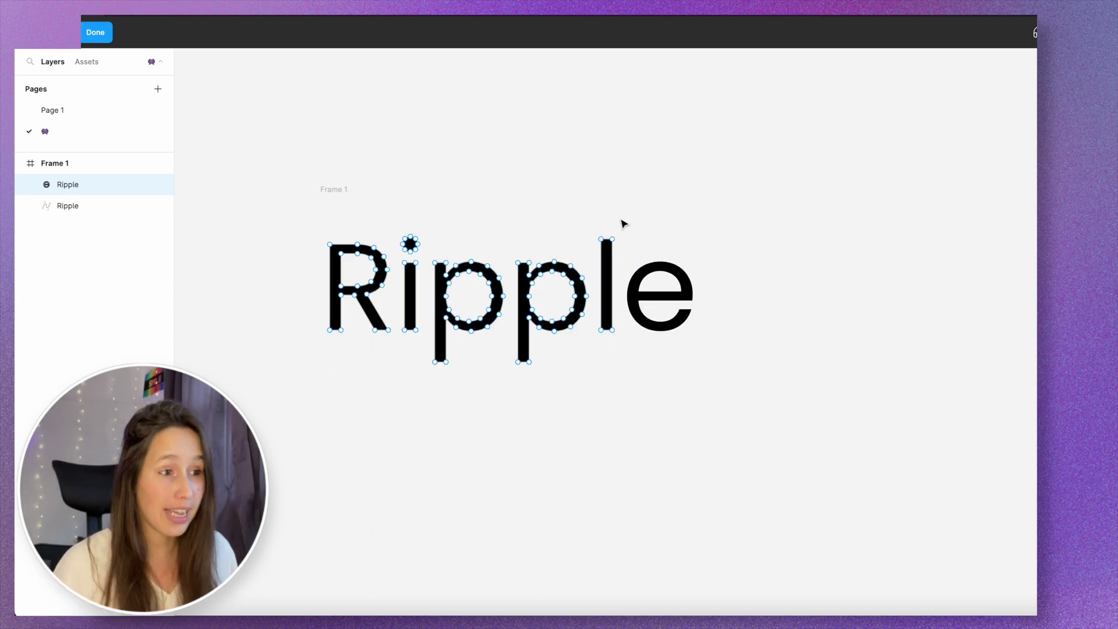
drag(630, 207, 568, 320)
key(ctrl+x)
key(ctrl+v)
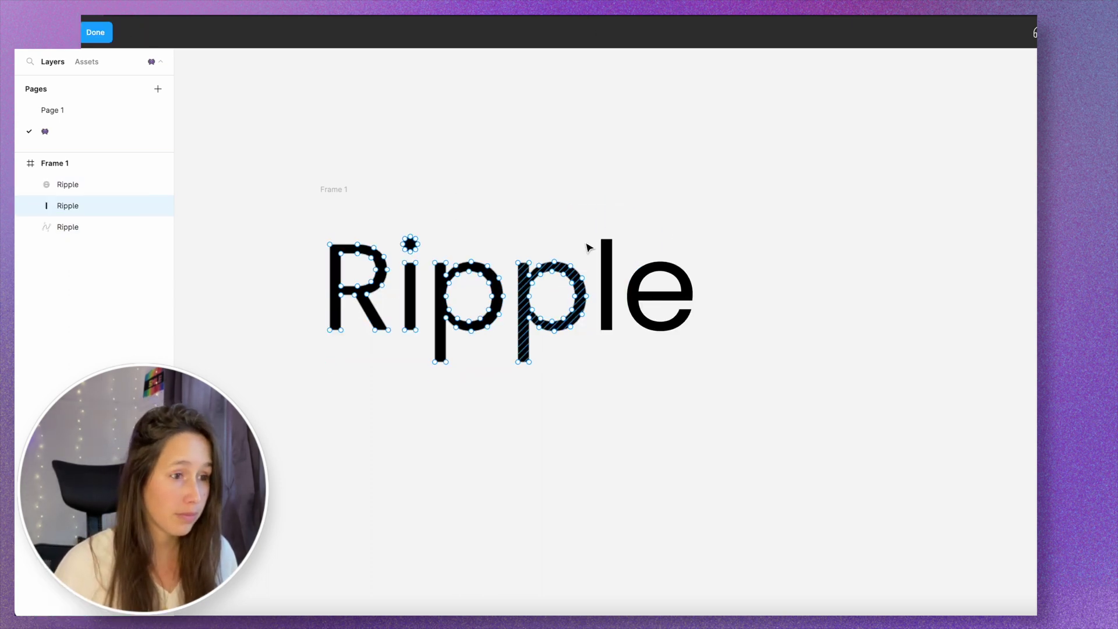
- Separate the two p's and the i into their own layers, leaving R on its own
drag(590, 210, 518, 396)
key(ctrl+x)
key(ctrl+v)
key(Return)
drag(514, 200, 435, 412)
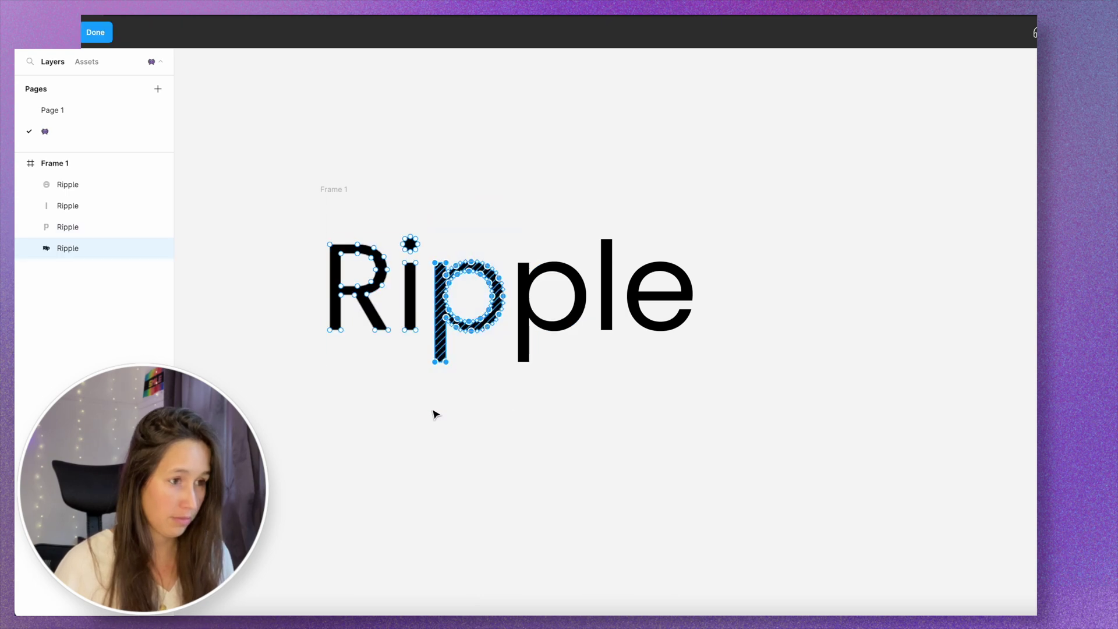
key(ctrl+x)
key(ctrl+v)
key(ctrl+x)
key(ctrl+v)
drag(429, 209, 406, 366)
key(ctrl+x)
key(ctrl+v)
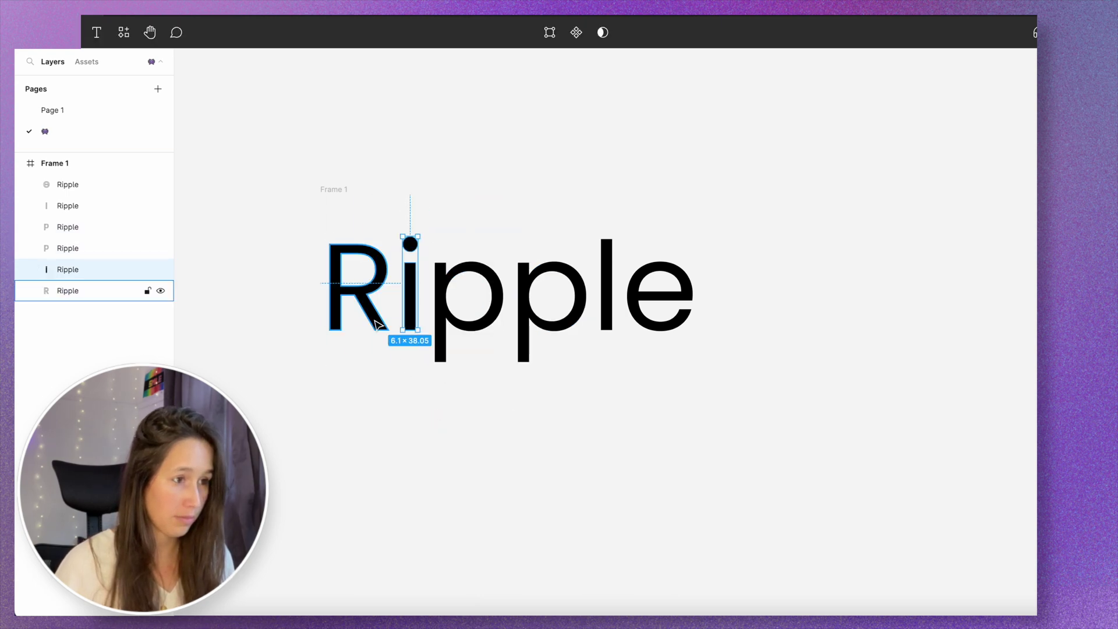
key(Escape)
key(Escape)
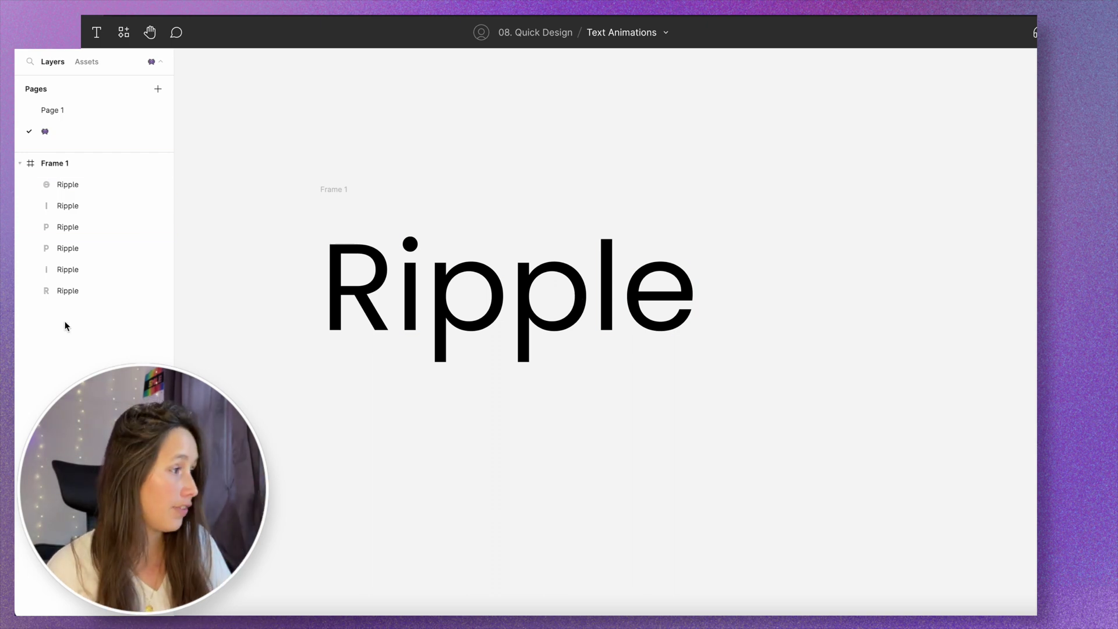
- Option-drag Frame 1 upward to create Frame 2, then select its six Ripple letters
click(343, 190)
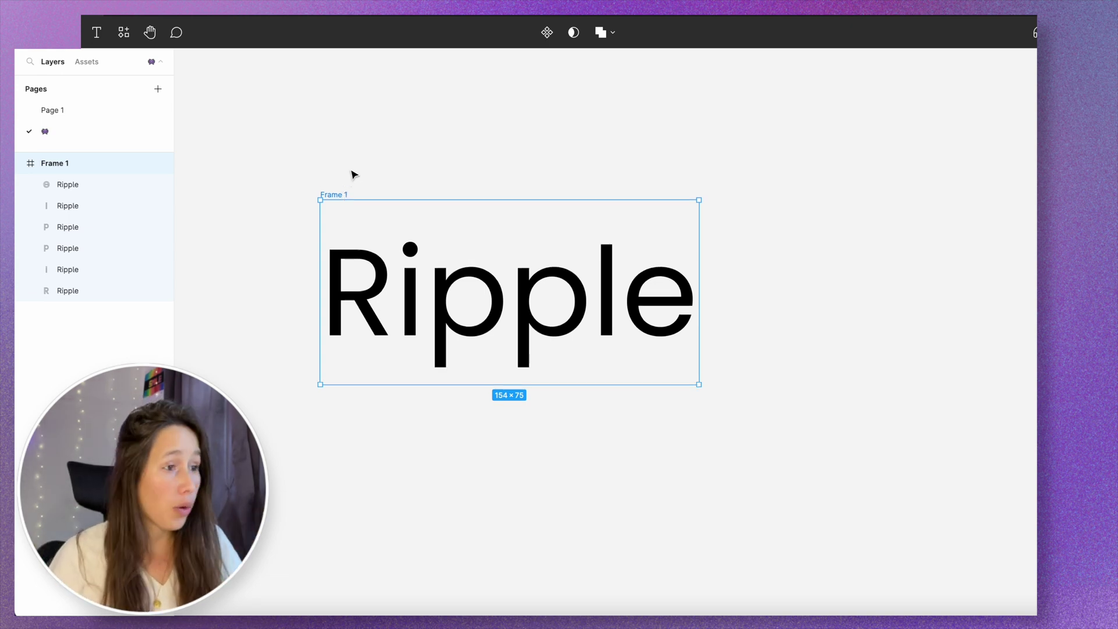
scroll(352, 176, up, 3)
drag(352, 176, 337, 181)
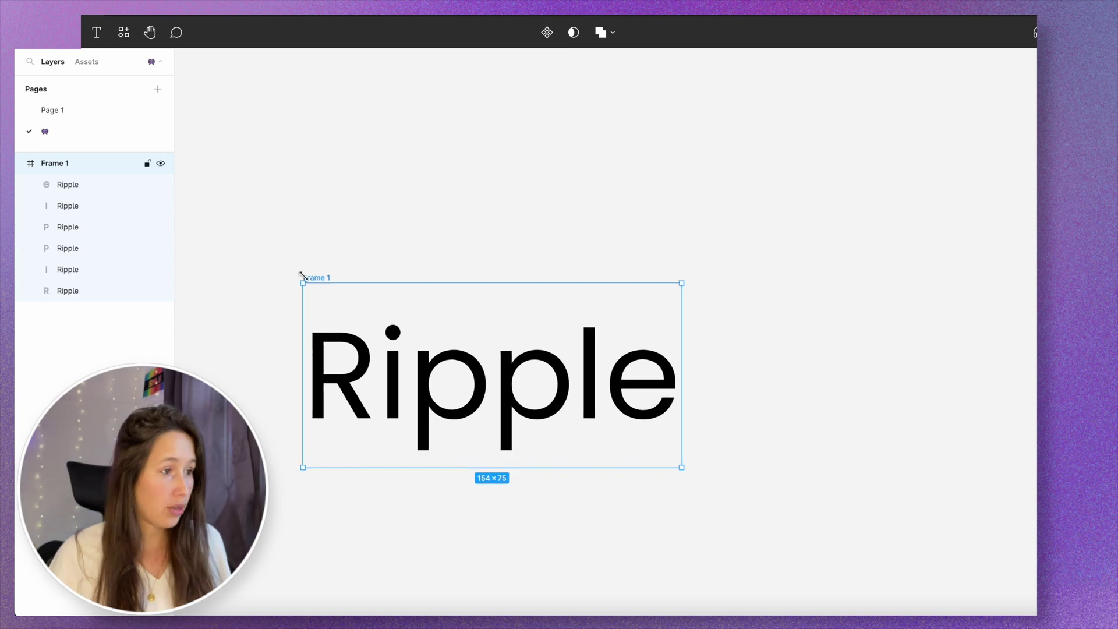
drag(317, 279, 323, 82)
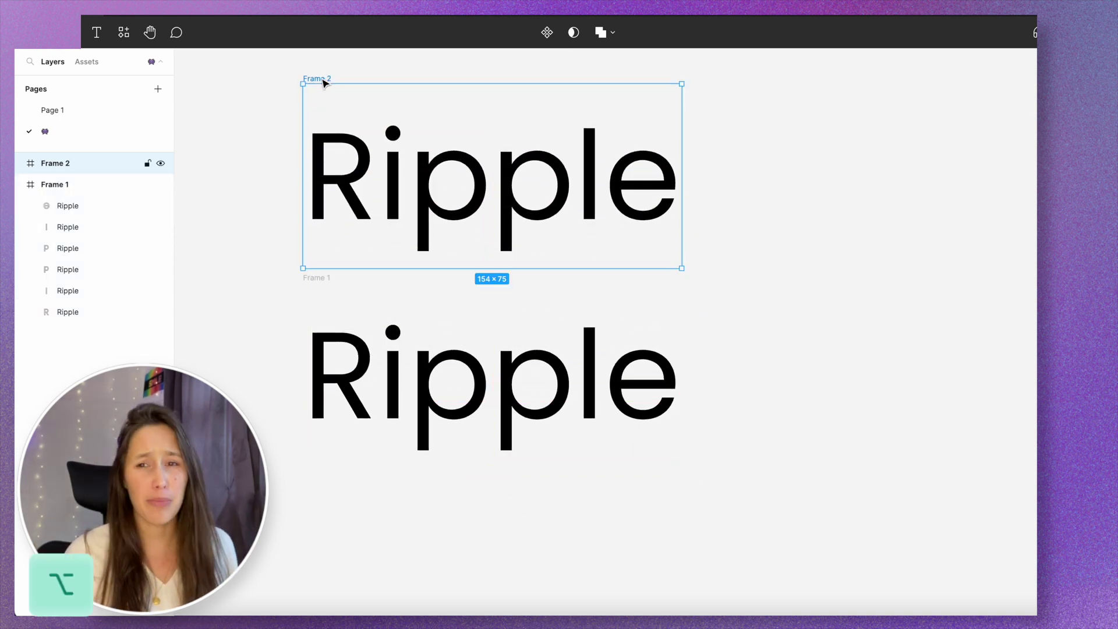
scroll(344, 175, up, 4)
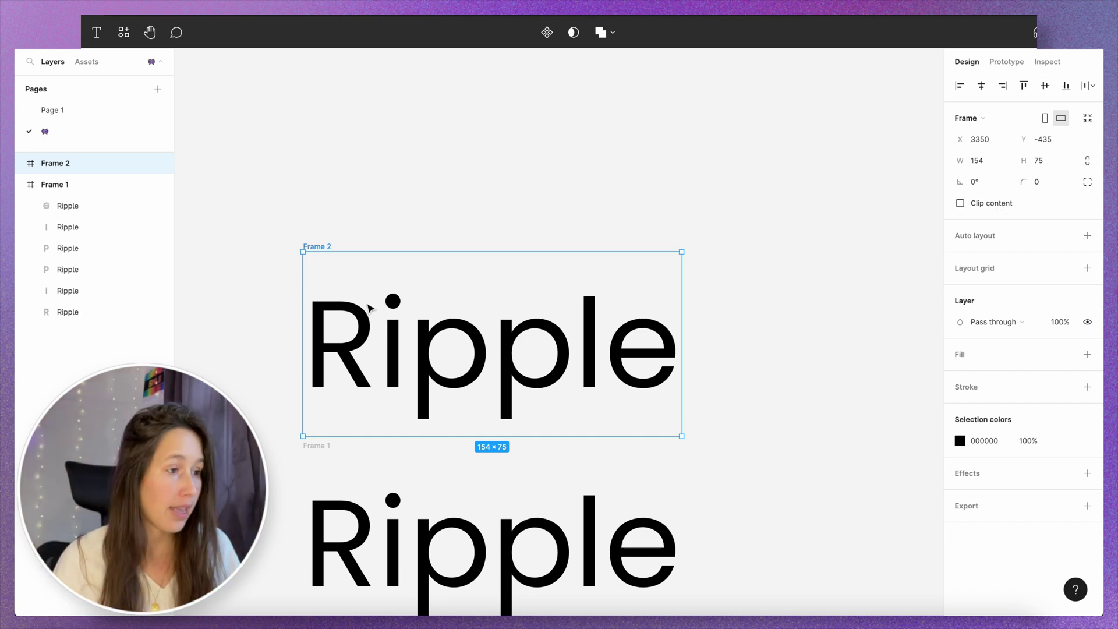
click(362, 318)
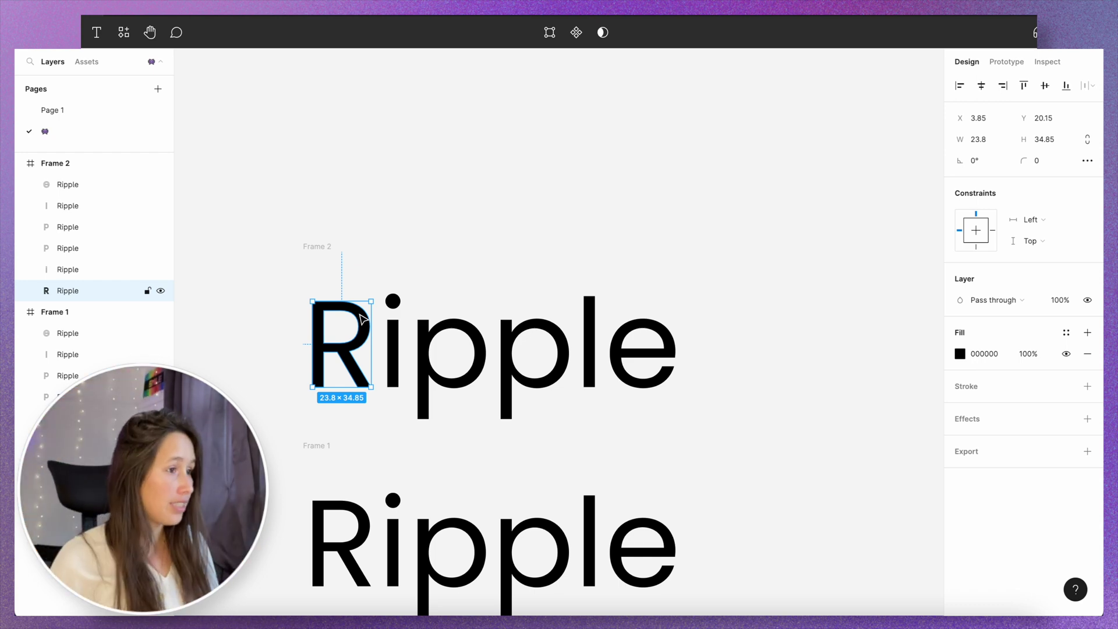
drag(239, 297, 723, 389)
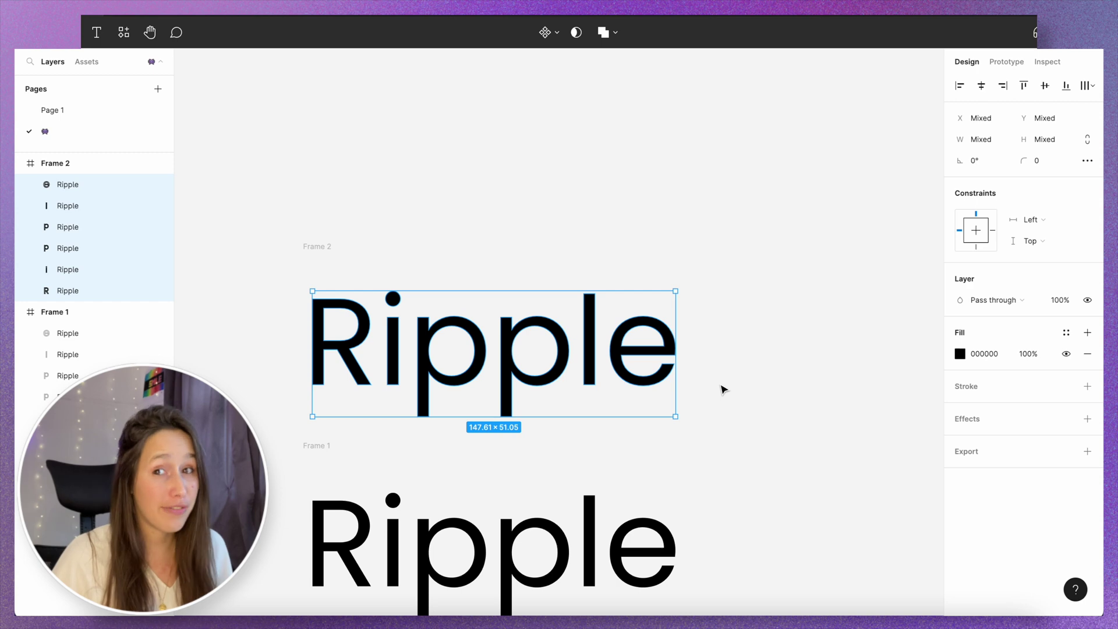
- Nudge Frame 2's letters above the frame with Shift+Up and check Frame 2 in Layers
key(shift+Up)
key(shift+Up)
key(shift+Up)
key(shift+Up)
key(shift+Up)
key(shift+Up)
key(shift+Up)
key(shift+Up)
key(shift+Up)
key(shift+Up)
key(shift+Up)
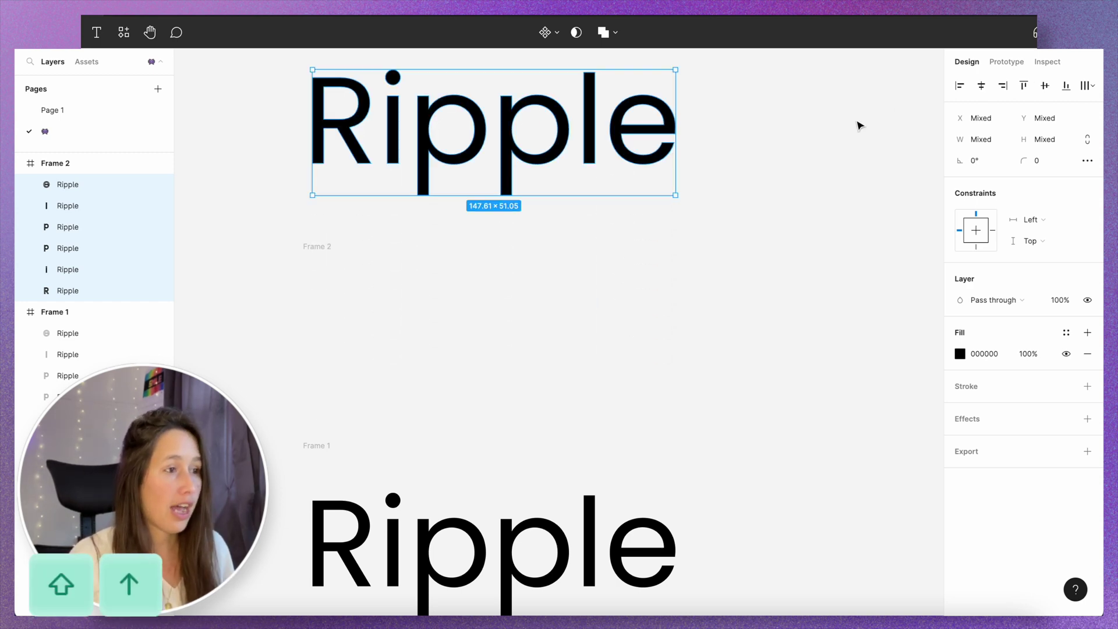
click(294, 252)
click(453, 161)
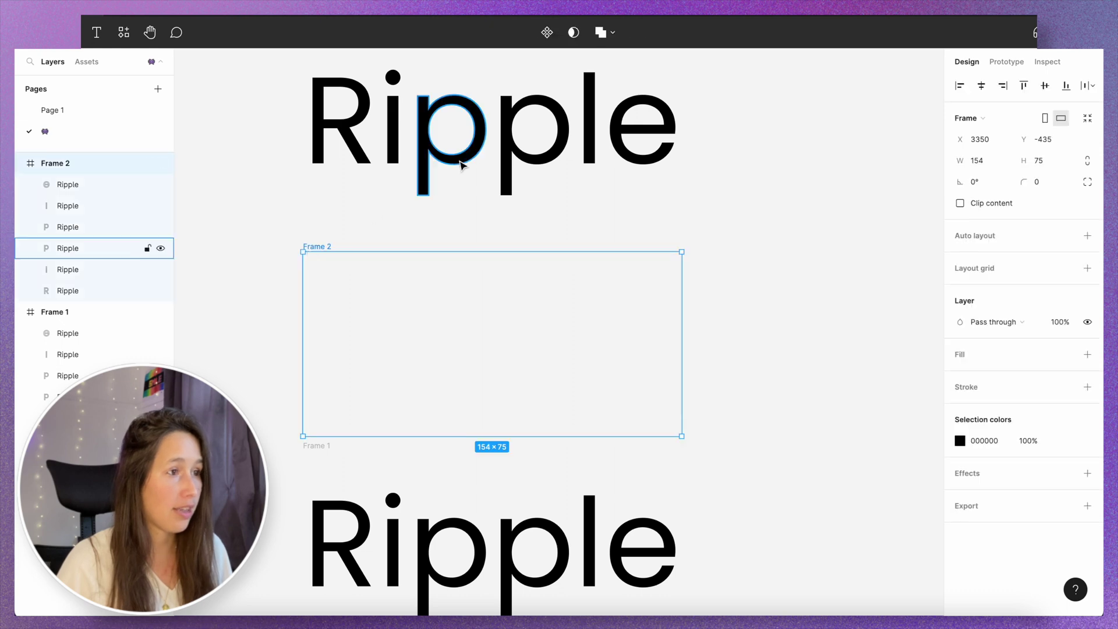
click(83, 171)
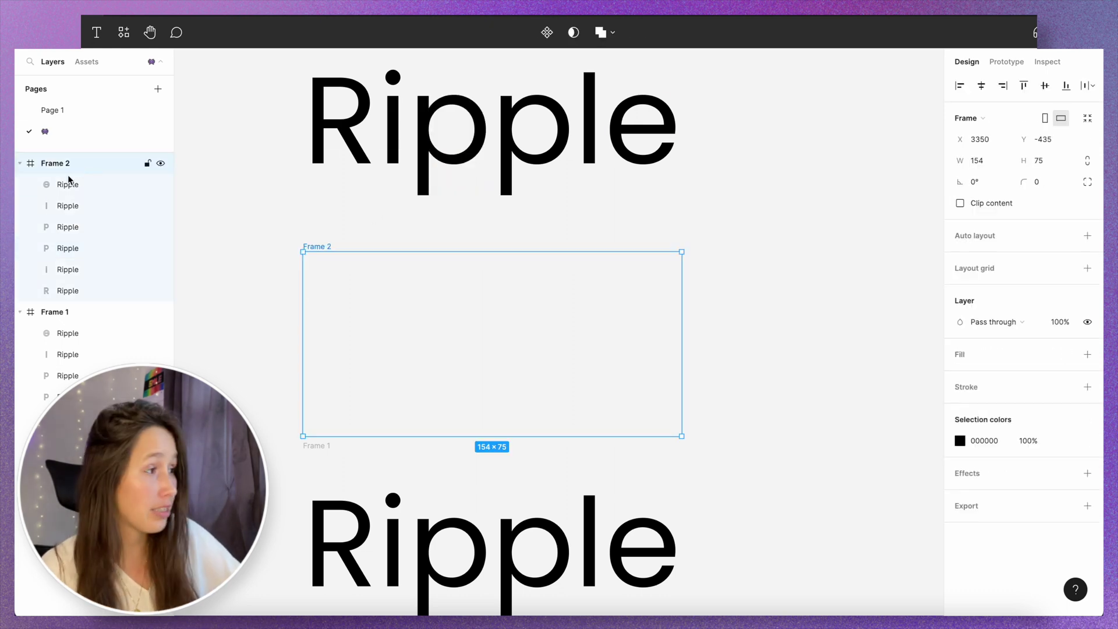
click(20, 165)
click(20, 164)
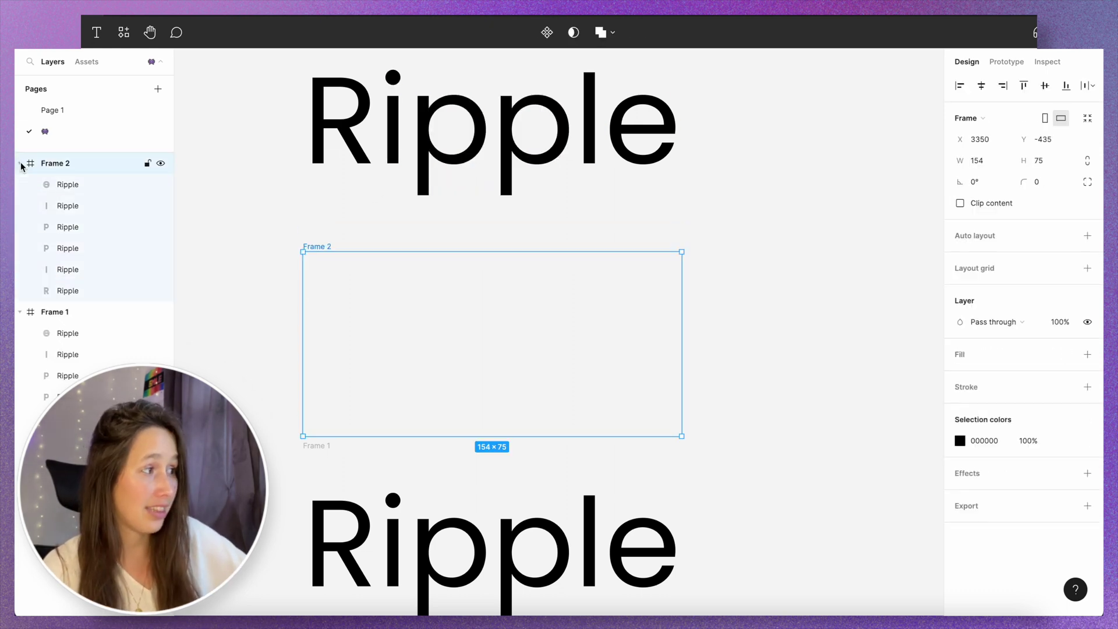
scroll(519, 178, up, 3)
ctrl+scroll(423, 230, down, 3)
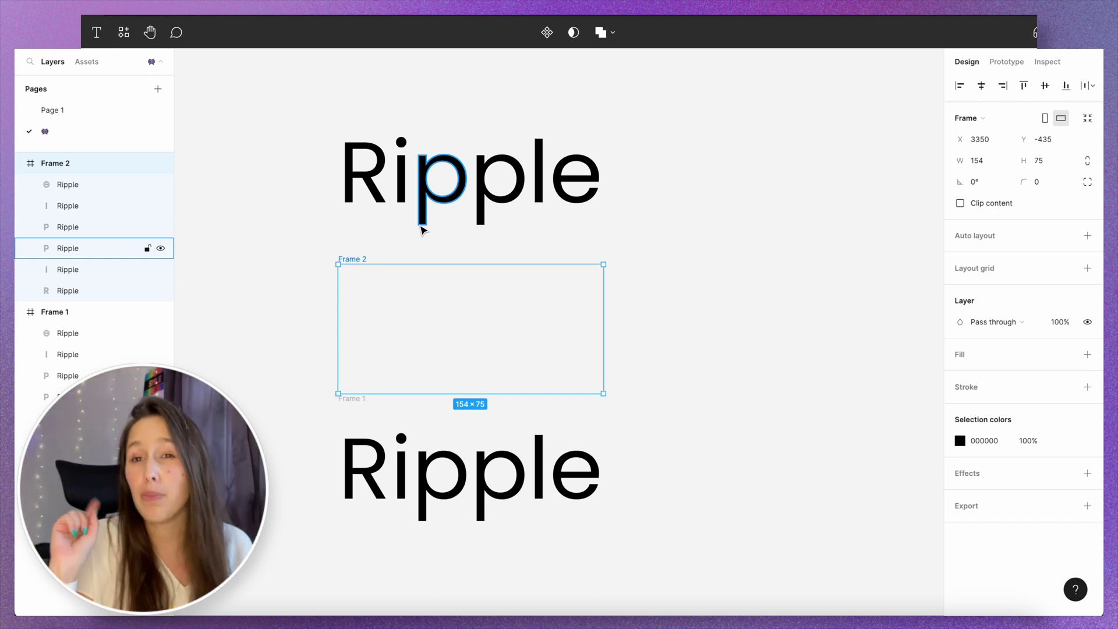
- Raise the ipple, pple and ple letter groups in turn with Shift+Up
scroll(674, 260, up, 3)
click(674, 260)
drag(672, 258, 386, 346)
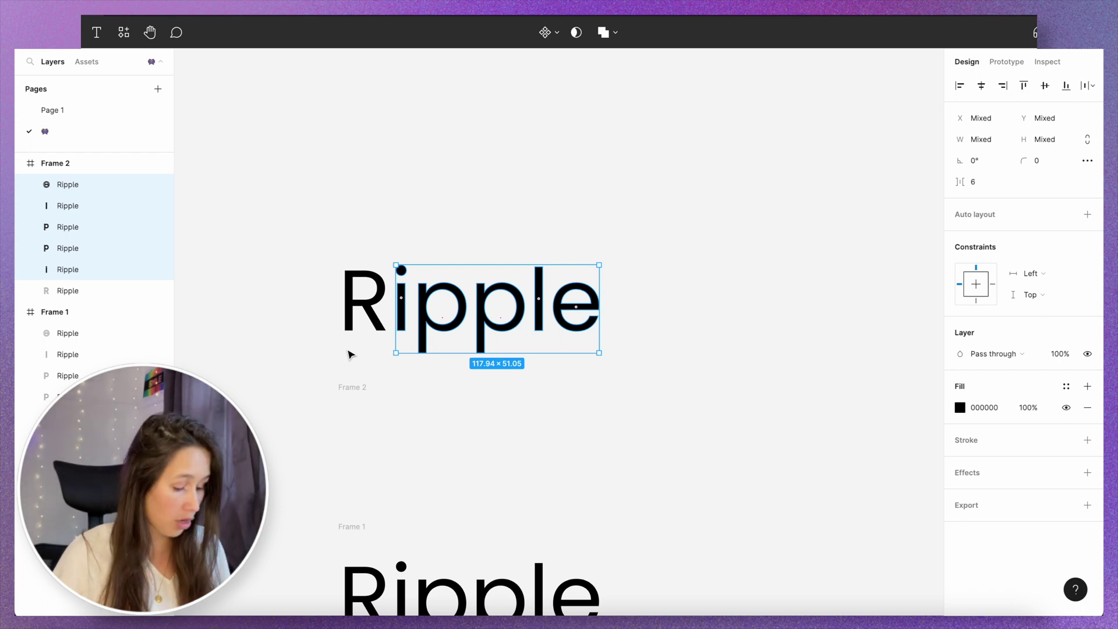
key(shift+Up)
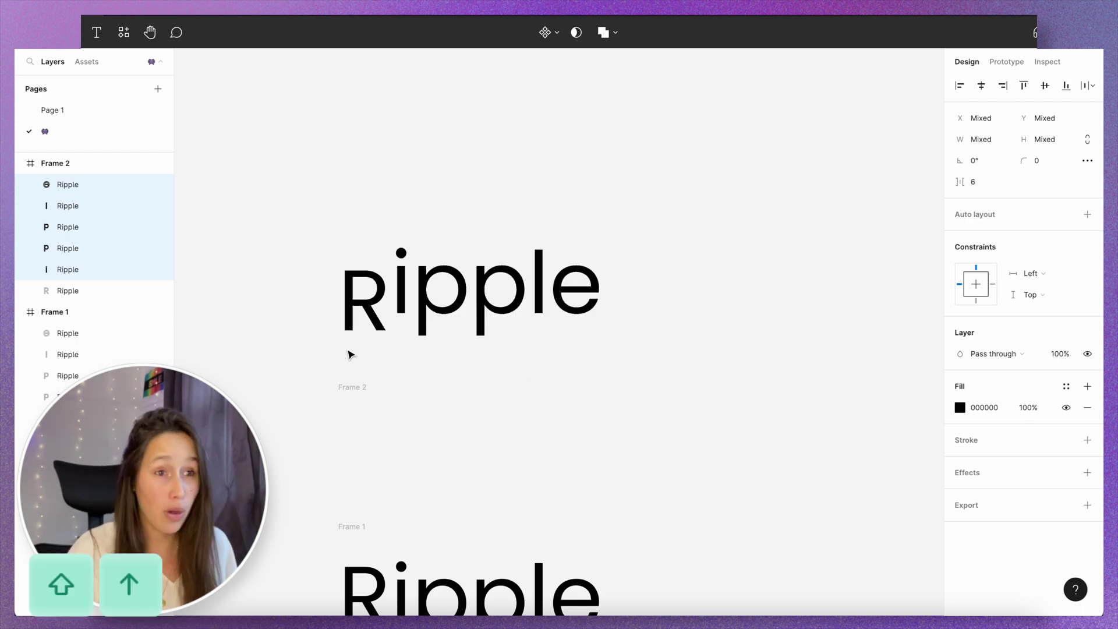
drag(632, 317, 459, 307)
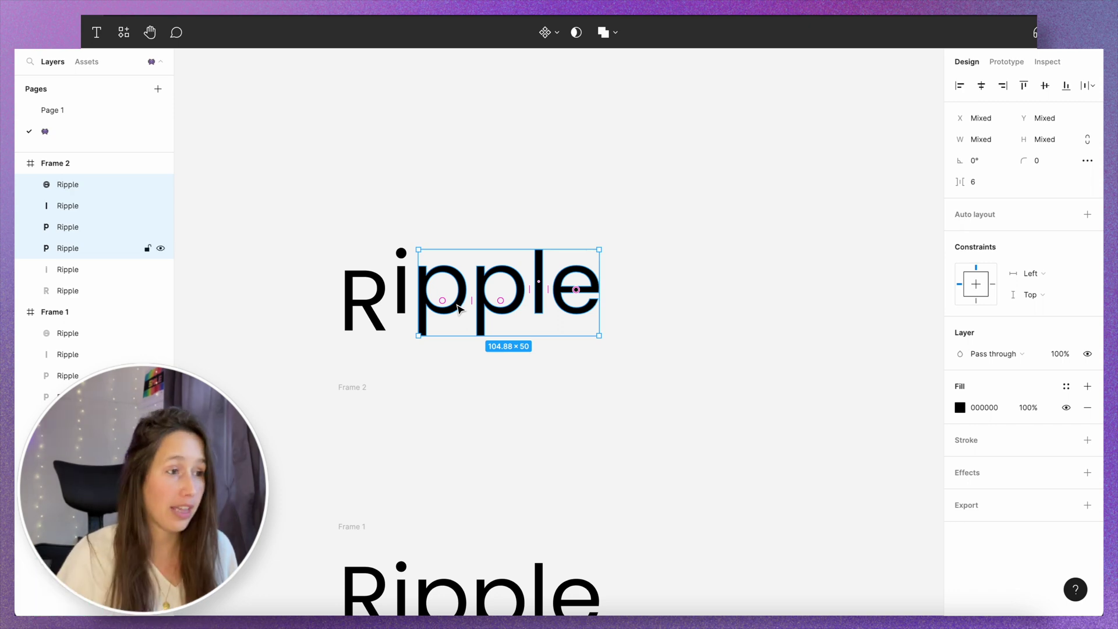
key(shift+Up)
drag(726, 327, 517, 263)
key(shift+Up)
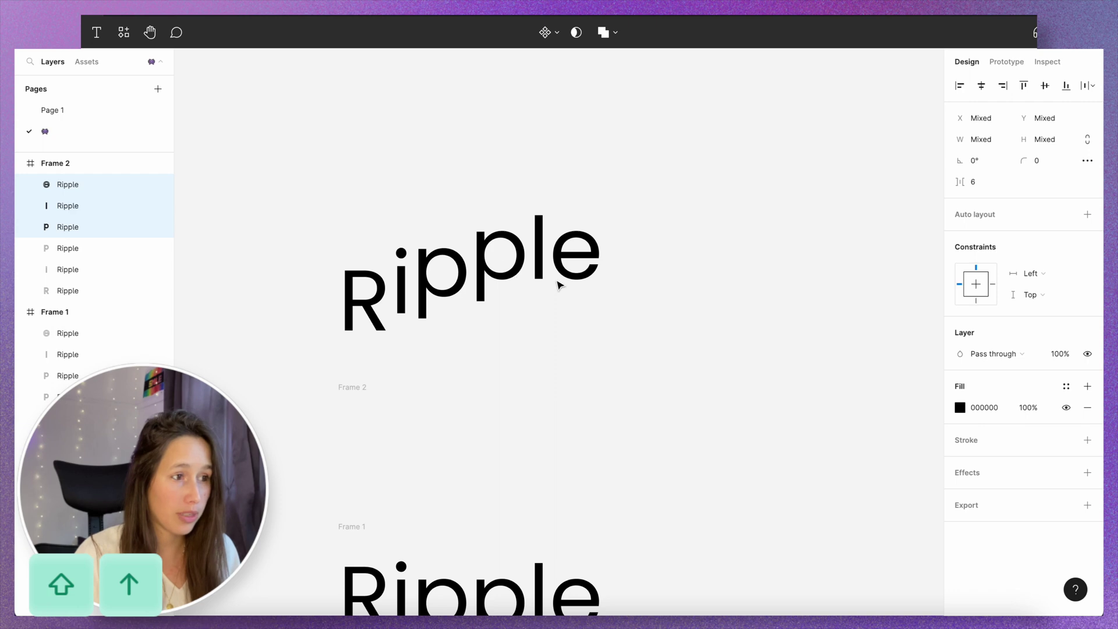
- Lift the final letters and the pple group higher to complete the rising diagonal
drag(649, 315, 528, 267)
key(shift+Up)
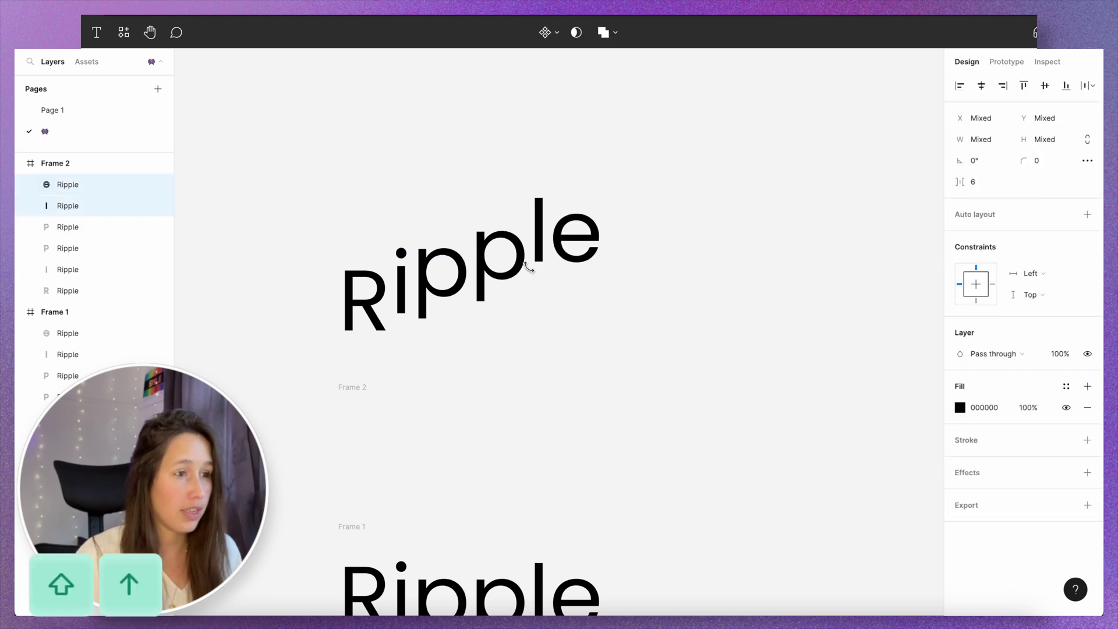
click(613, 250)
drag(643, 242, 594, 220)
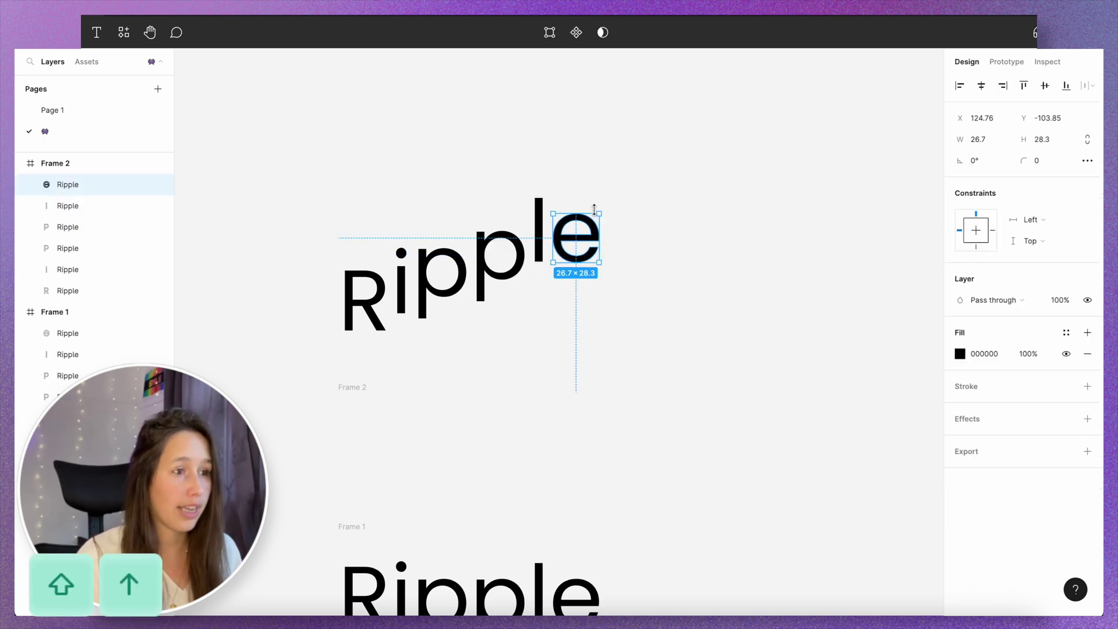
mouse_move(662, 334)
mouse_down()
mouse_move(474, 280)
mouse_move(425, 230)
mouse_up()
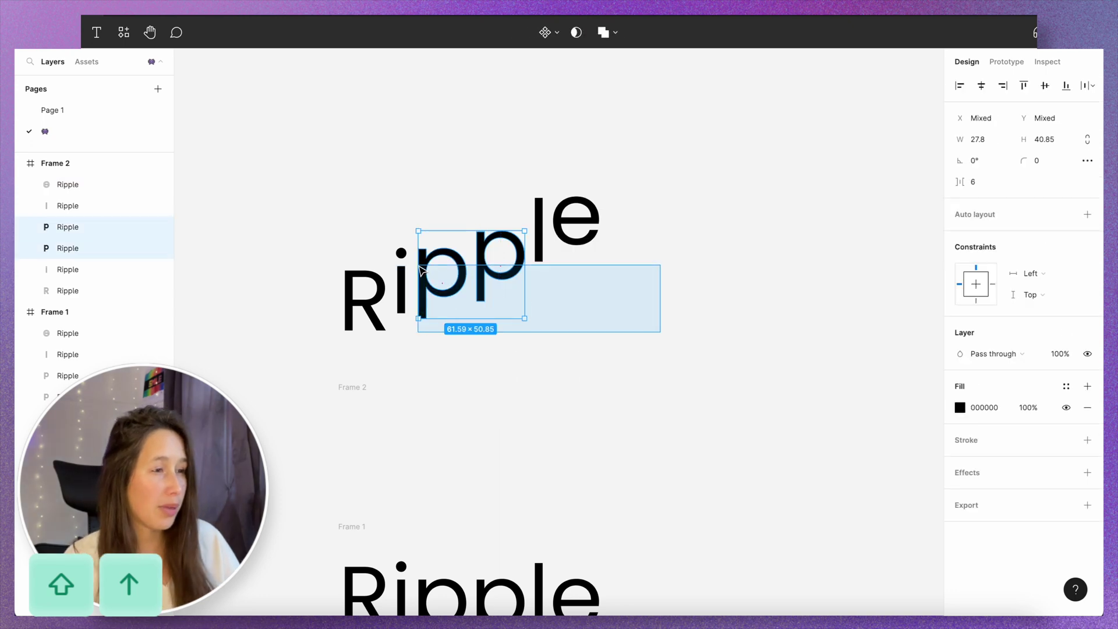
click(735, 284)
drag(735, 284, 457, 217)
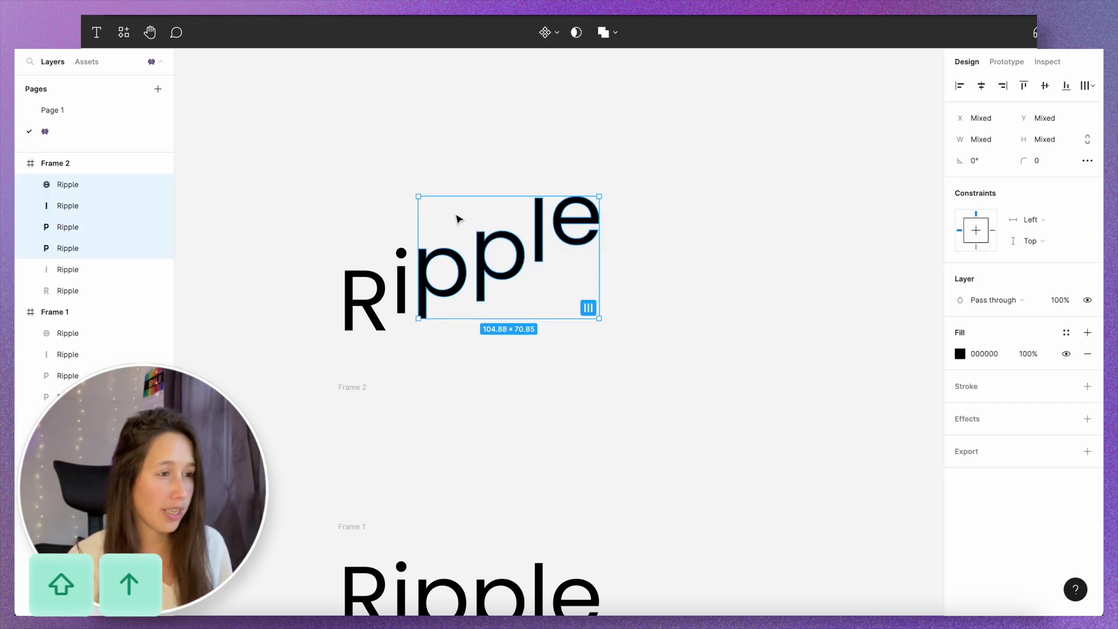
key(shift+Up)
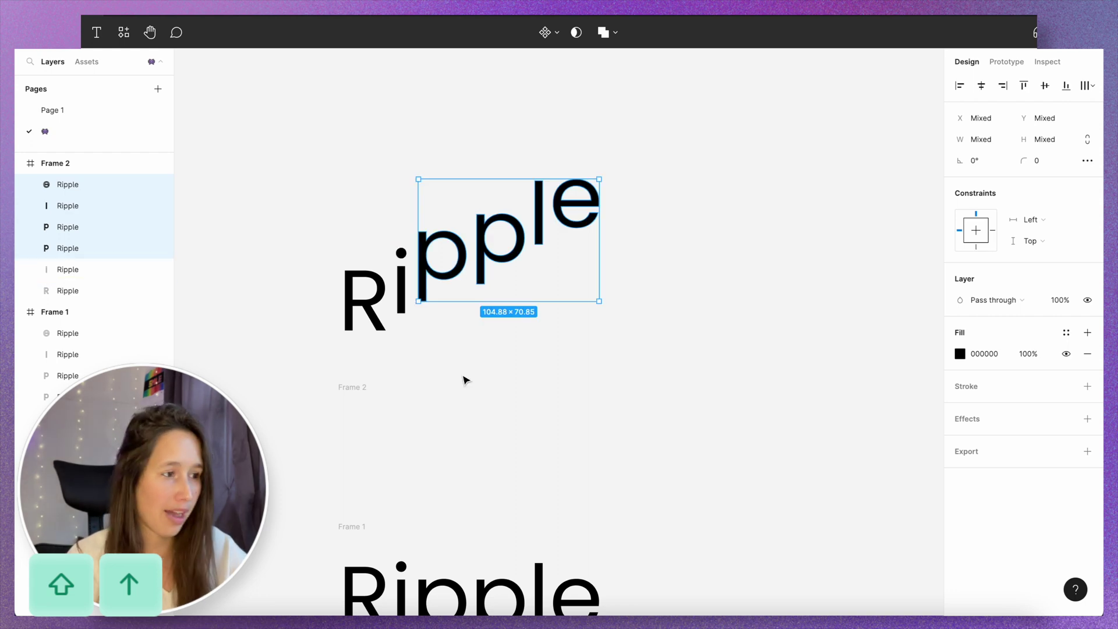
click(464, 380)
click(369, 394)
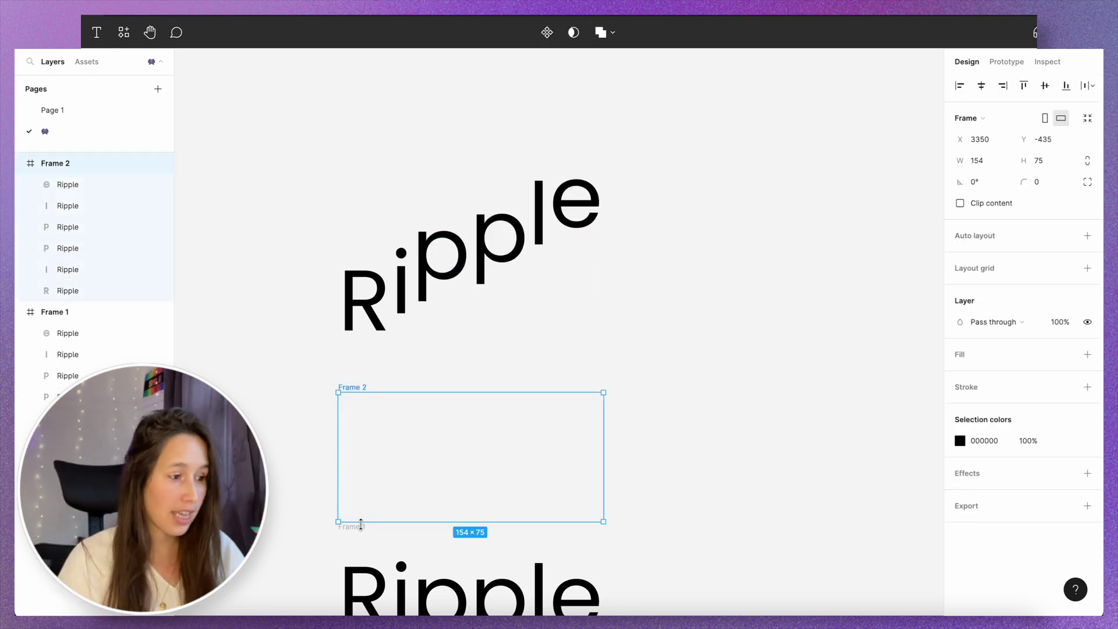
- Turn on Clip content for Frame 2 and give it a black stroke
click(360, 526)
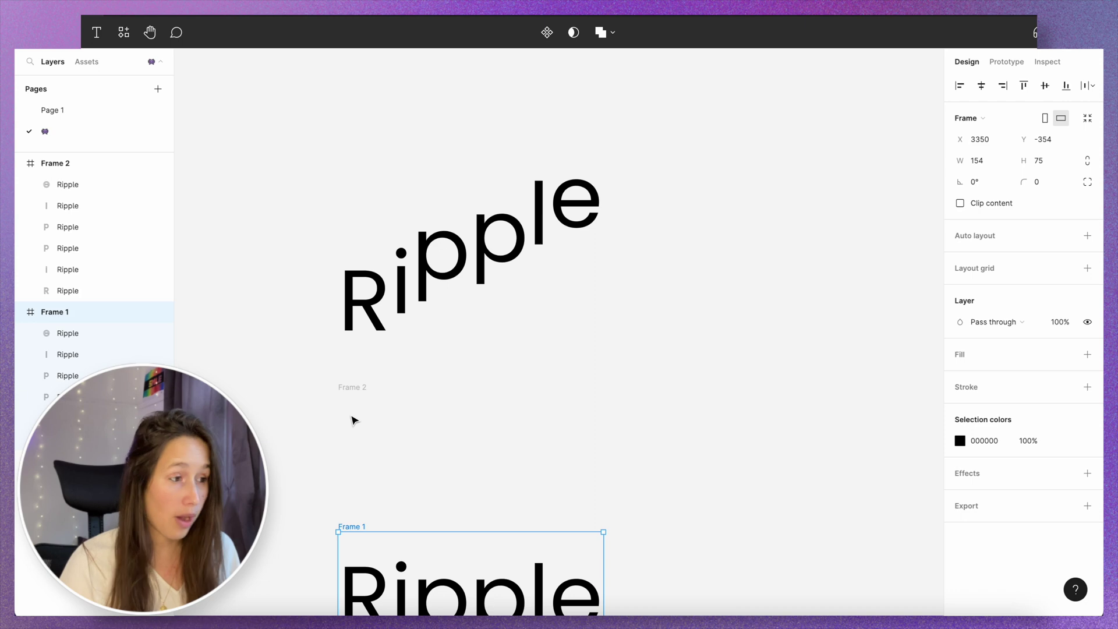
click(357, 394)
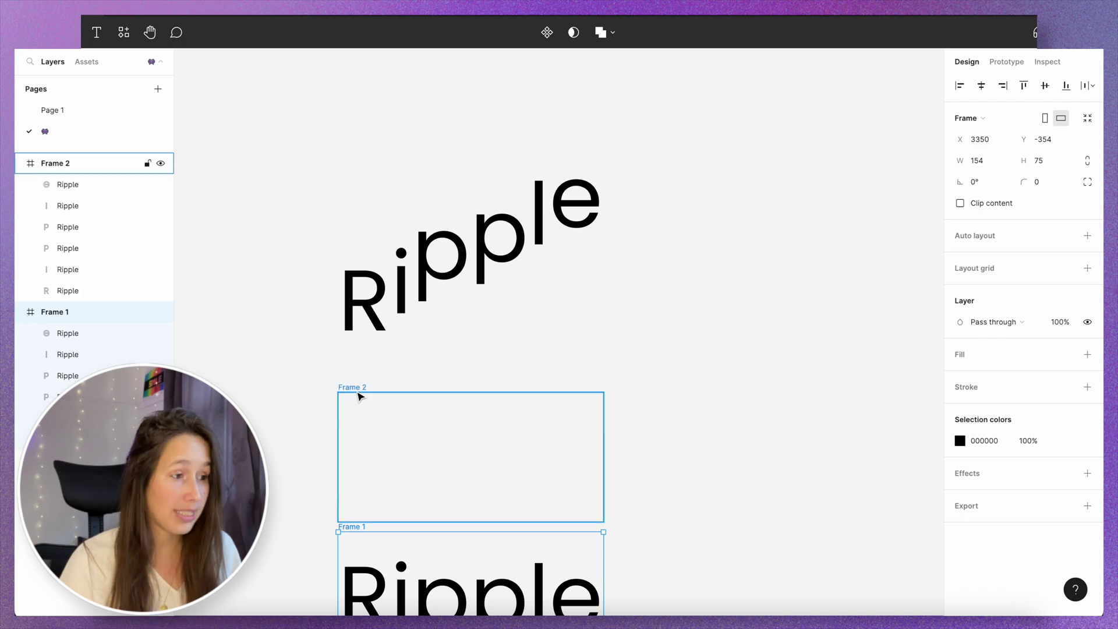
click(996, 209)
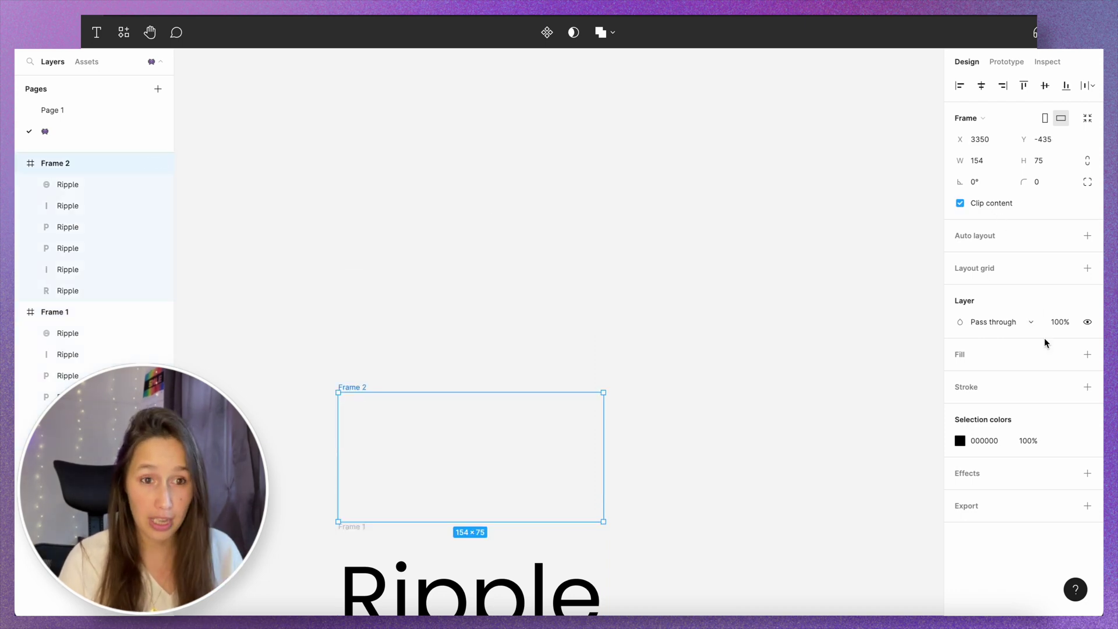
click(1087, 387)
scroll(722, 315, down, 5)
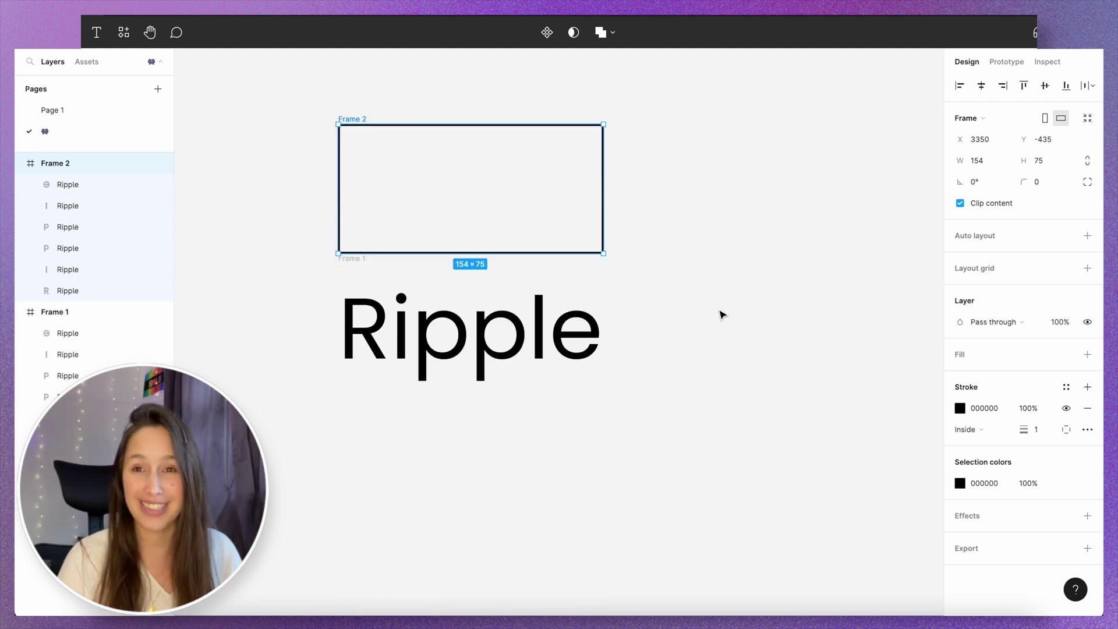
- Move Frame 1 down below Frame 2 and confirm clipping by toggling it off and on
click(642, 289)
drag(354, 259, 361, 293)
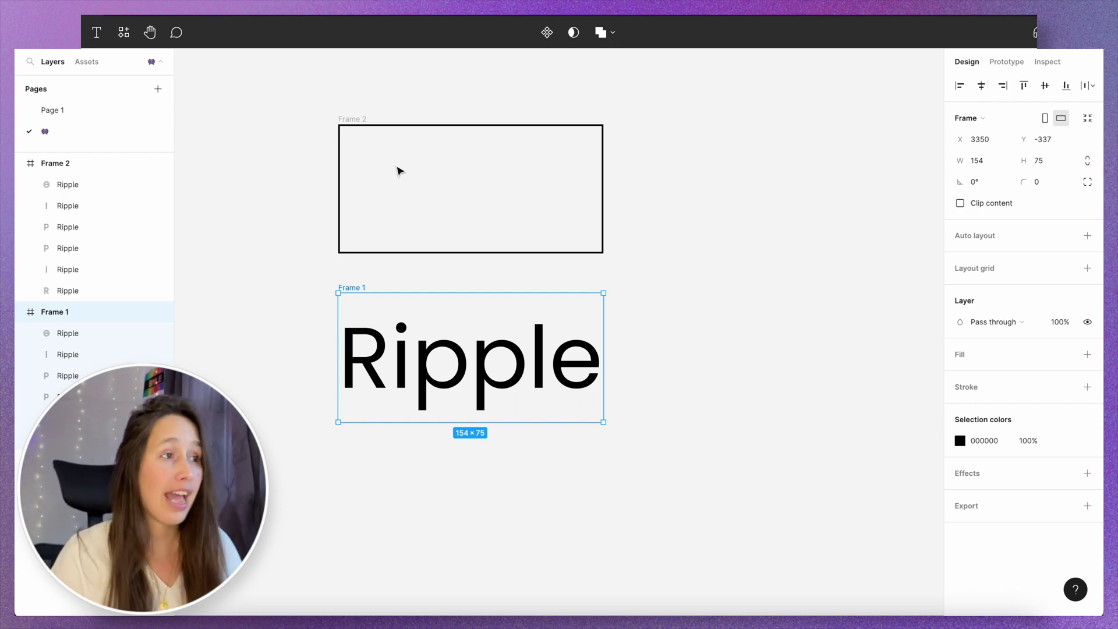
key(Escape)
click(358, 123)
click(979, 205)
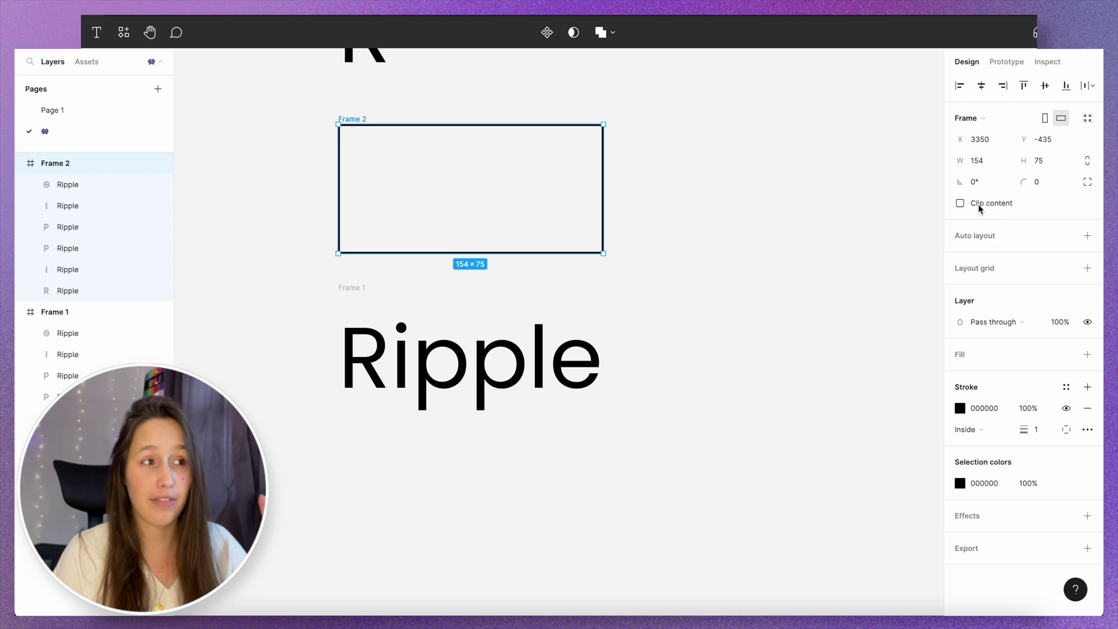
click(979, 205)
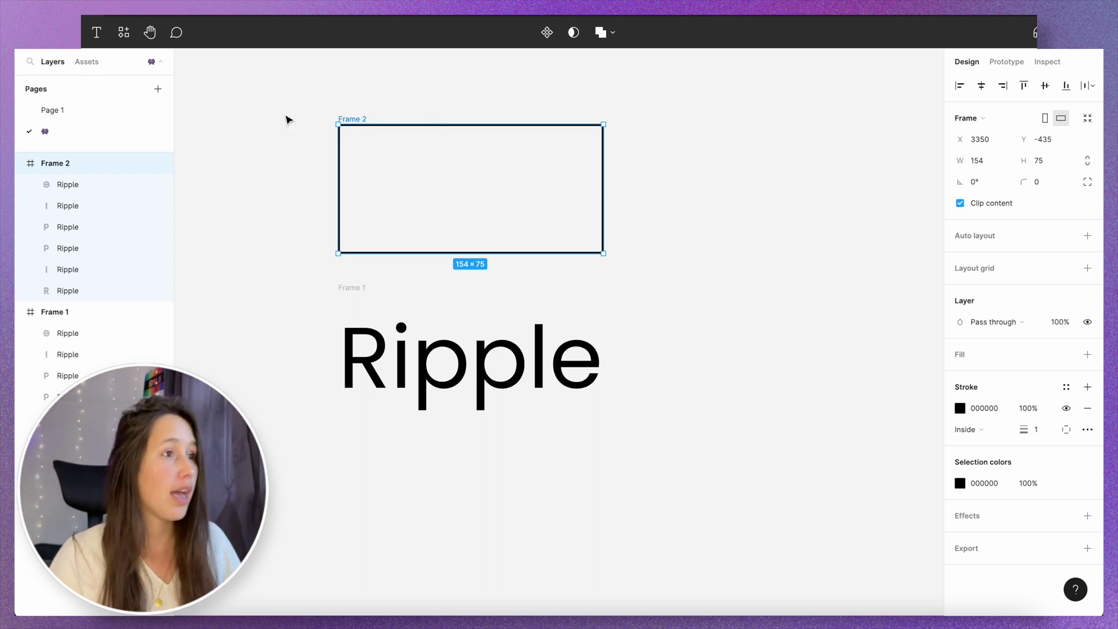
click(309, 138)
drag(719, 545, 303, 35)
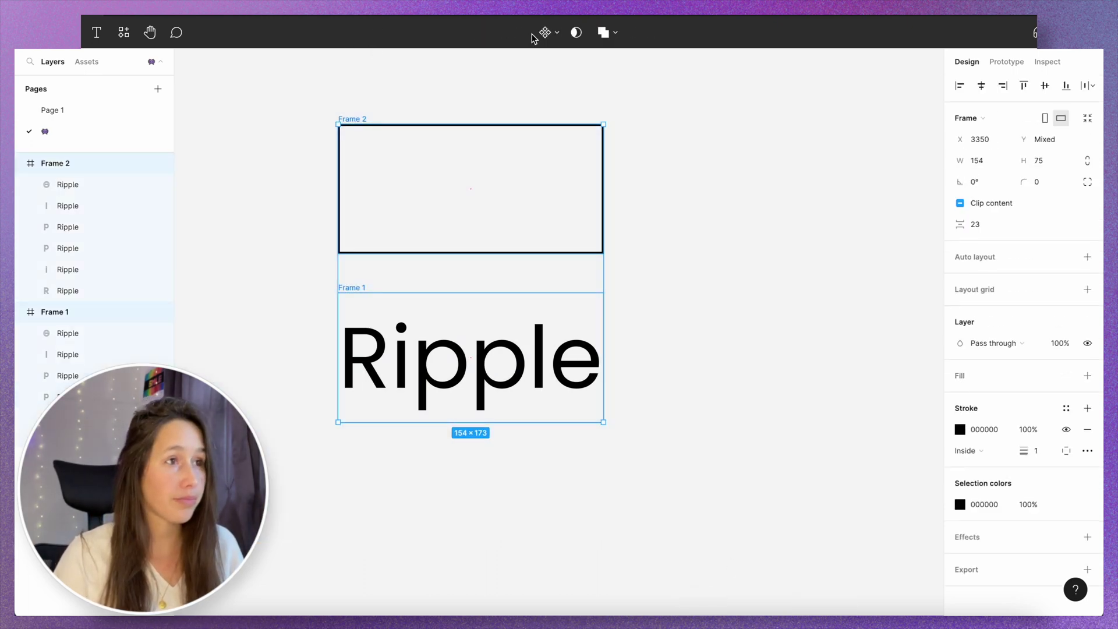
- Combine both frames into the Component 1 component set
click(550, 33)
click(558, 97)
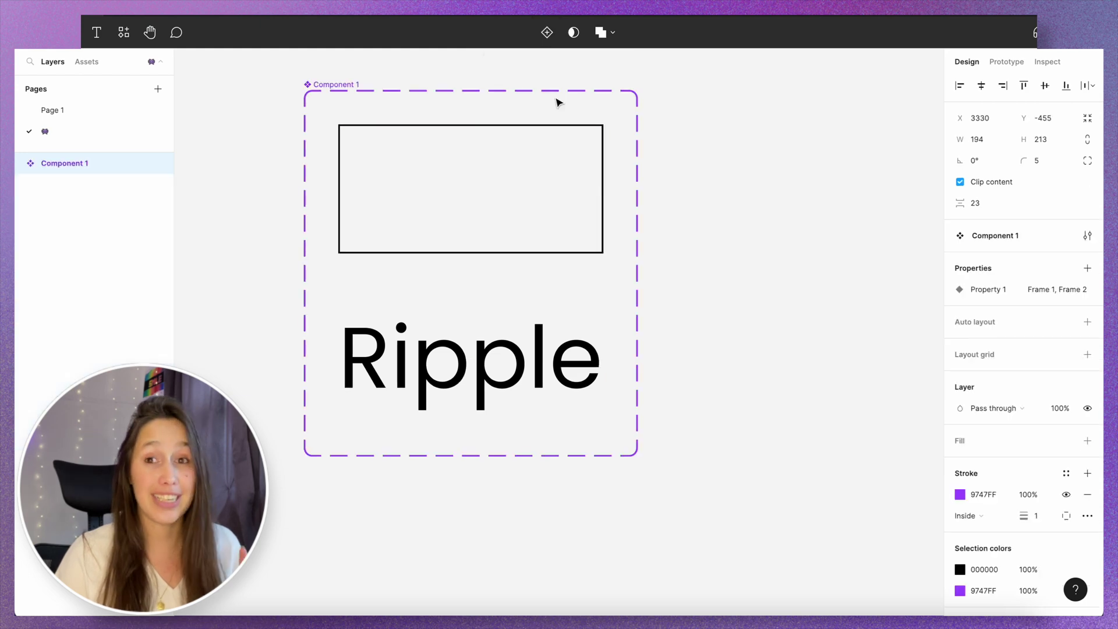
click(912, 151)
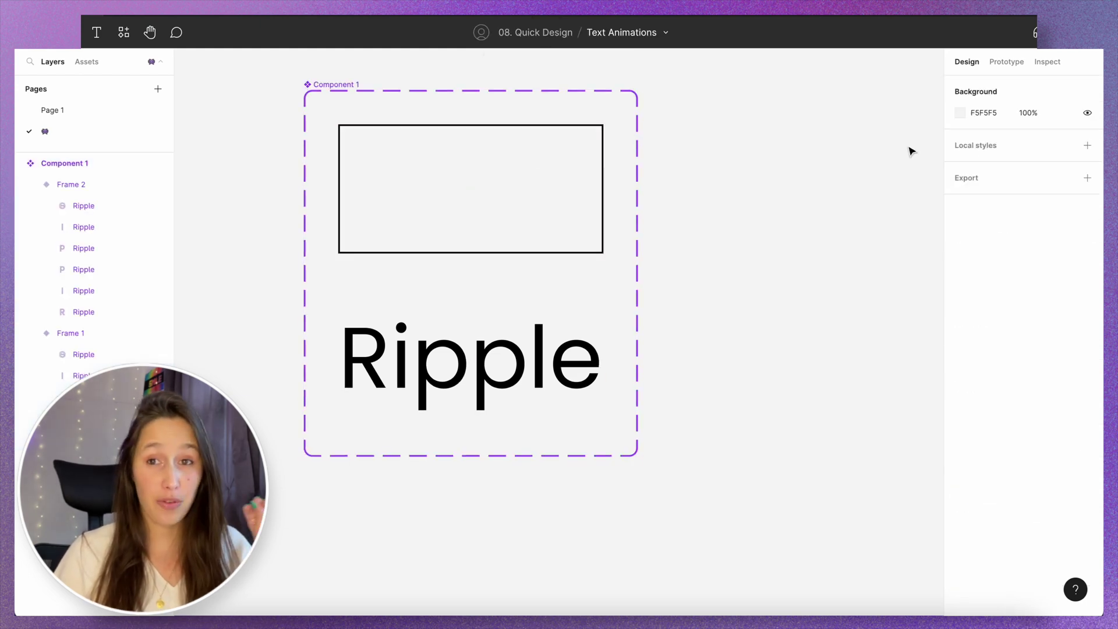
- Link Frame 1 to Frame 2 on click with a 300ms Smart animate, Ease in transition
click(997, 57)
click(472, 304)
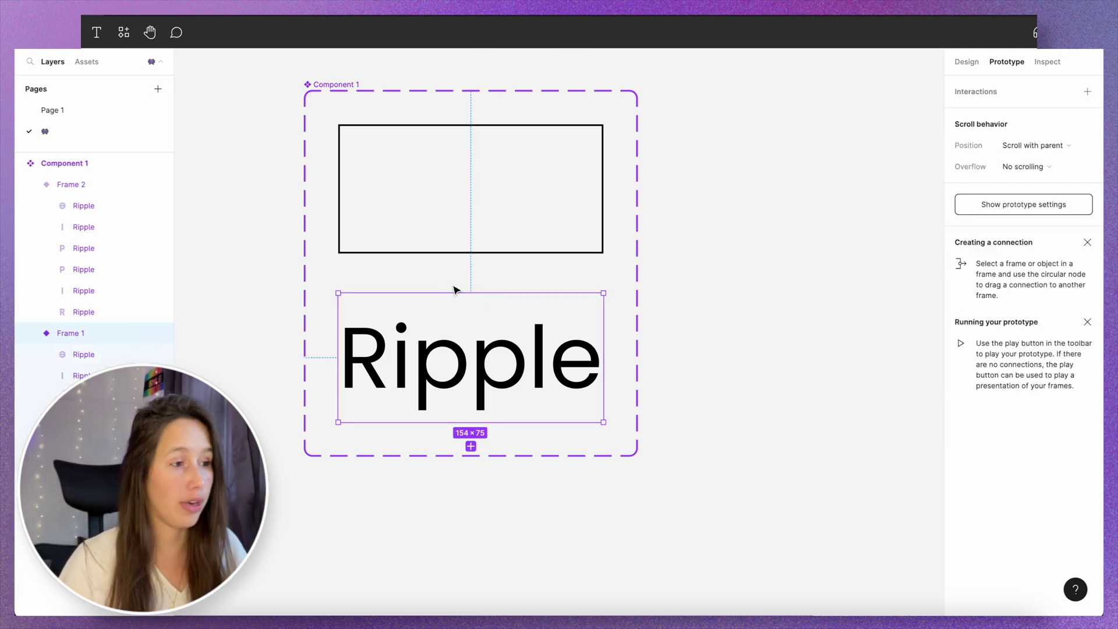
drag(473, 294, 554, 247)
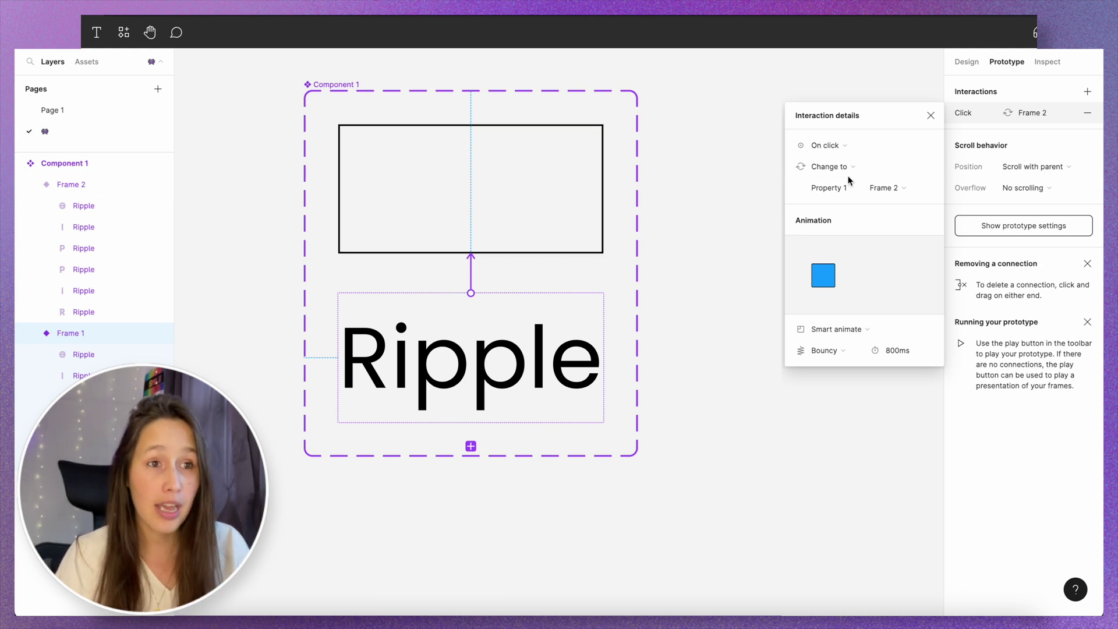
click(827, 348)
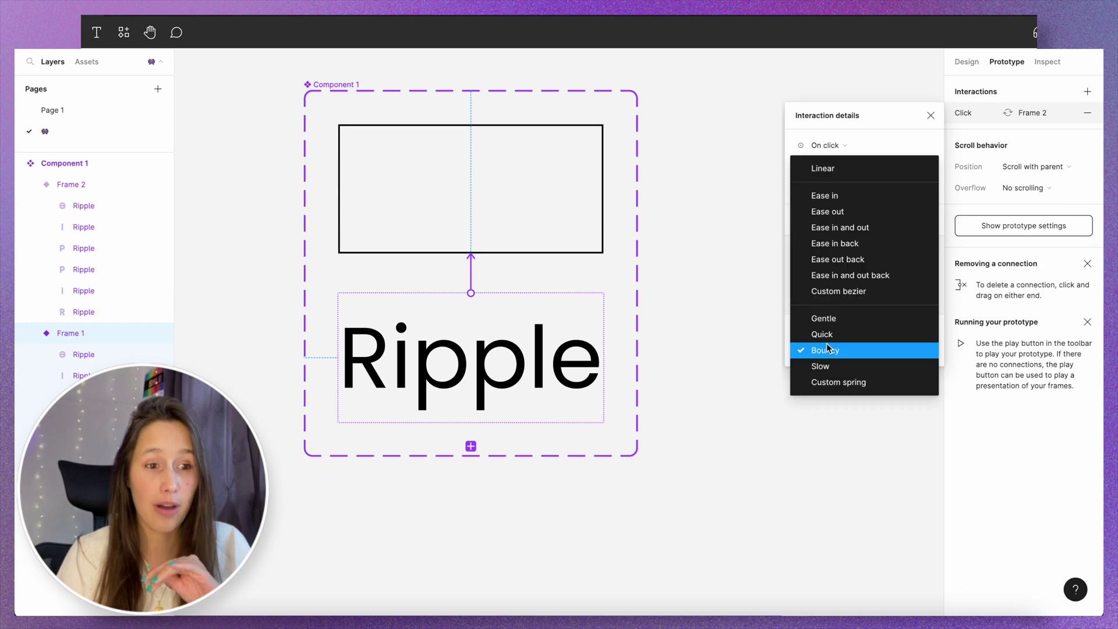
click(840, 195)
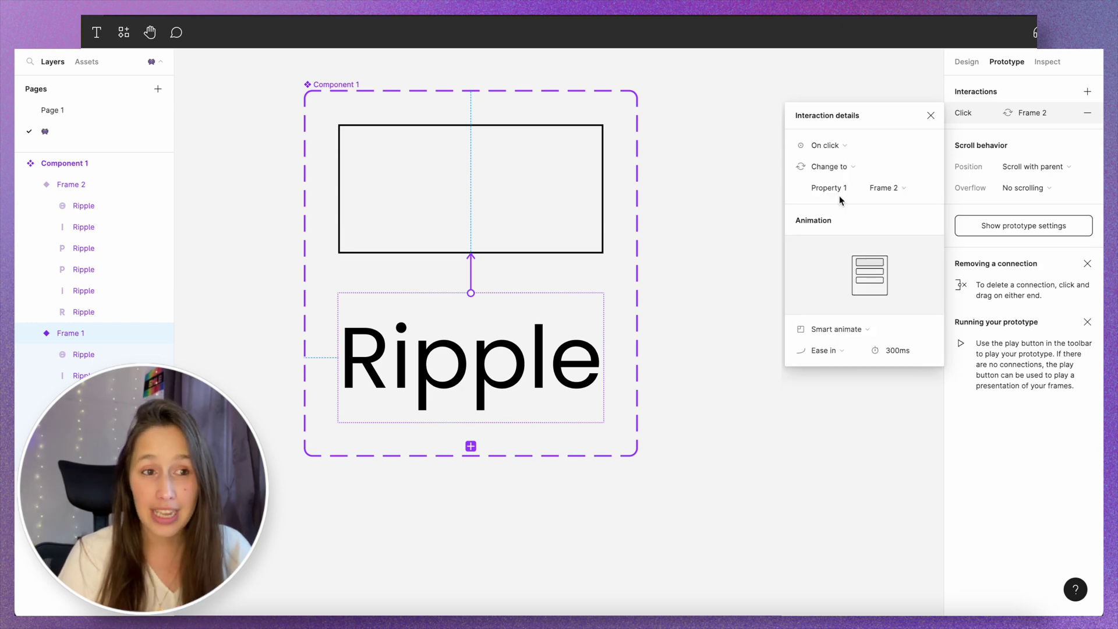
click(776, 274)
- Link Frame 2 back to Frame 1 on click
click(452, 235)
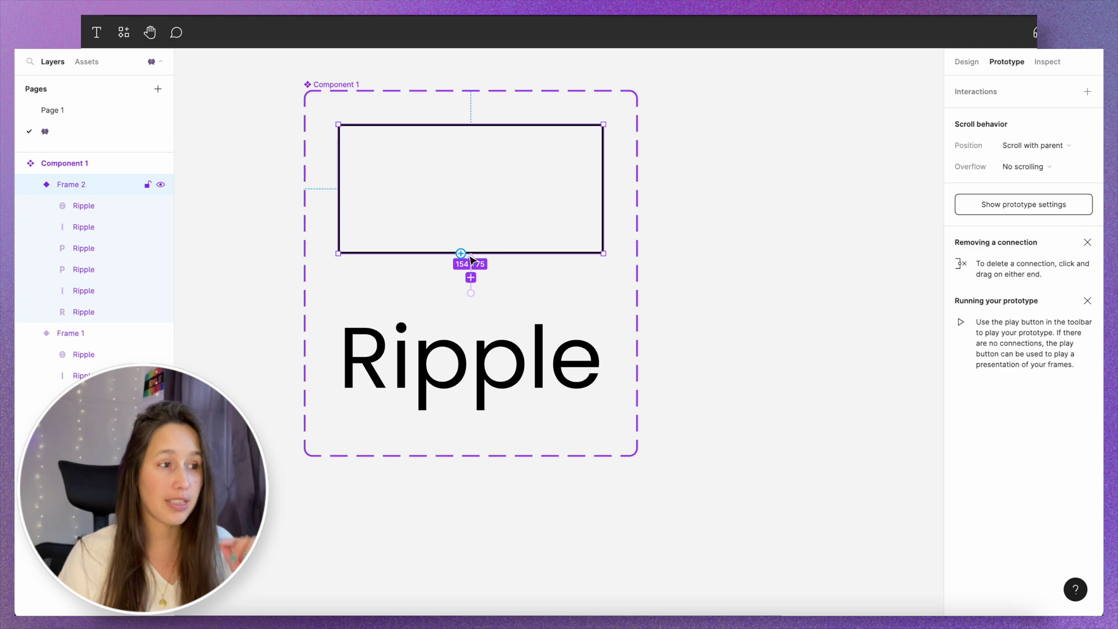
drag(464, 258, 457, 326)
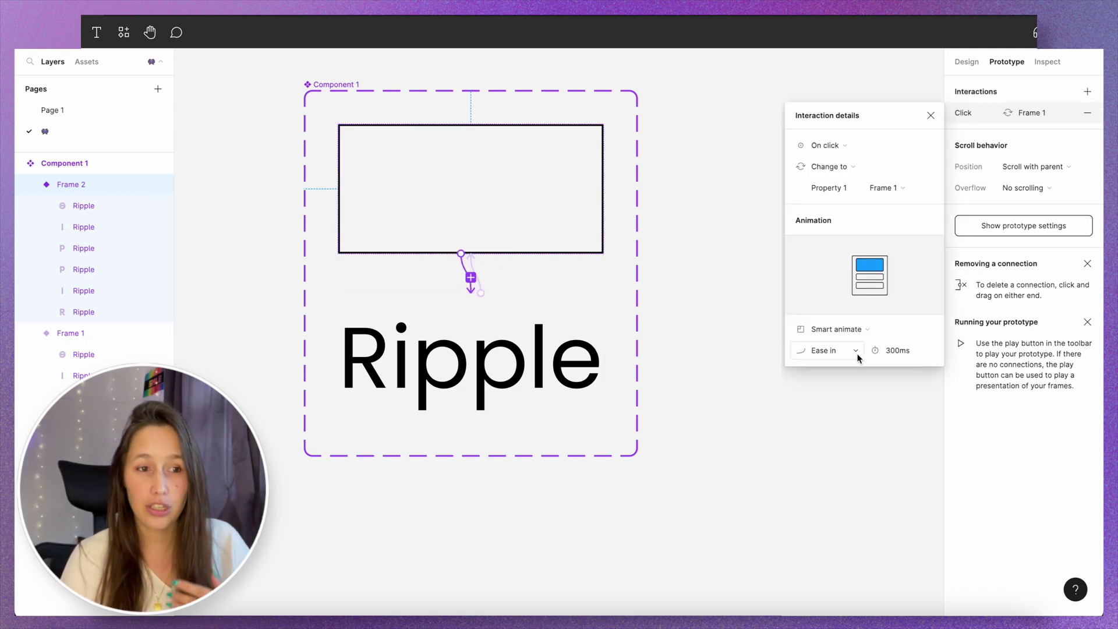
click(728, 303)
click(967, 61)
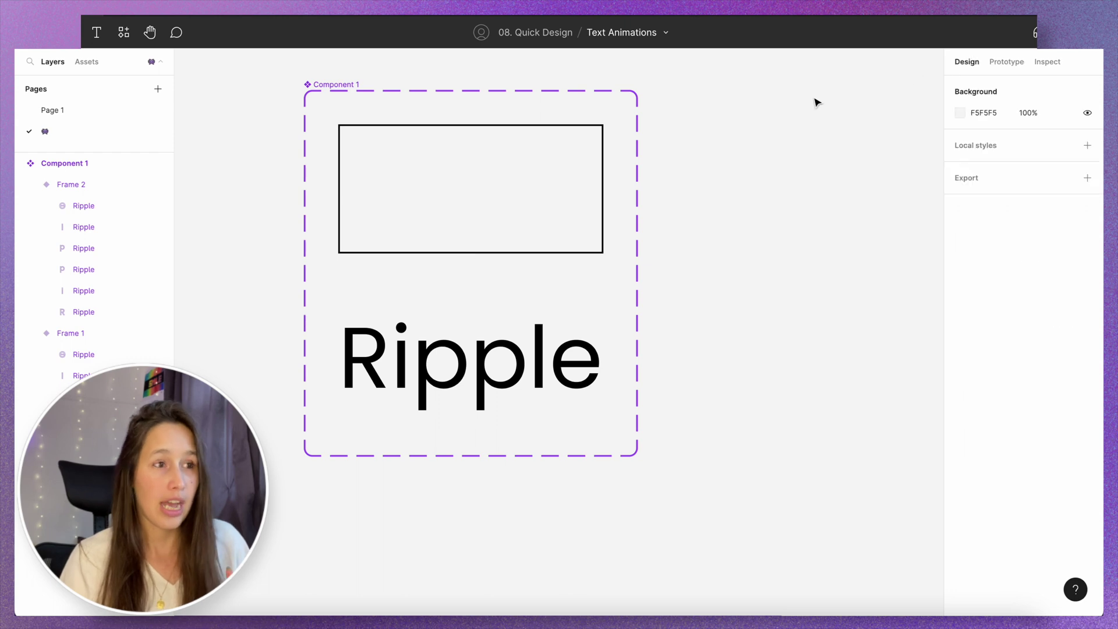
click(482, 172)
scroll(1057, 518, down, 3)
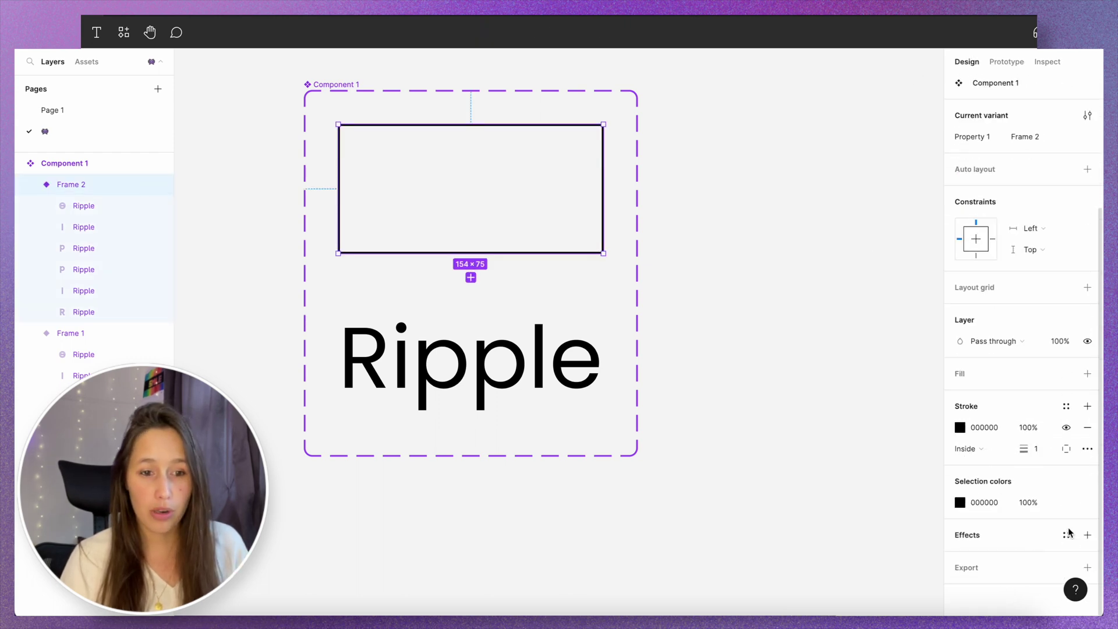
- Remove Frame 2's stroke and draw a new 310×158 frame
click(1087, 427)
click(881, 367)
drag(881, 367, 587, 335)
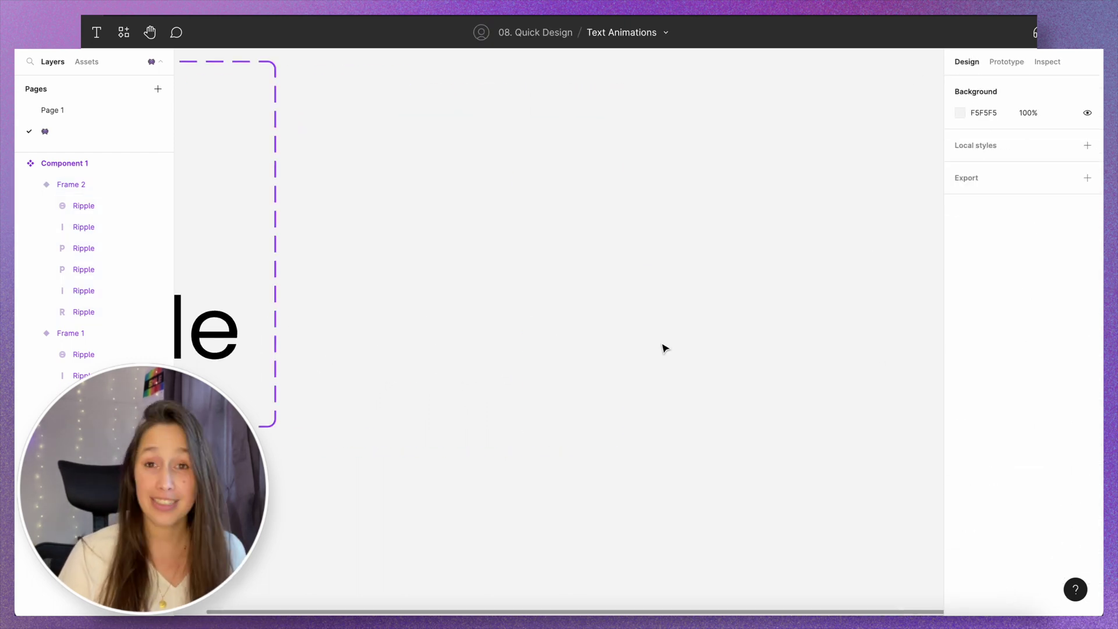
key(f)
drag(379, 147, 916, 420)
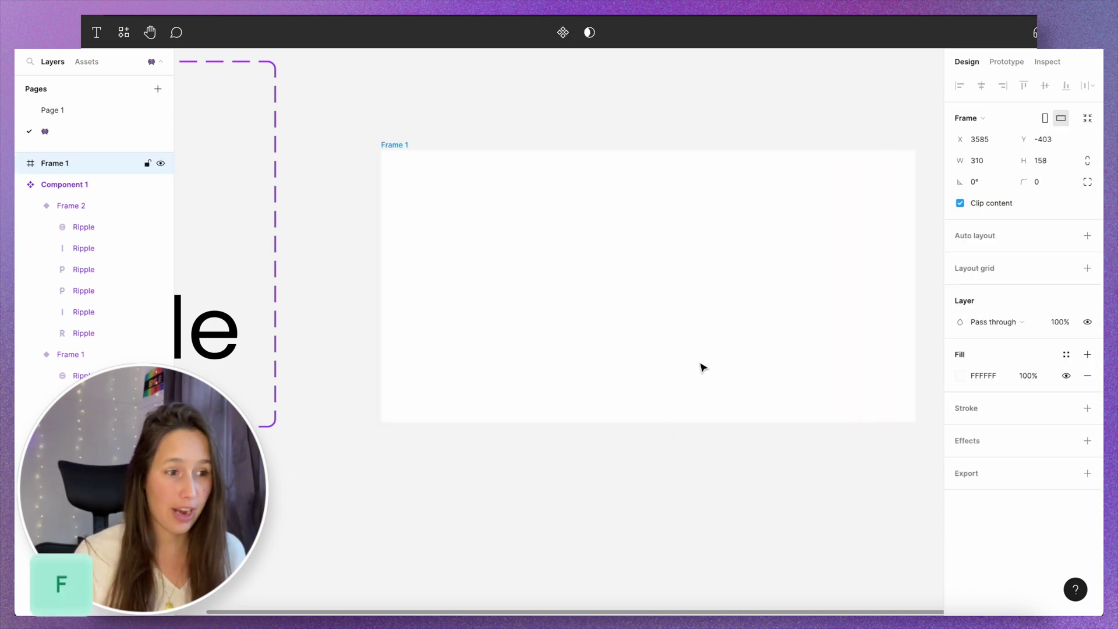
scroll(512, 297, down, 5)
- Place a Component 1 instance in the new frame with Property 1 set to Frame 1
click(87, 62)
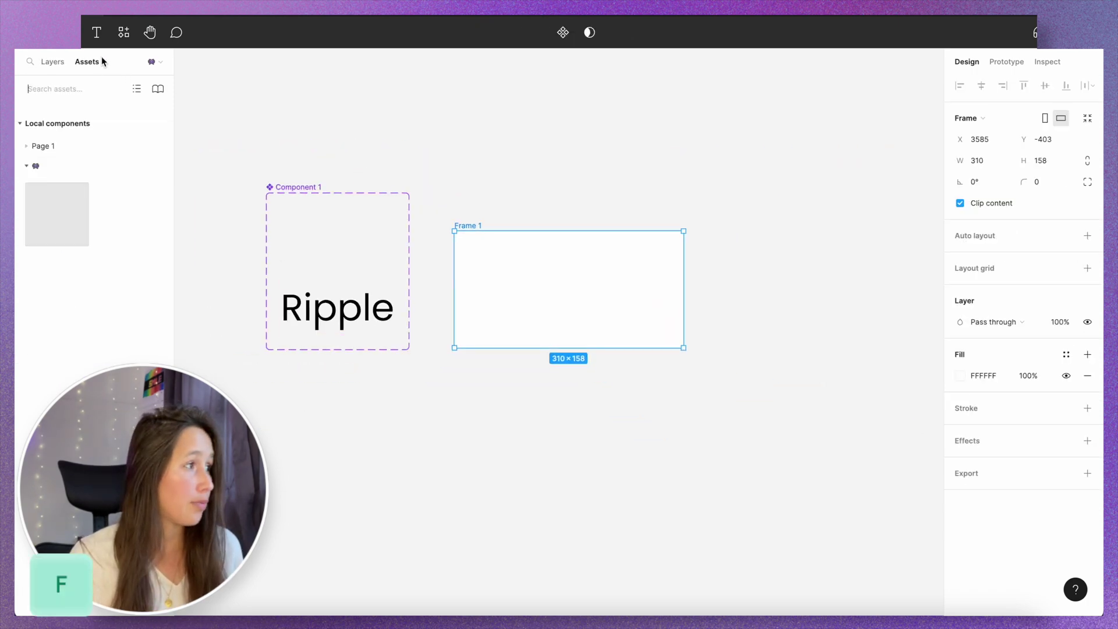
key(Escape)
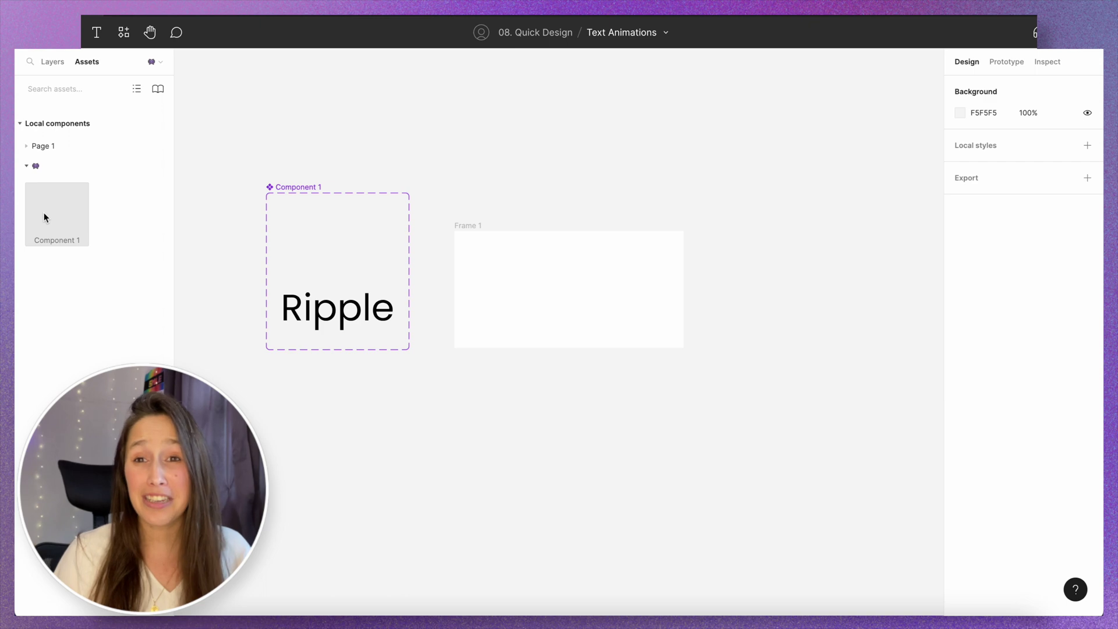
drag(44, 218, 569, 284)
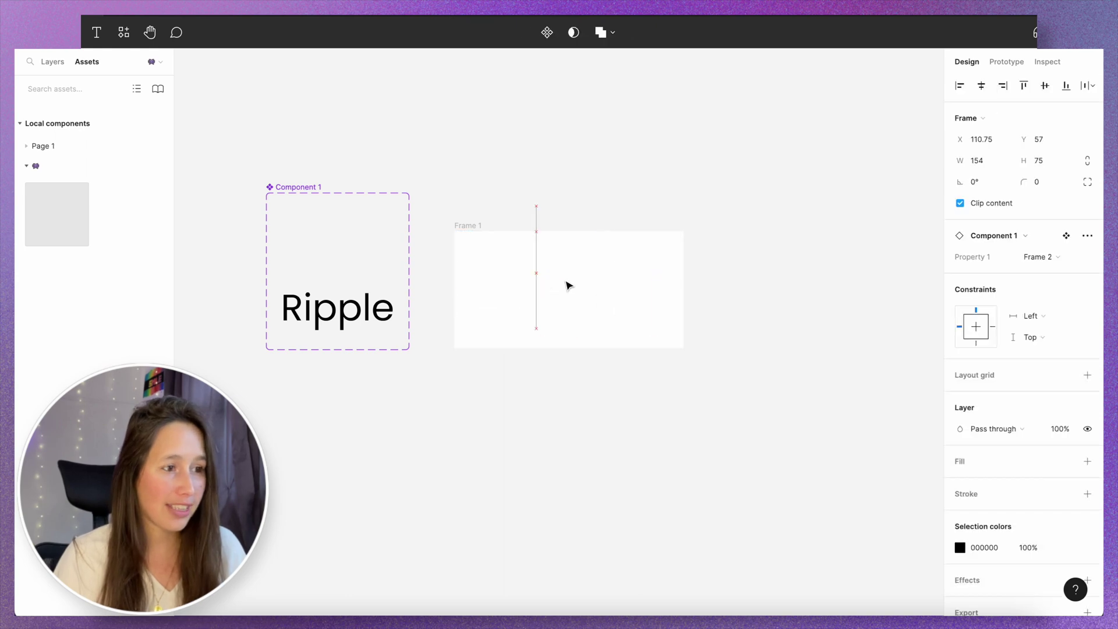
click(1038, 256)
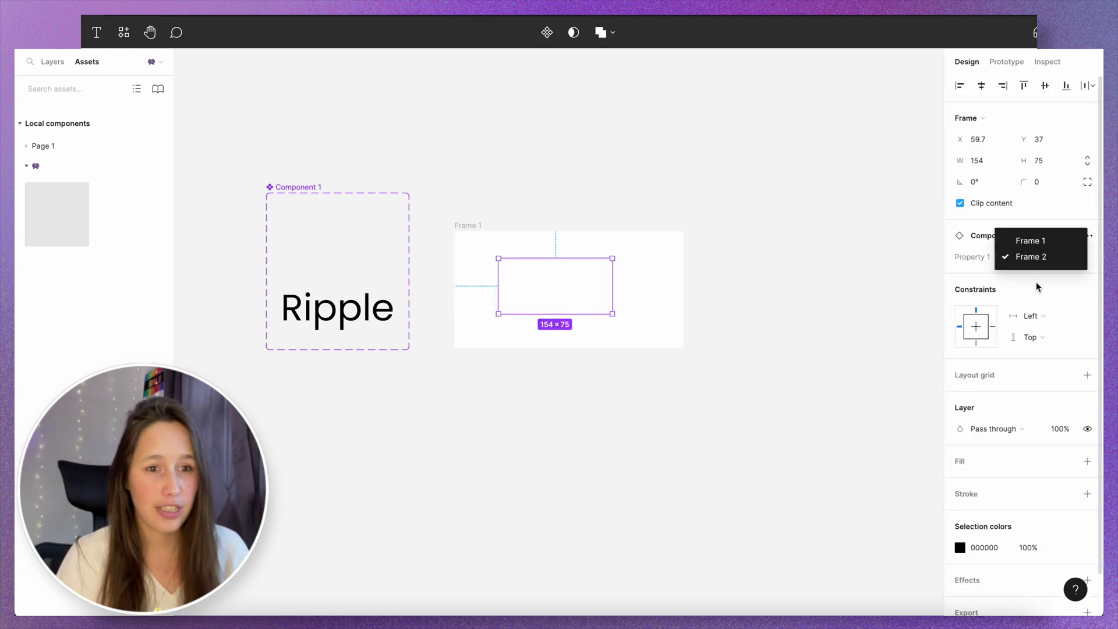
click(1031, 241)
key(Escape)
click(471, 229)
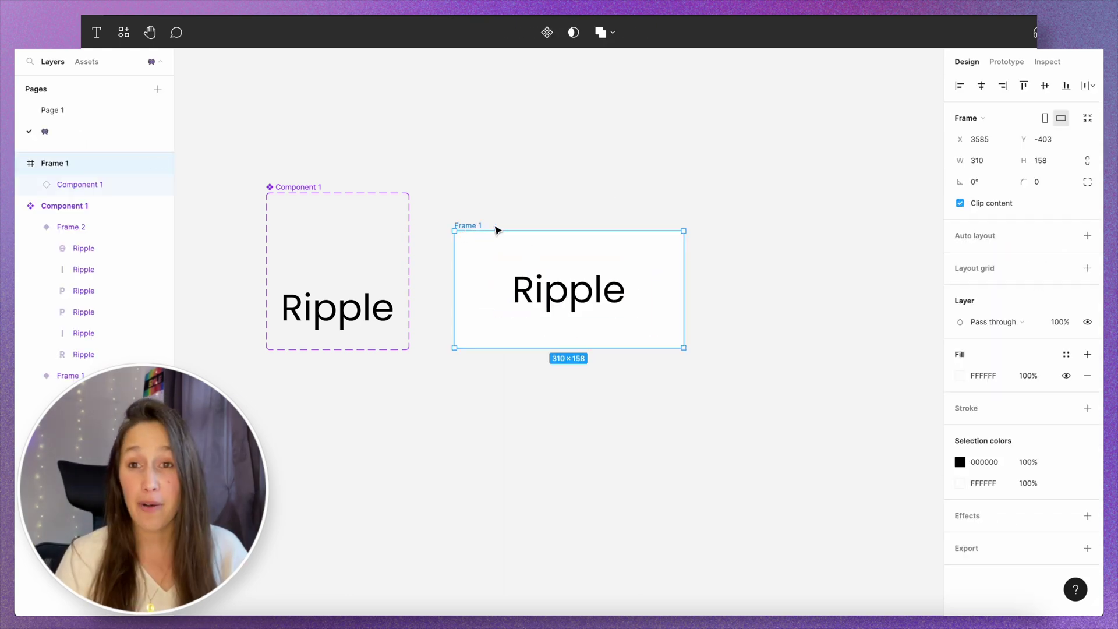
drag(497, 228, 517, 219)
- Make Frame 1 the starting point of Flow 1 and preview the prototype
click(1008, 63)
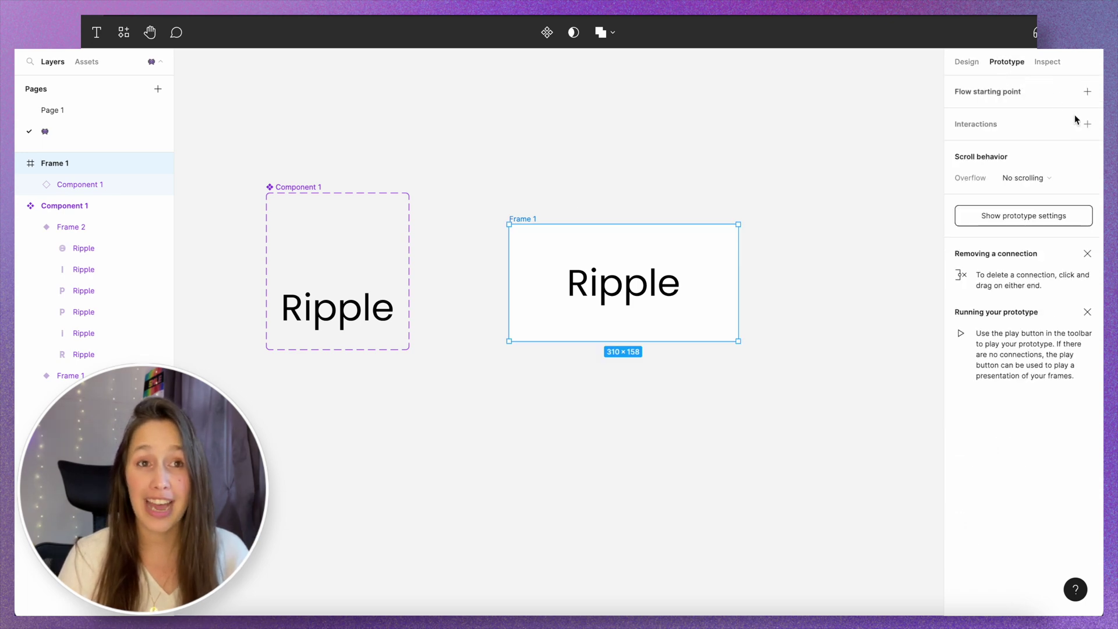
click(1088, 91)
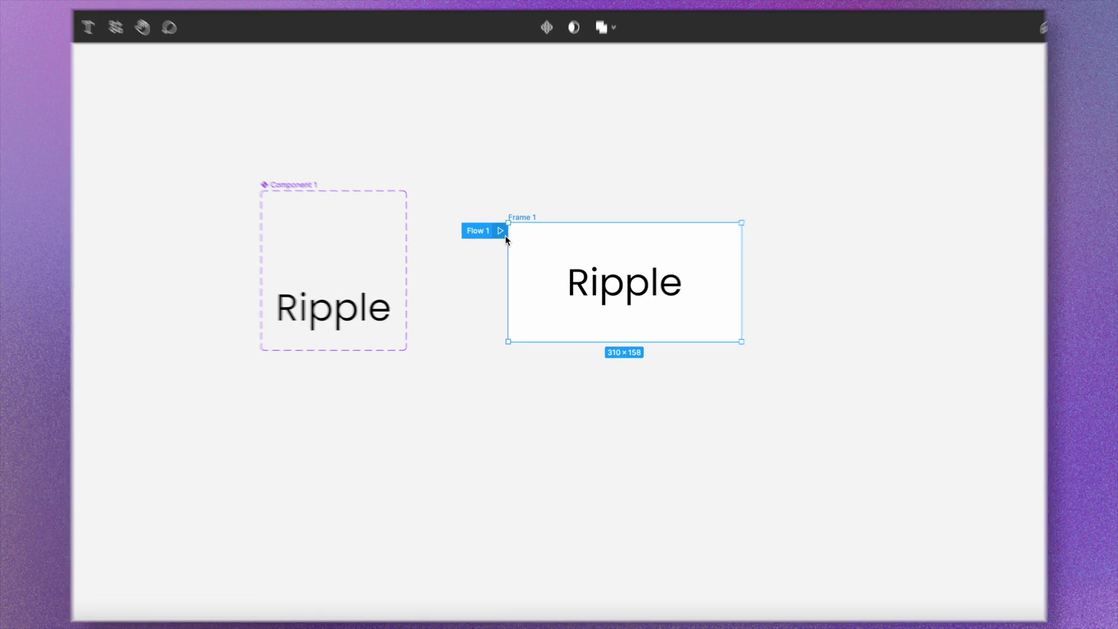
click(501, 233)
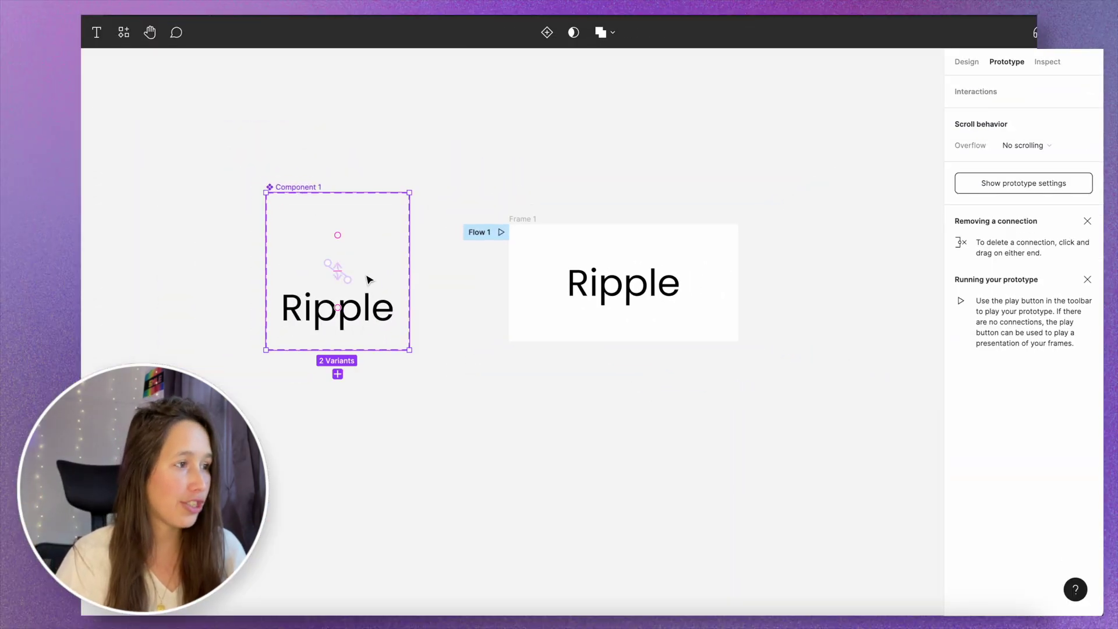
key(Escape)
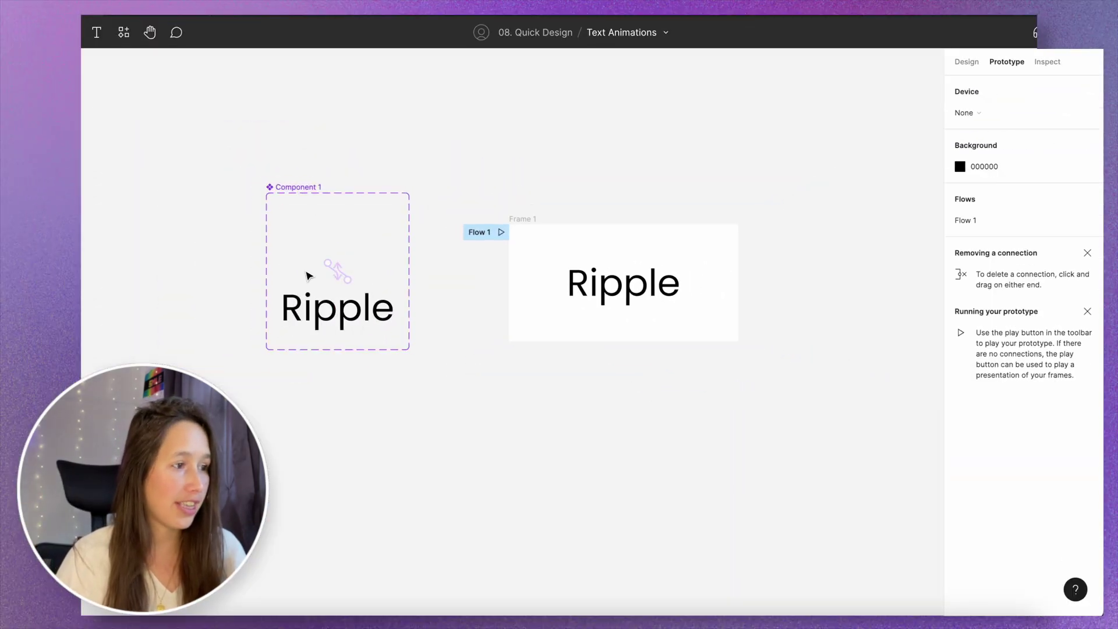
- Change the click animation's easing from Ease in, then replay the Ripple animation in preview
click(338, 272)
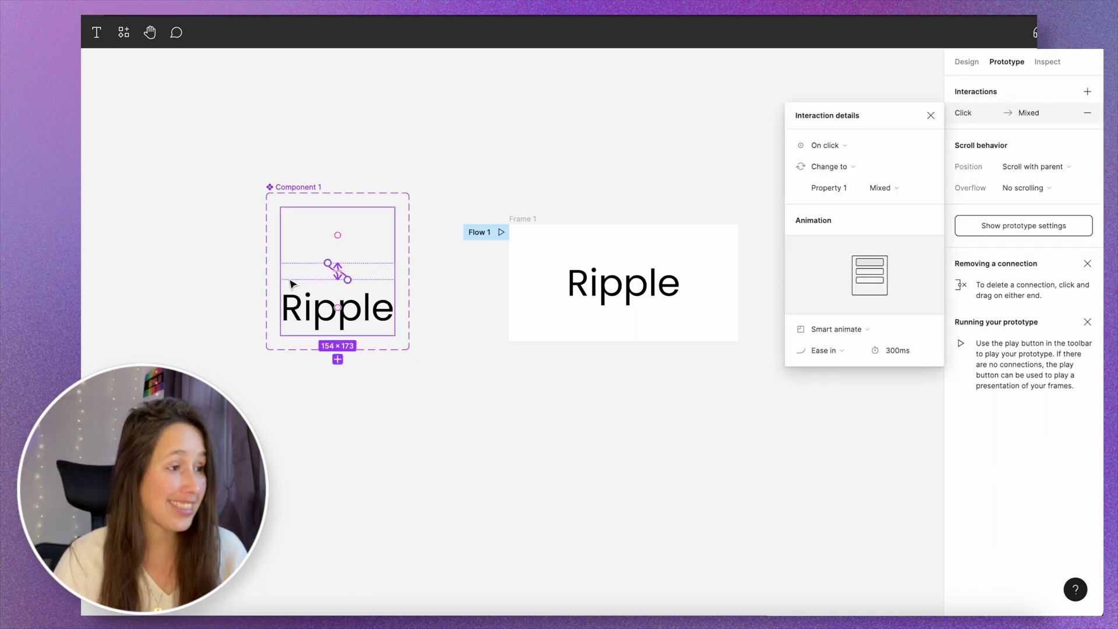
click(841, 351)
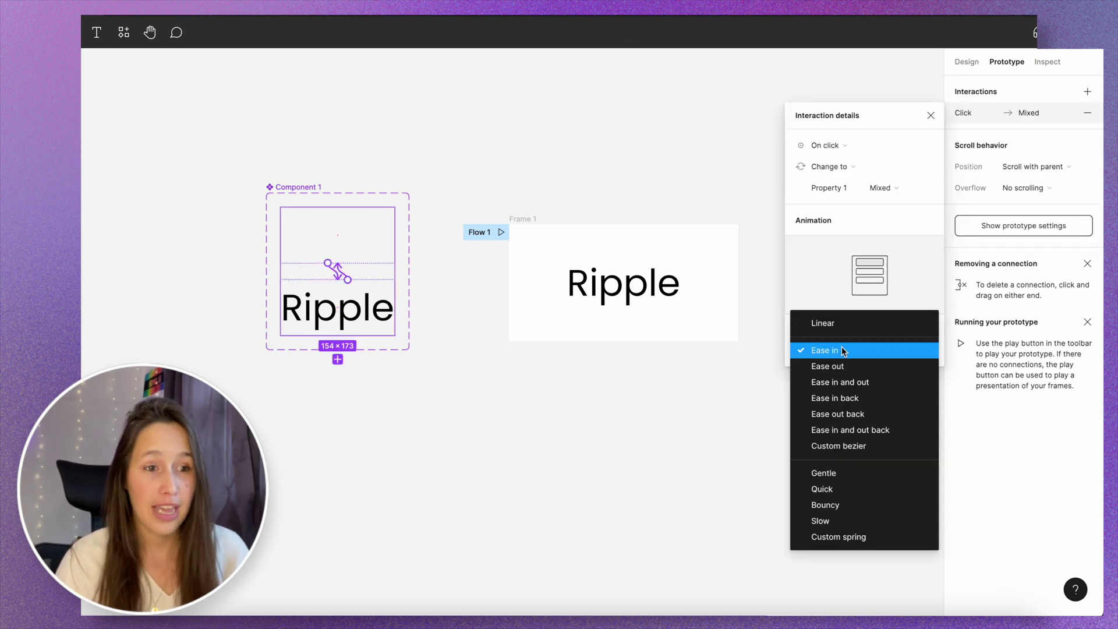
click(836, 484)
click(501, 232)
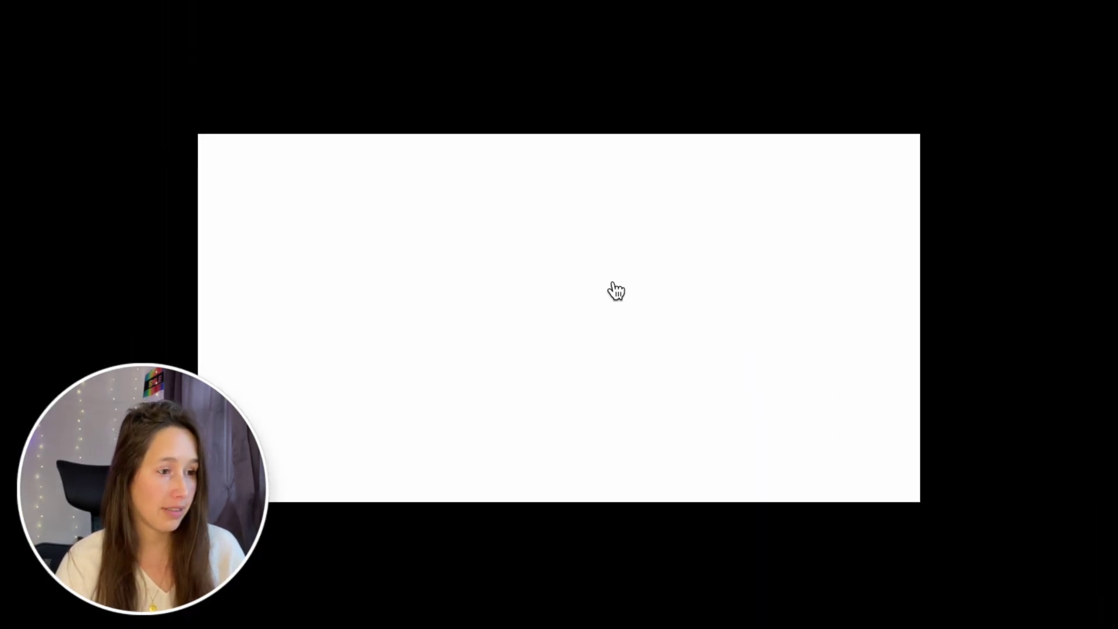
click(614, 290)
key(r)
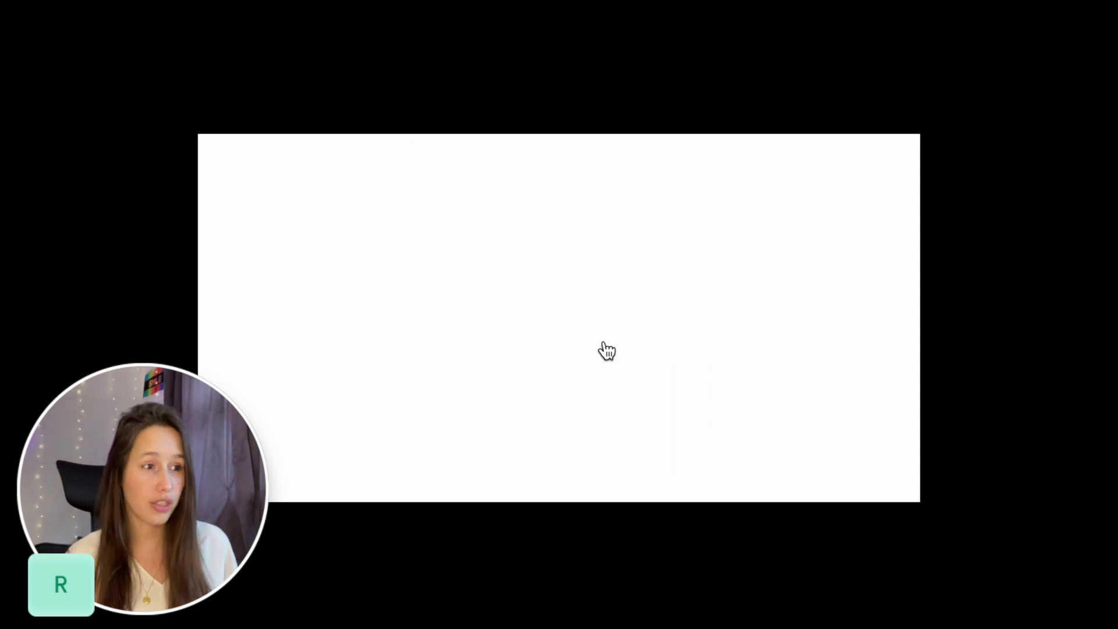
click(606, 353)
click(680, 361)
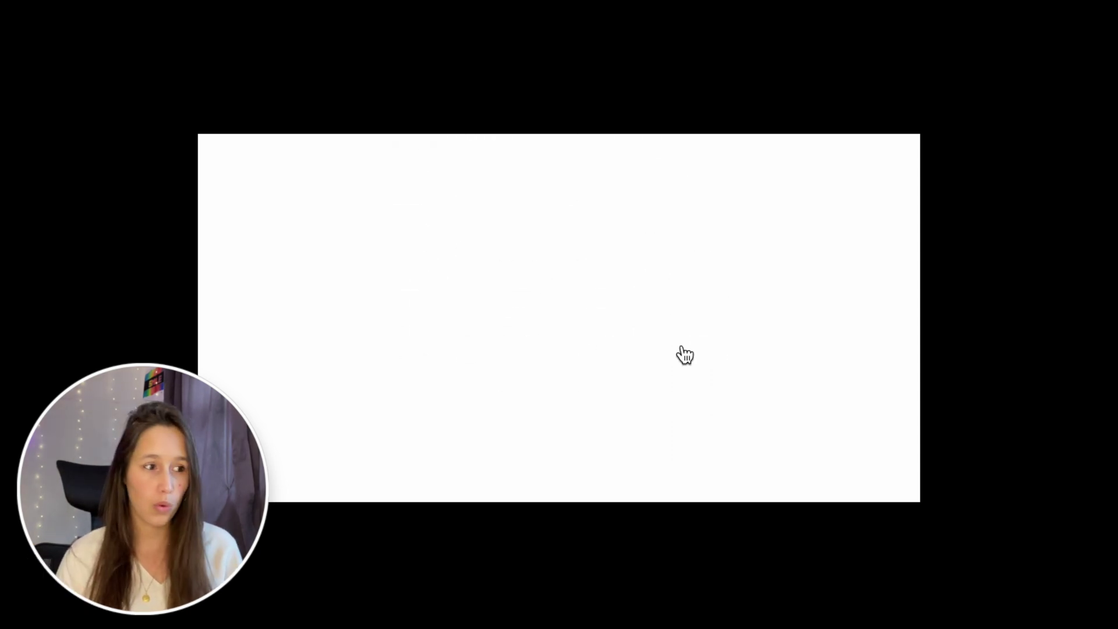
click(682, 354)
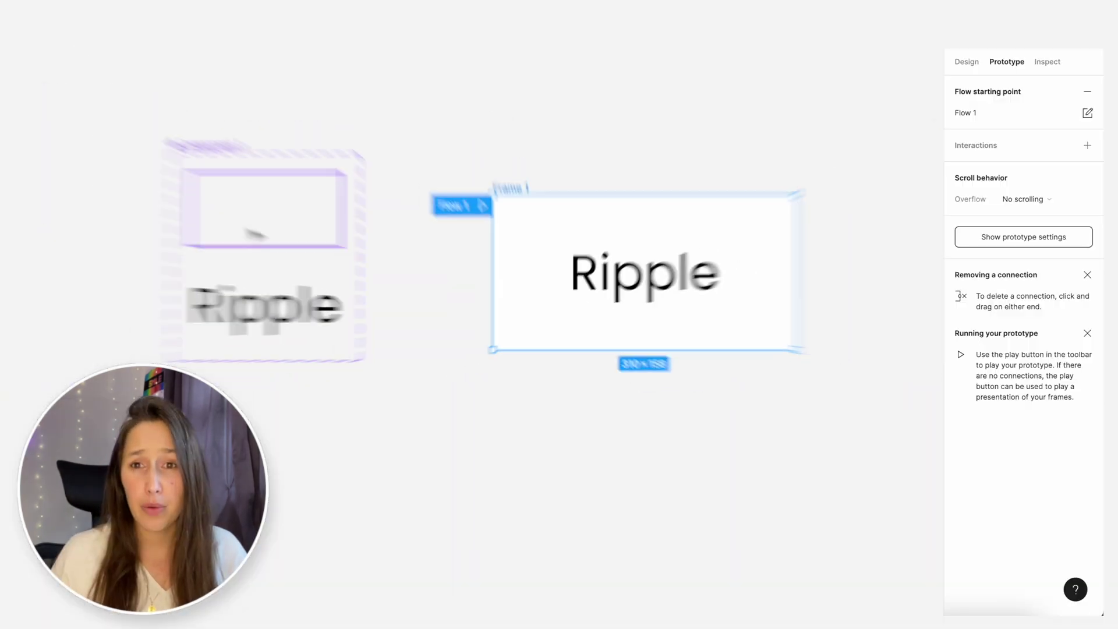
click(967, 61)
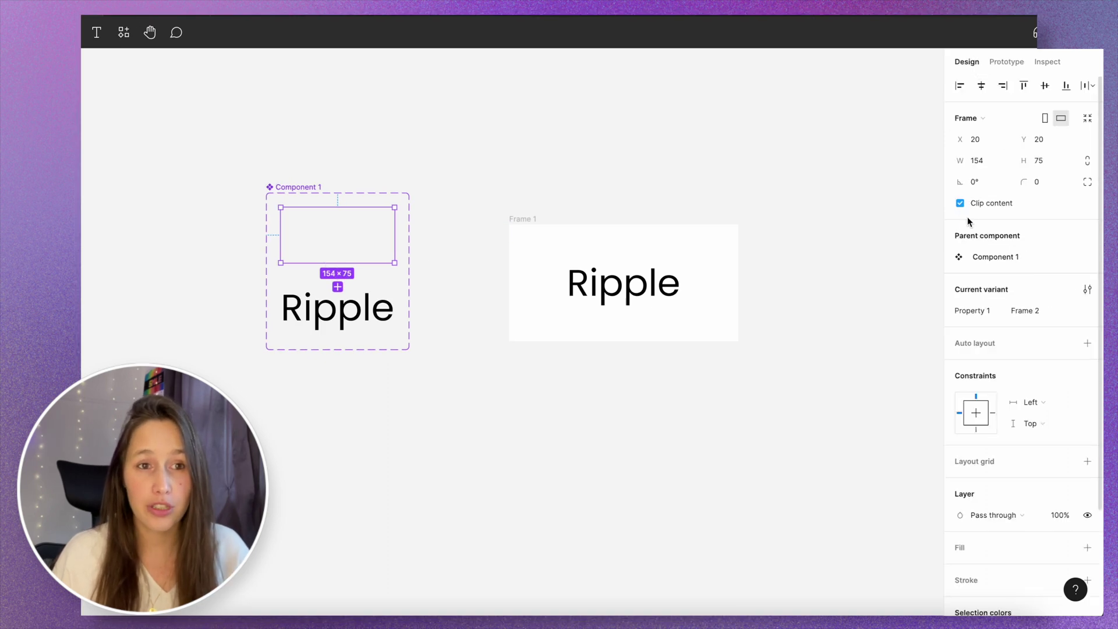
- Turn off Clip content on the inner frame and component set to reveal the hidden Ripple letters
click(983, 203)
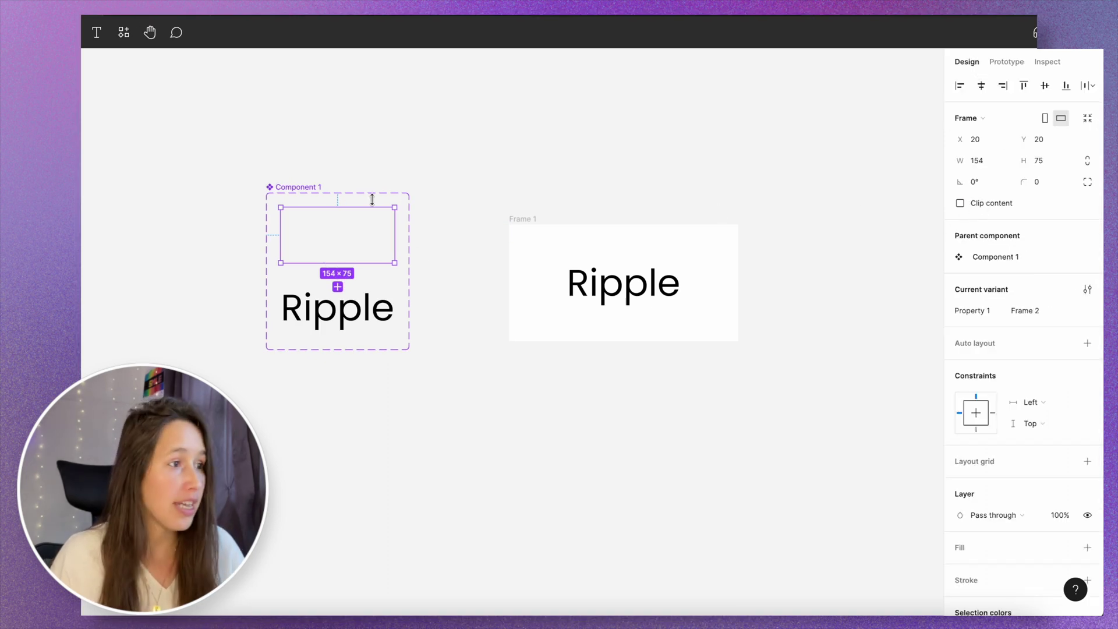
key(Escape)
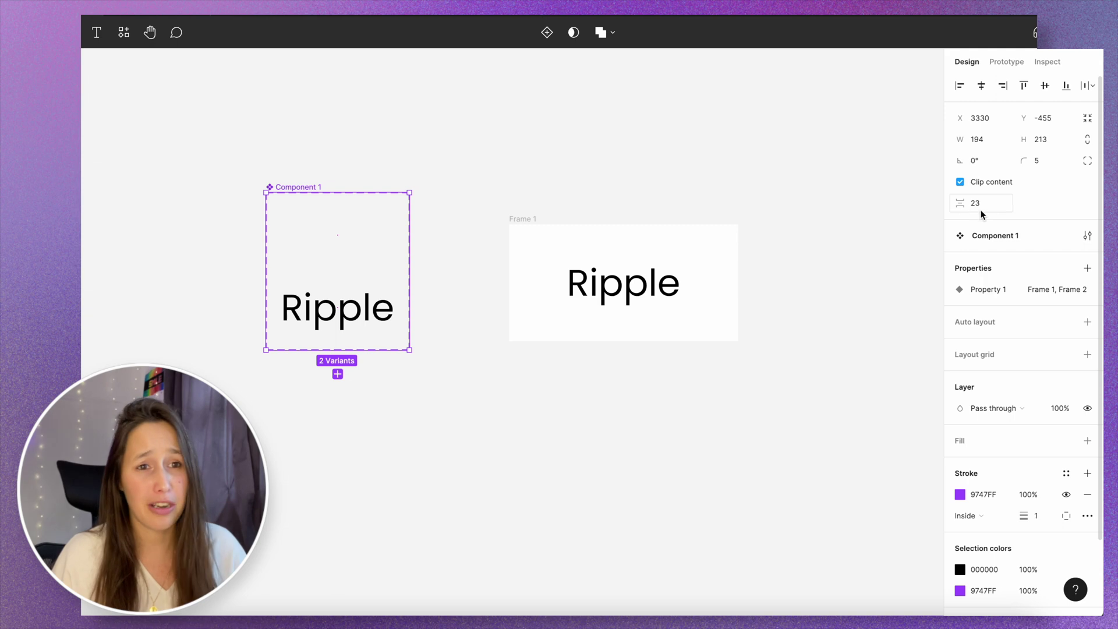
click(996, 182)
drag(408, 83, 285, 178)
click(428, 107)
- Raise the Ripple letters from i to e with Shift+Up into a rising staircase
drag(440, 90, 307, 161)
key(shift+Up)
key(shift+Up)
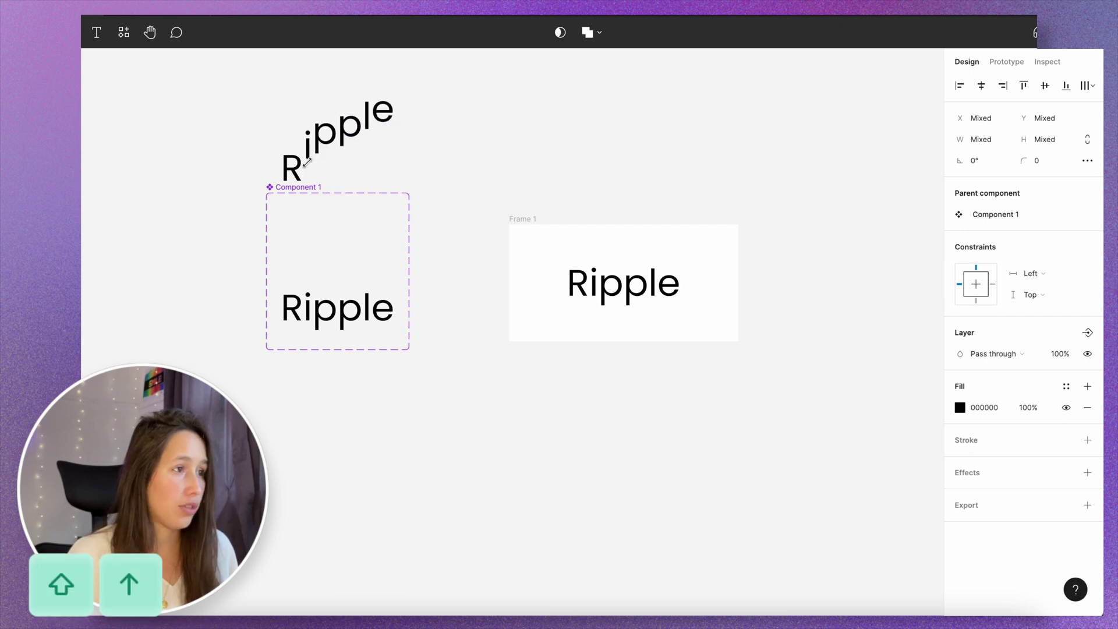
drag(430, 138, 320, 120)
key(shift+Up)
key(shift+Up)
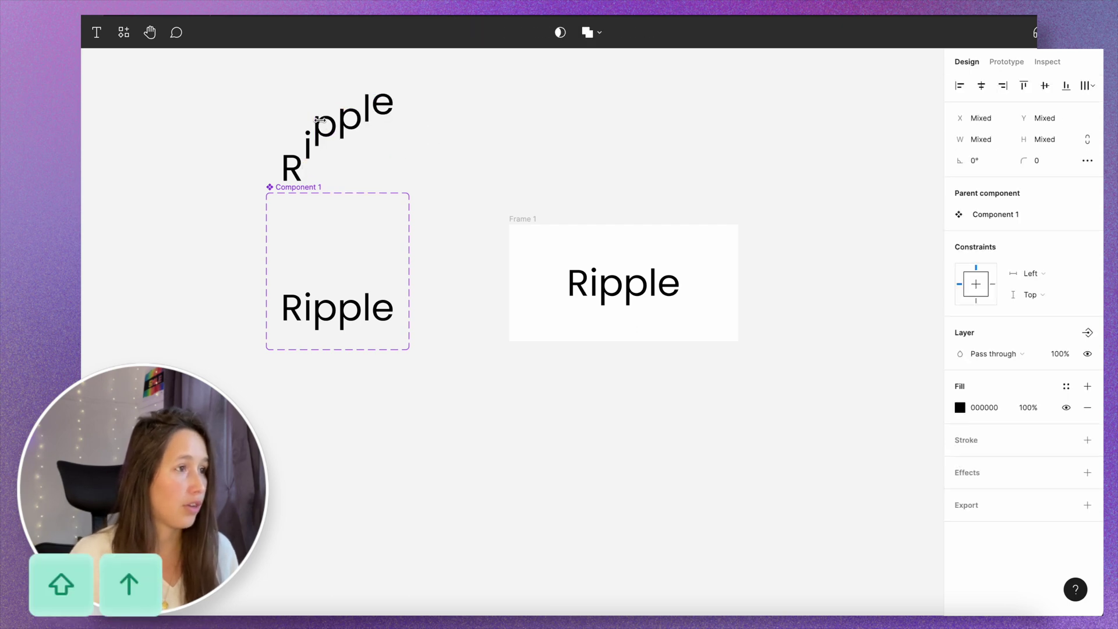
drag(497, 157, 340, 81)
key(shift+Up)
key(shift+Up)
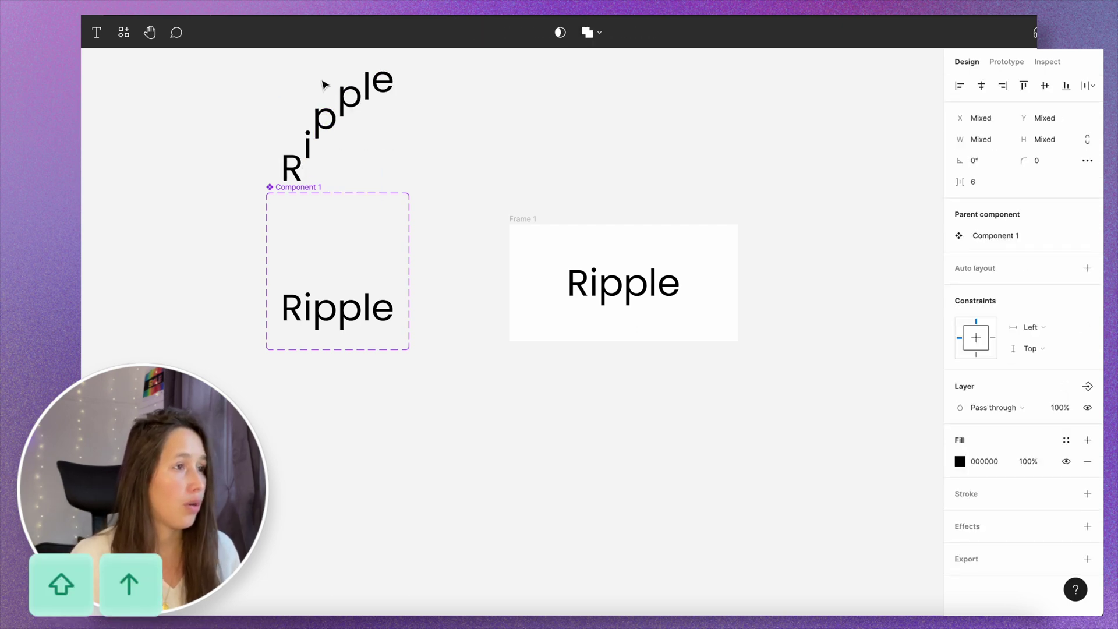
scroll(392, 93, up, 2)
key(shift+Up)
key(shift+Up)
key(shift+Up)
click(382, 110)
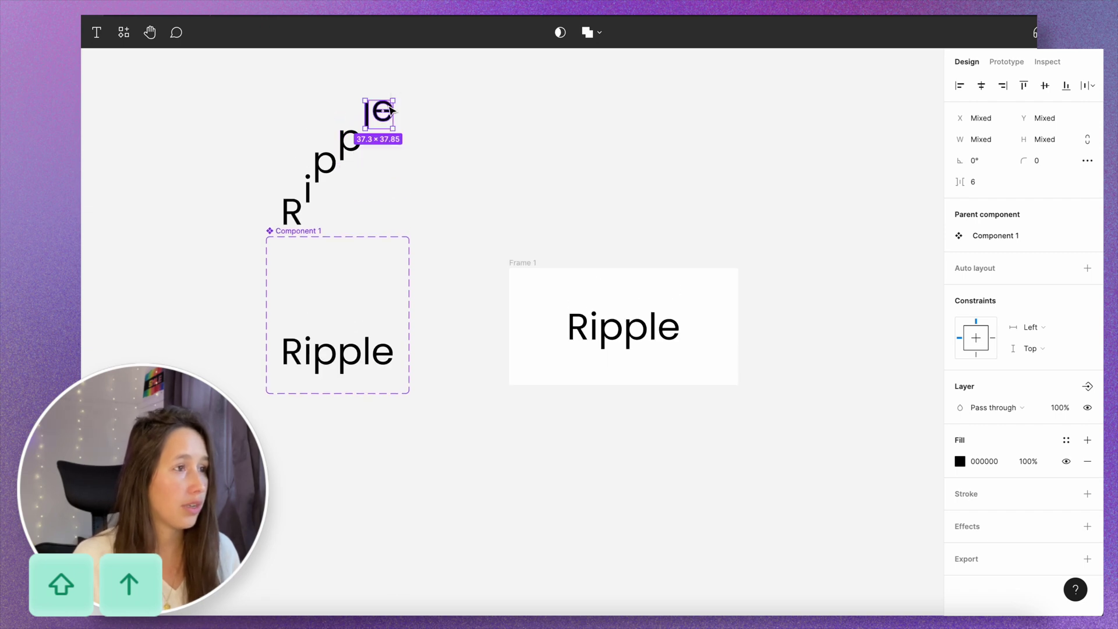
key(shift+Up)
key(shift+Up)
- Re-enable Clip content on the frame holding the Ripple letters
key(shift+Return)
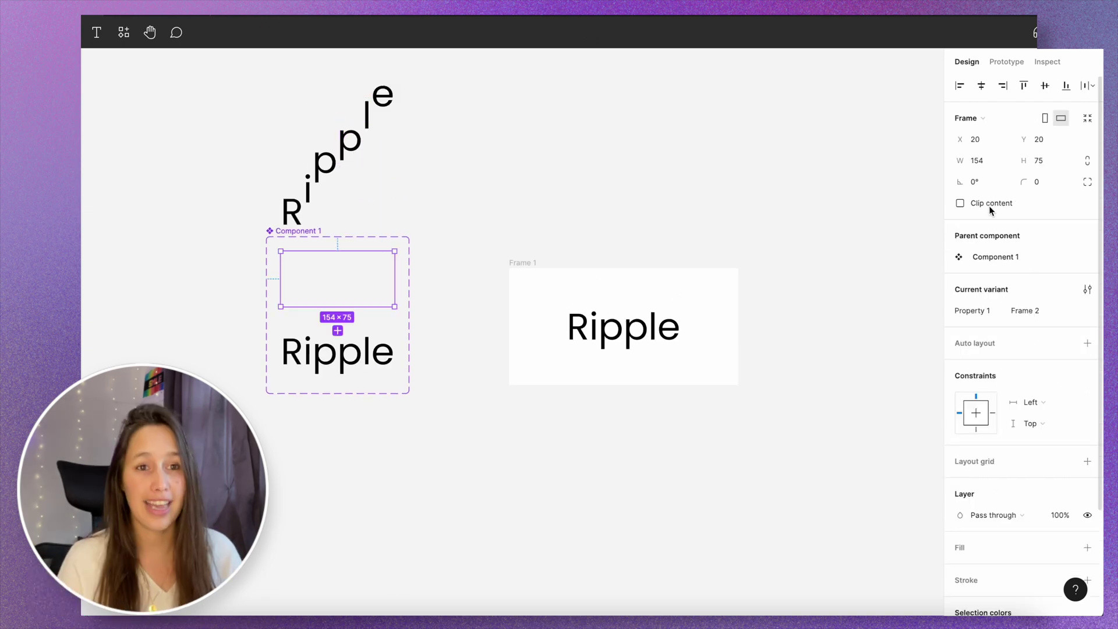
click(989, 204)
click(524, 273)
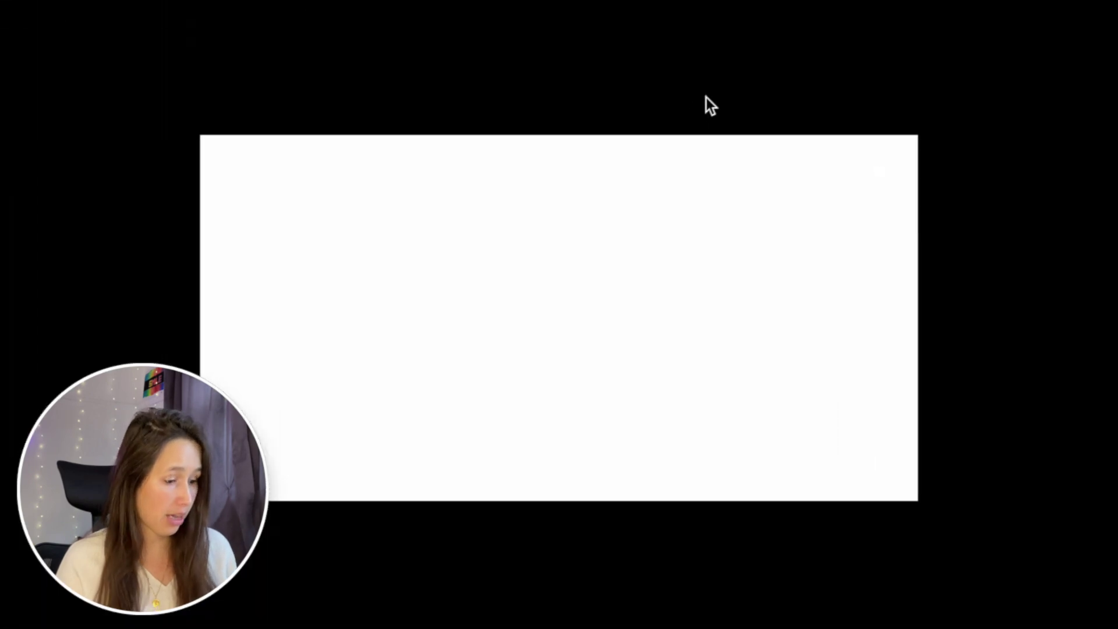
key(r)
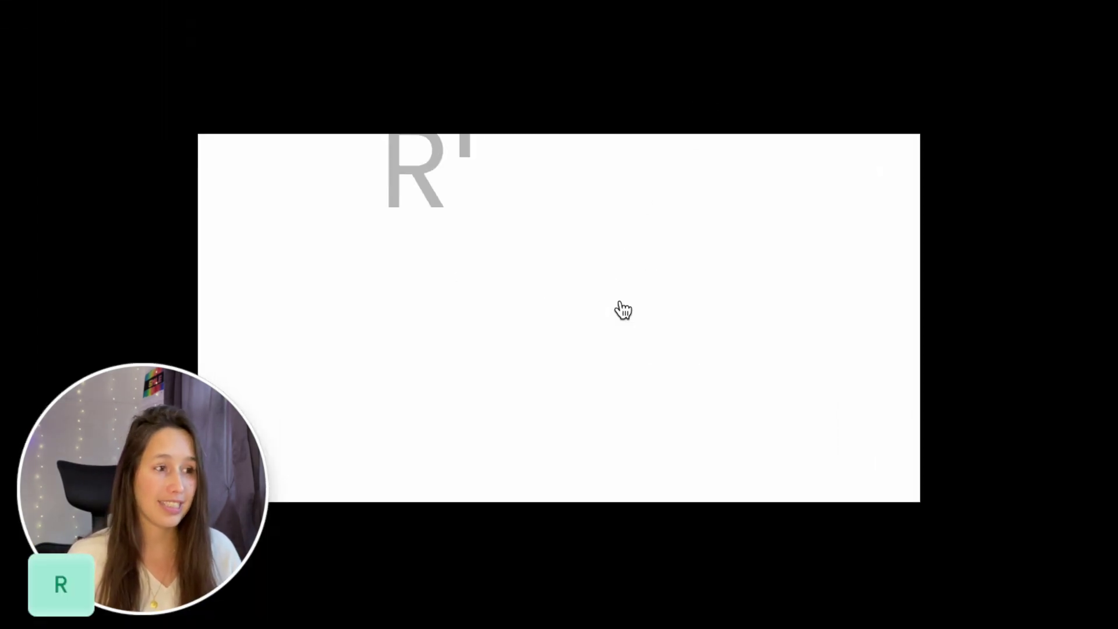
click(623, 310)
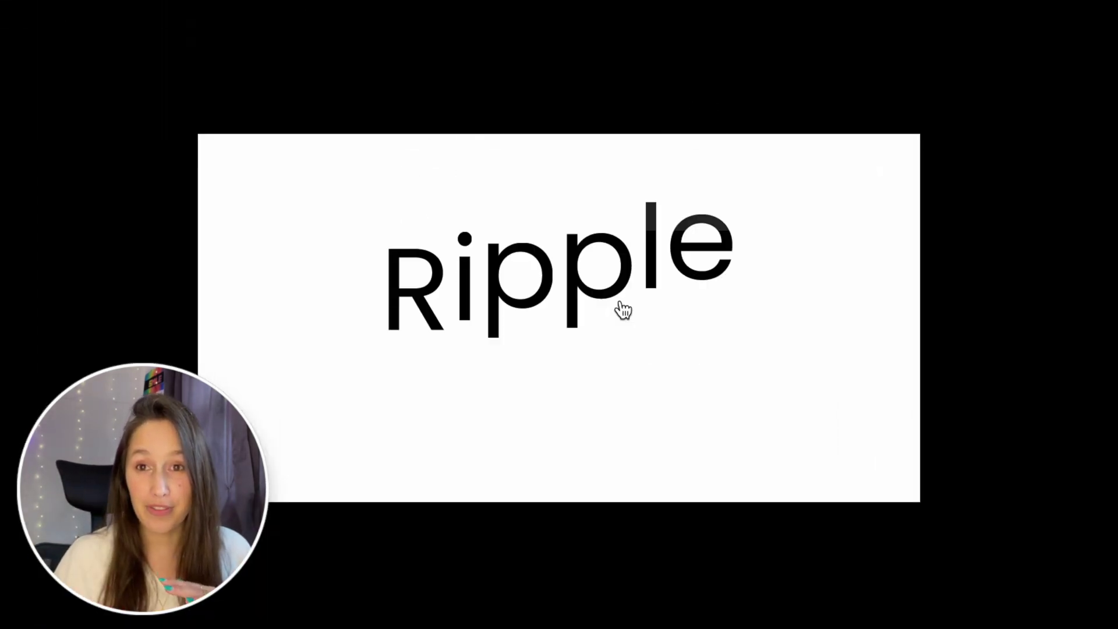
click(639, 339)
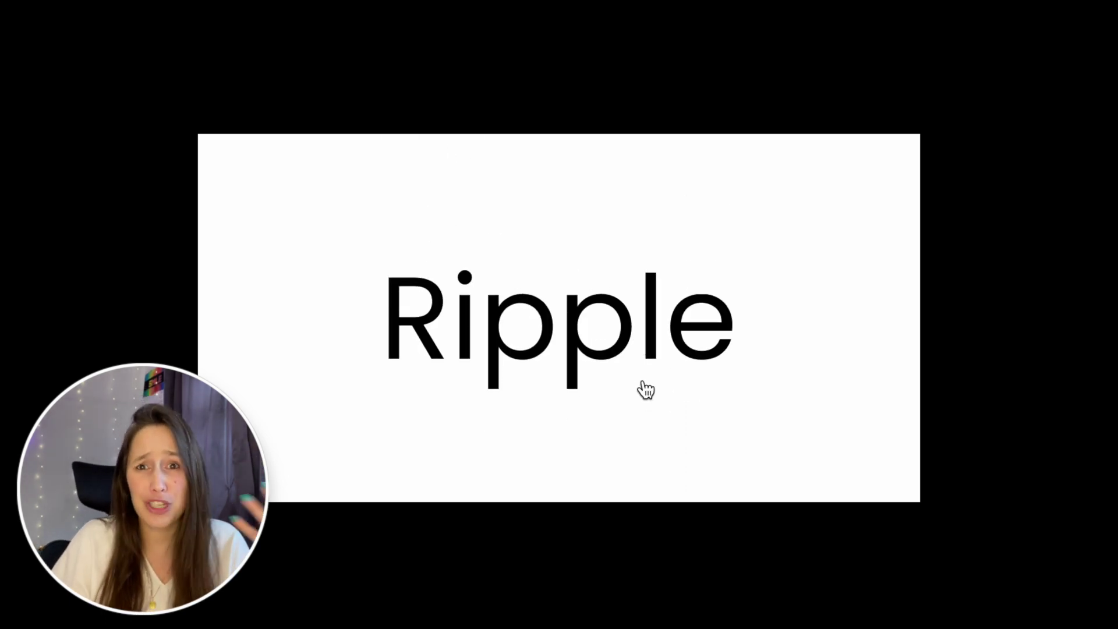
click(644, 386)
click(648, 386)
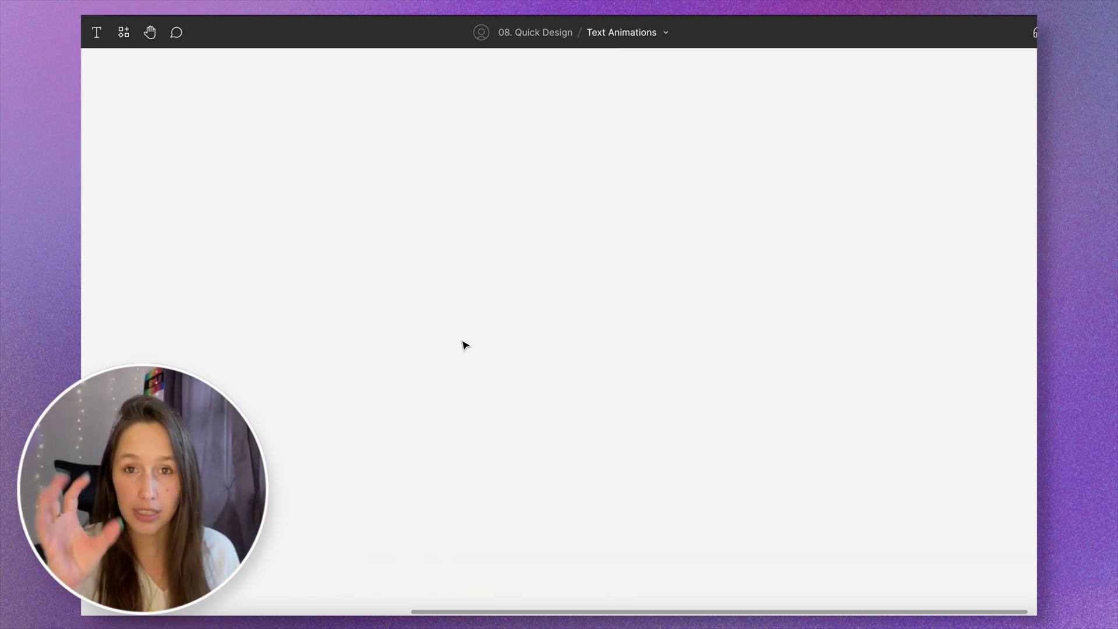
- Draw a new frame and size it 5 × 25
key(f)
drag(554, 166, 574, 270)
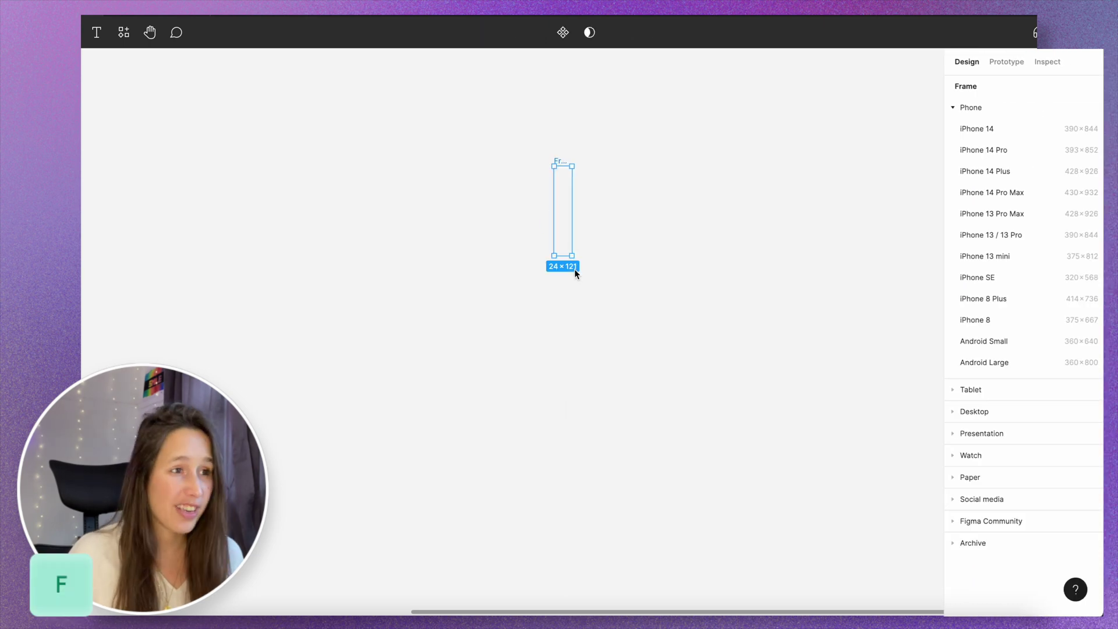
click(994, 163)
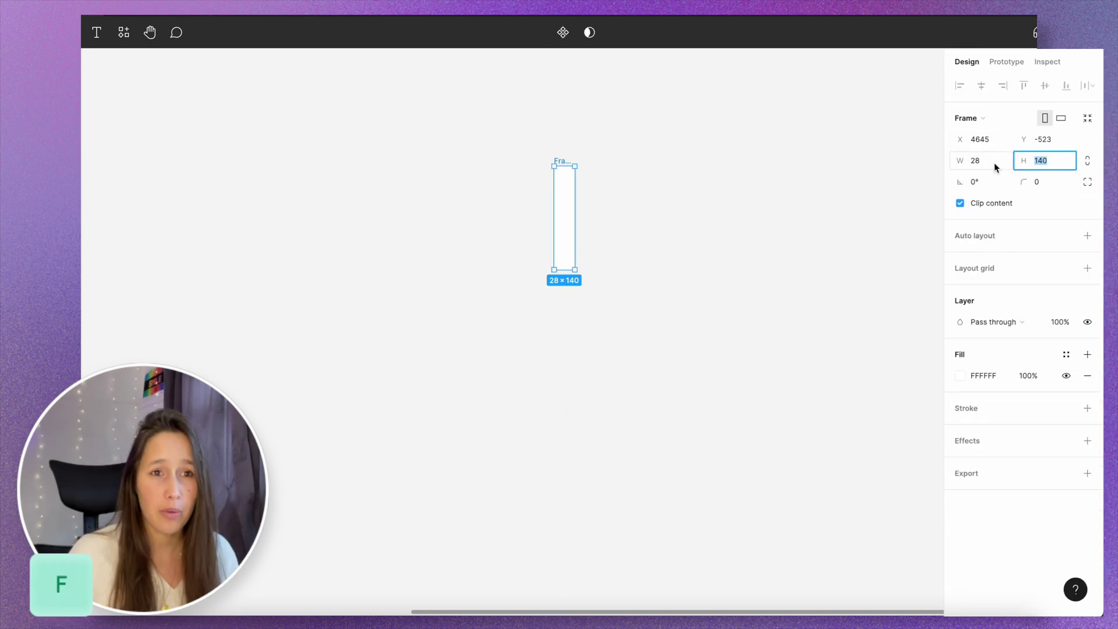
text(5)
key(Return)
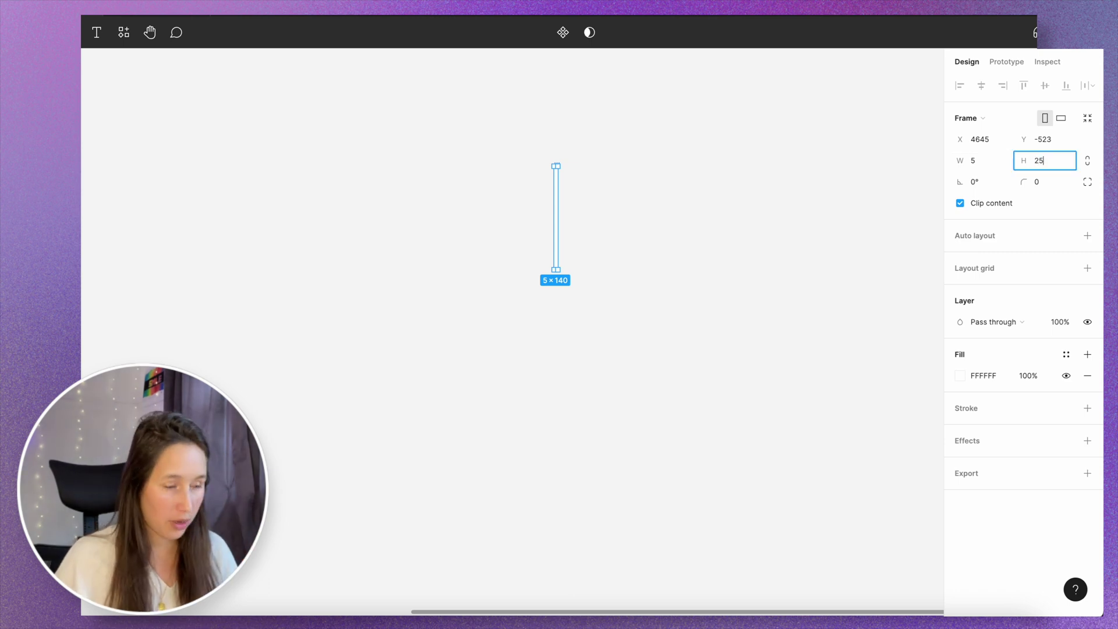
key(Return)
scroll(558, 177, up, 5)
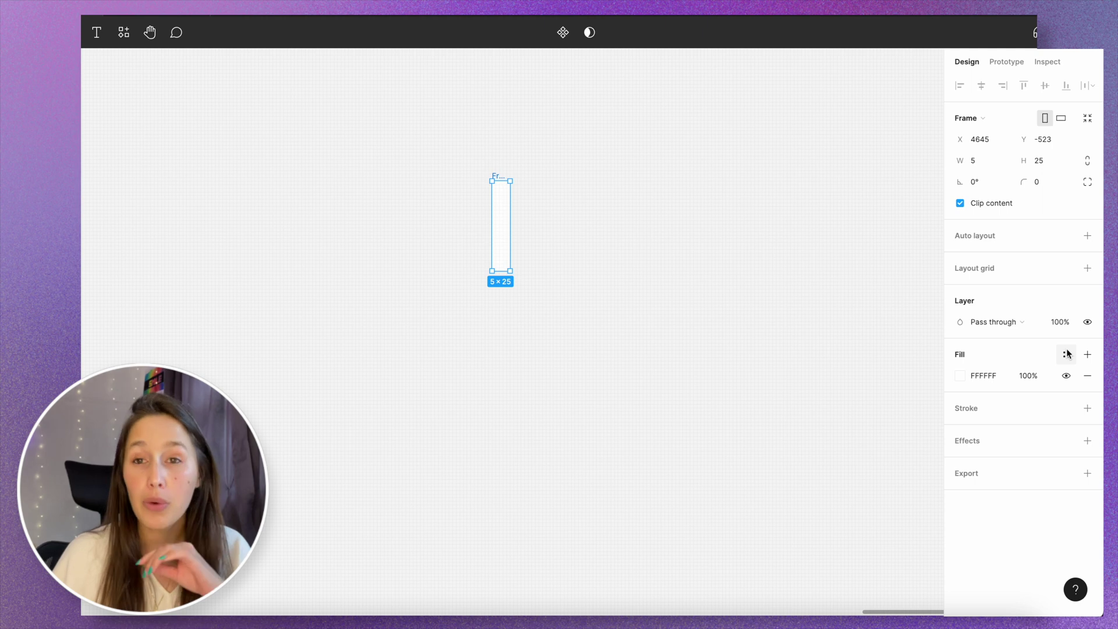
- Fill the frame with purple 9042F4 and turn it into a component
click(962, 377)
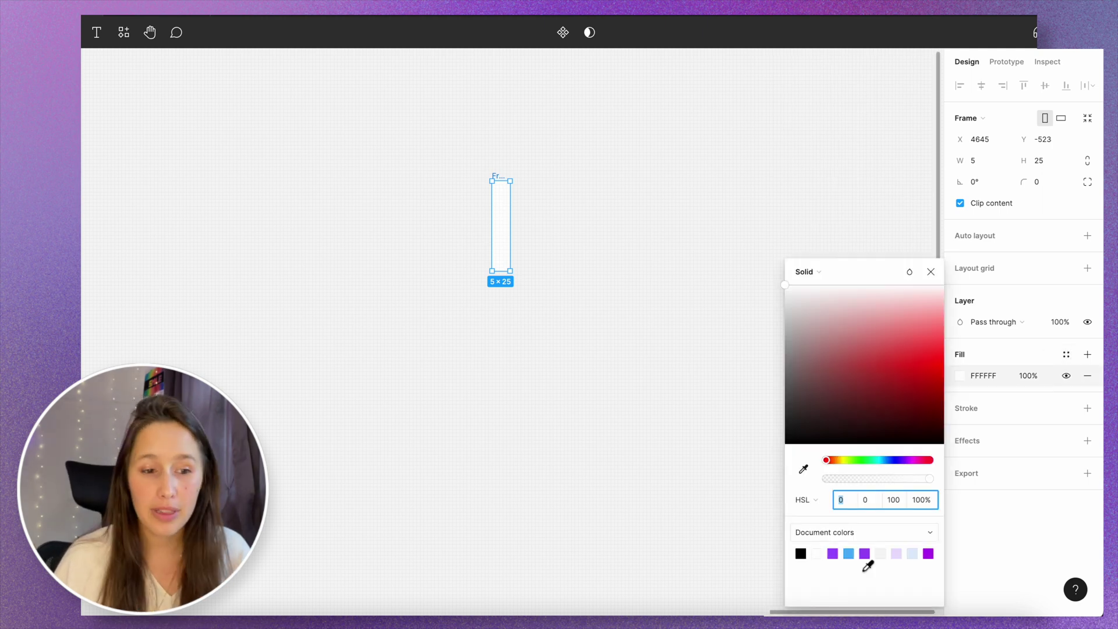
click(865, 553)
click(462, 215)
click(495, 180)
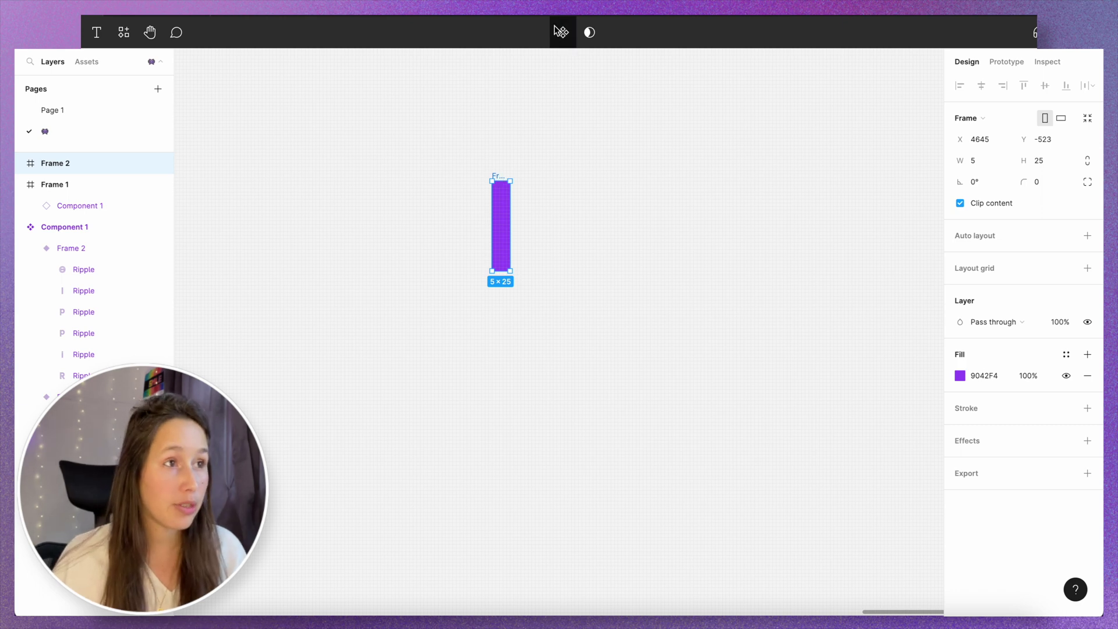
click(561, 32)
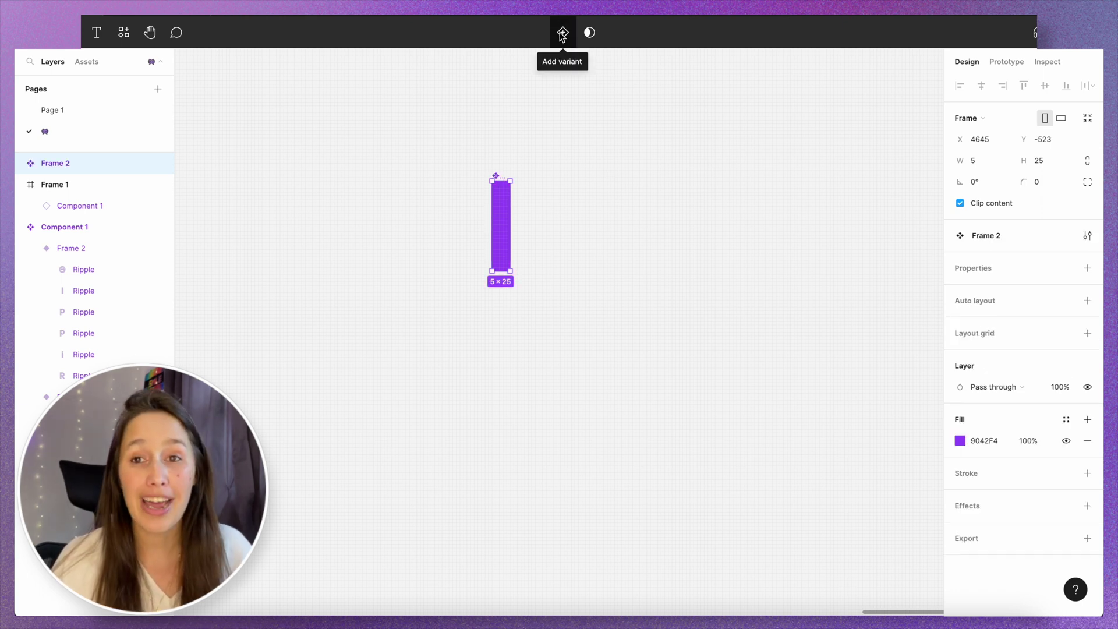
- Add Variant2 to the Frame 2 component and hide its purple bar's fill
click(562, 33)
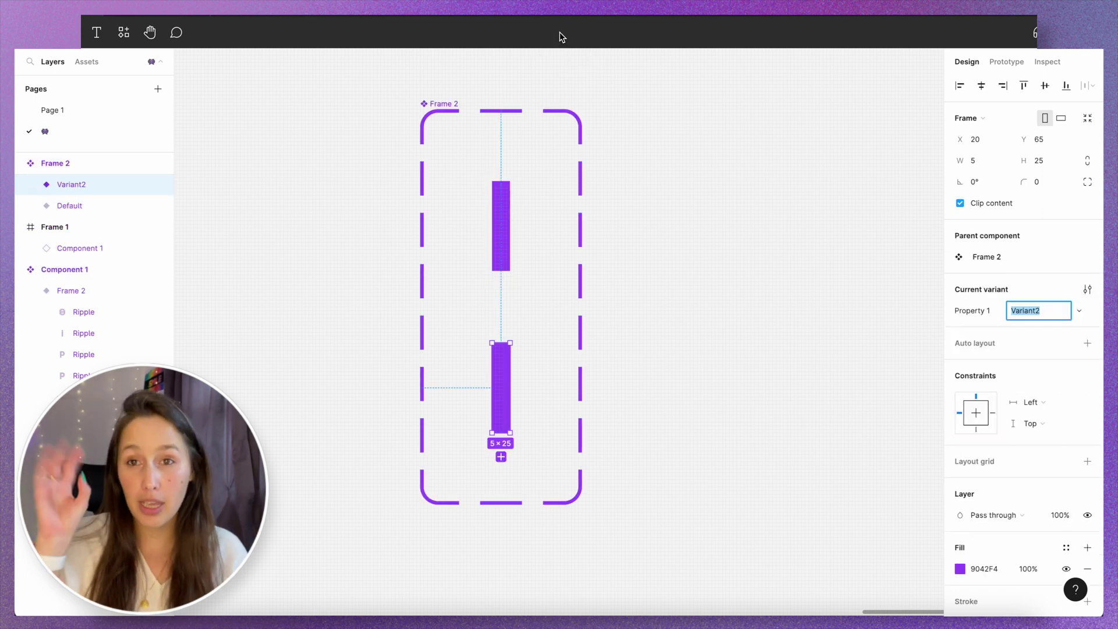
click(506, 201)
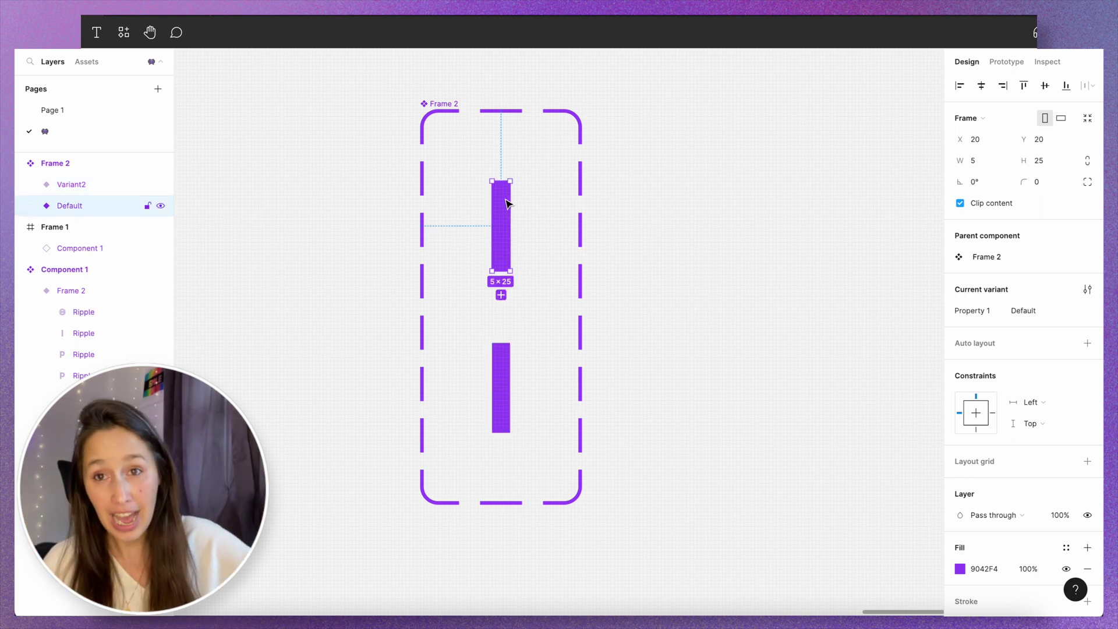
click(501, 349)
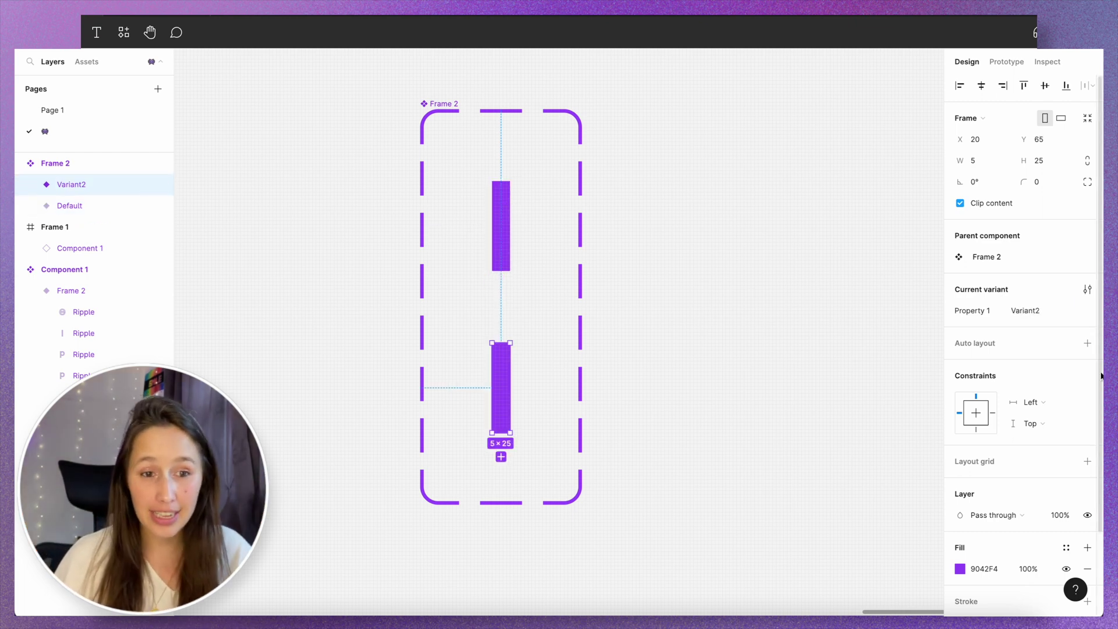
scroll(1016, 497, down, 3)
click(1066, 470)
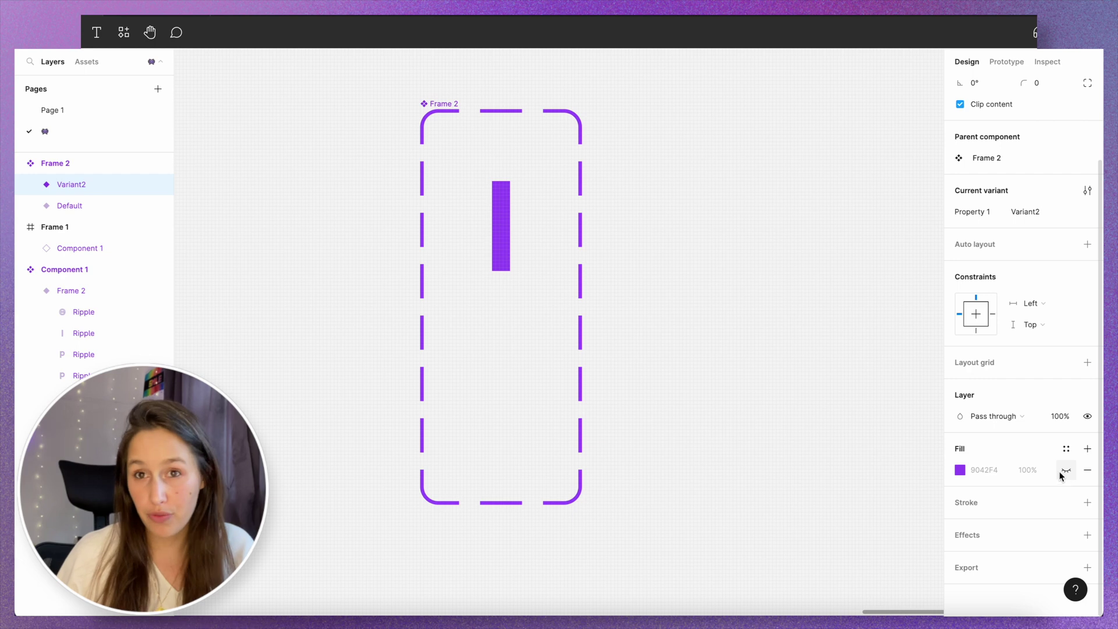
key(Escape)
- Connect Default to Variant2 with an After delay 200ms trigger and Instant animation
click(998, 66)
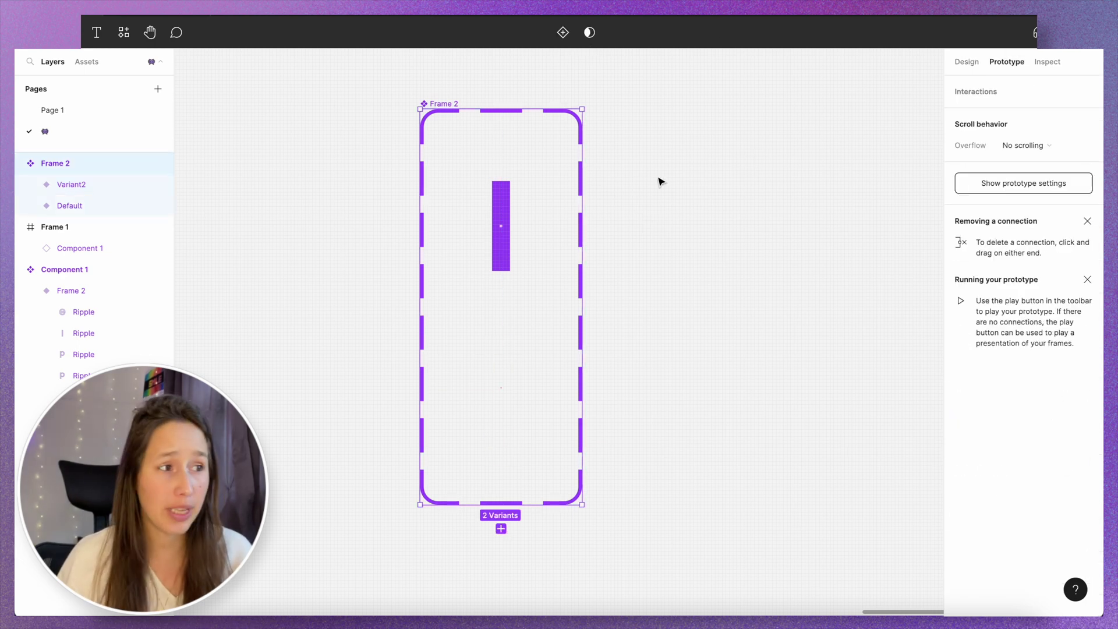
click(496, 230)
drag(501, 295, 502, 396)
click(845, 149)
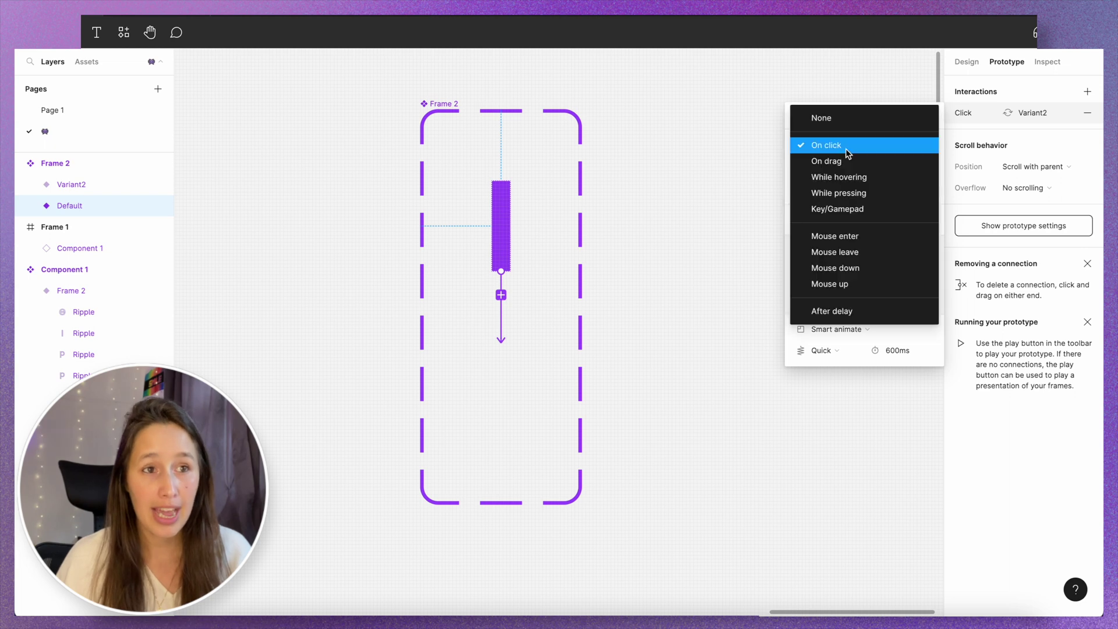
click(818, 310)
click(885, 150)
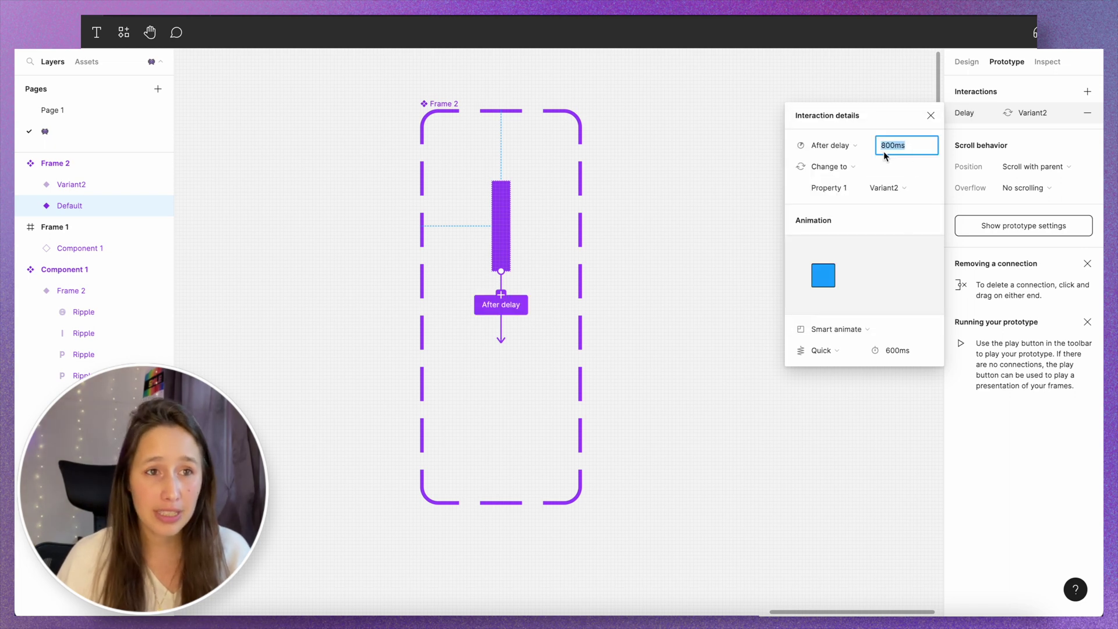
text(200)
key(Return)
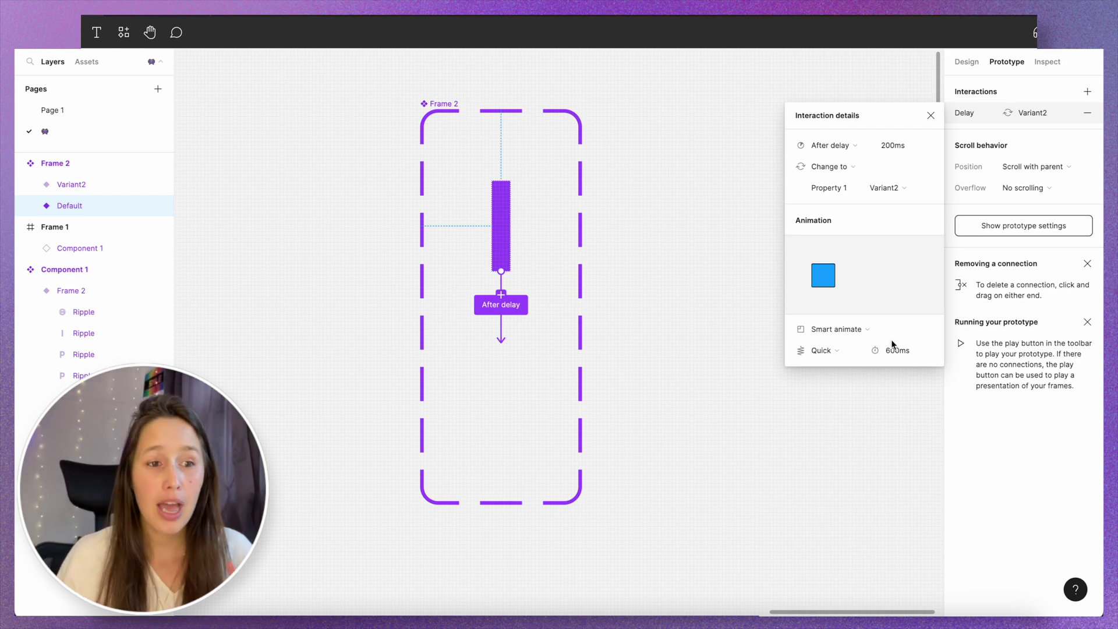
click(856, 323)
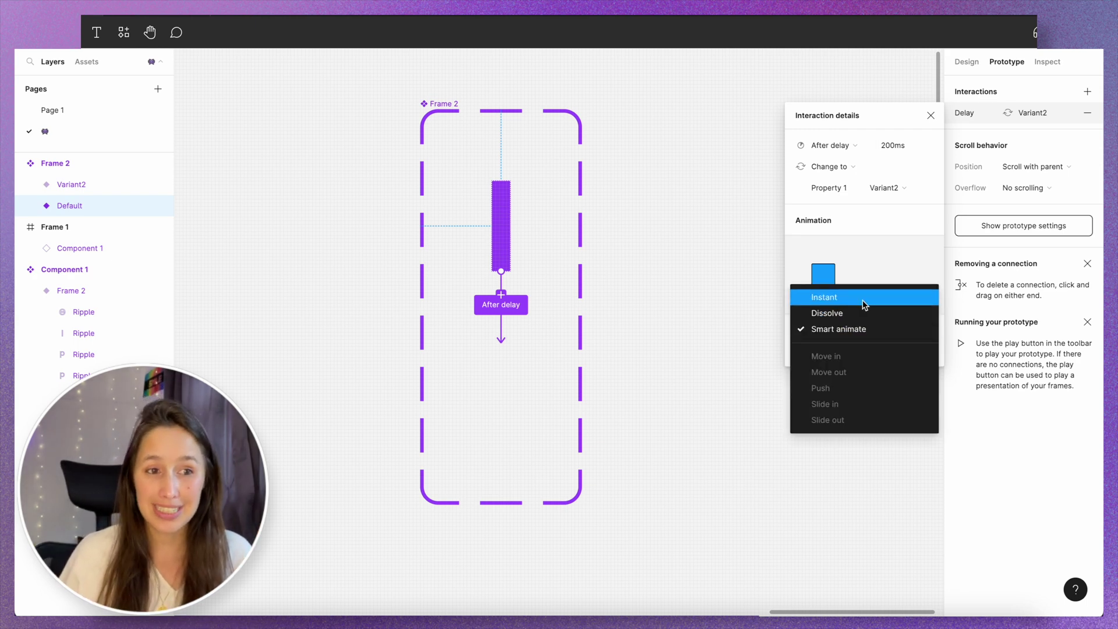
click(864, 298)
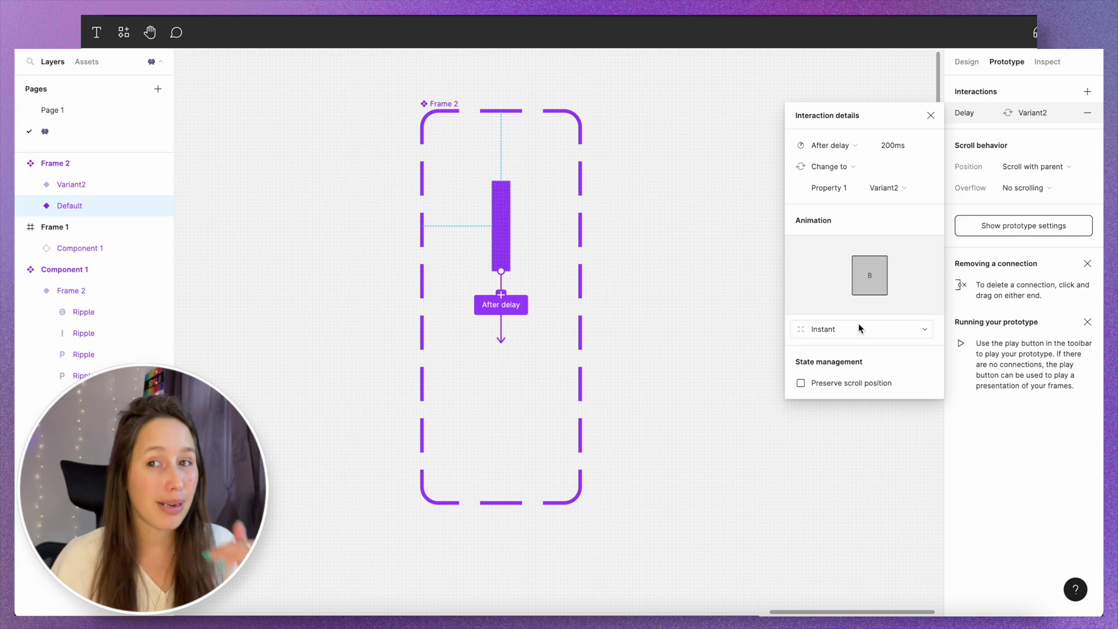
- Link Variant2 back to the Default variant
click(501, 384)
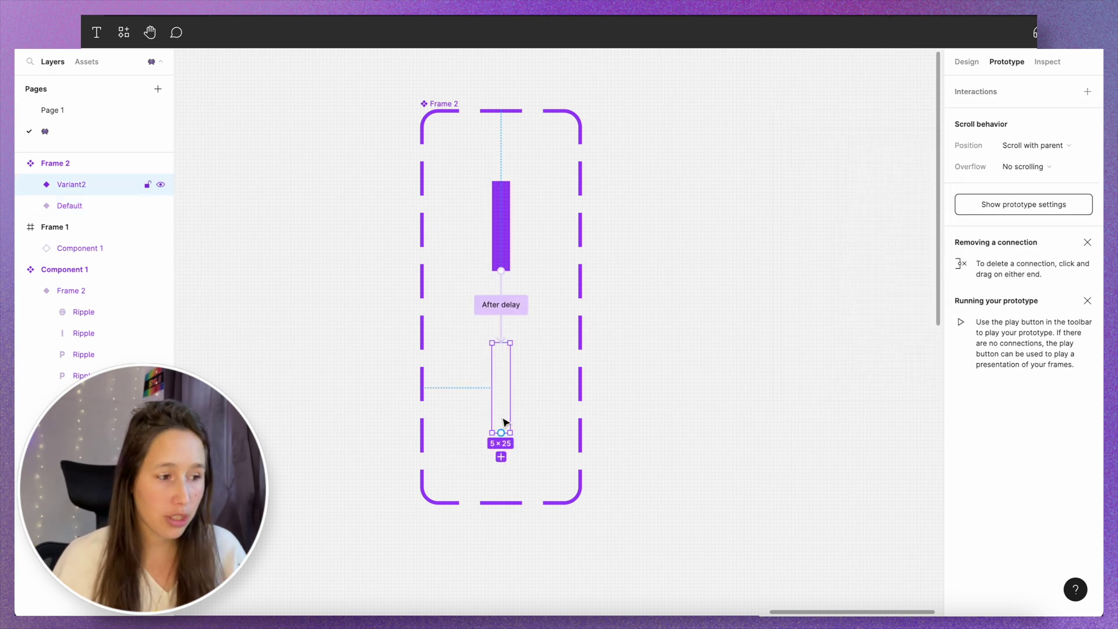
drag(510, 385, 505, 259)
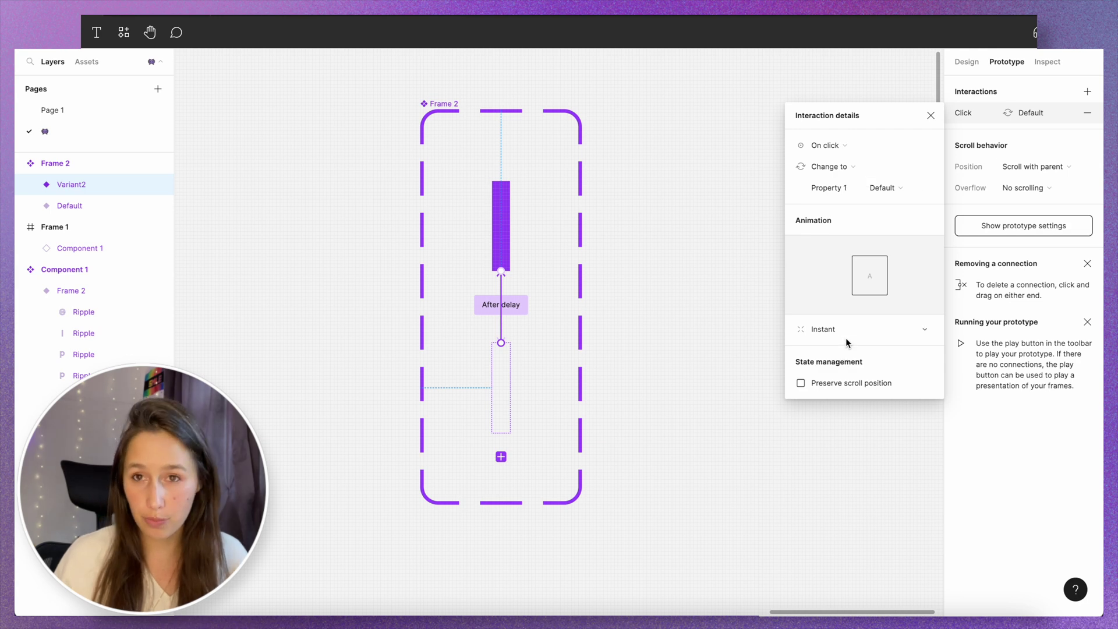
click(722, 285)
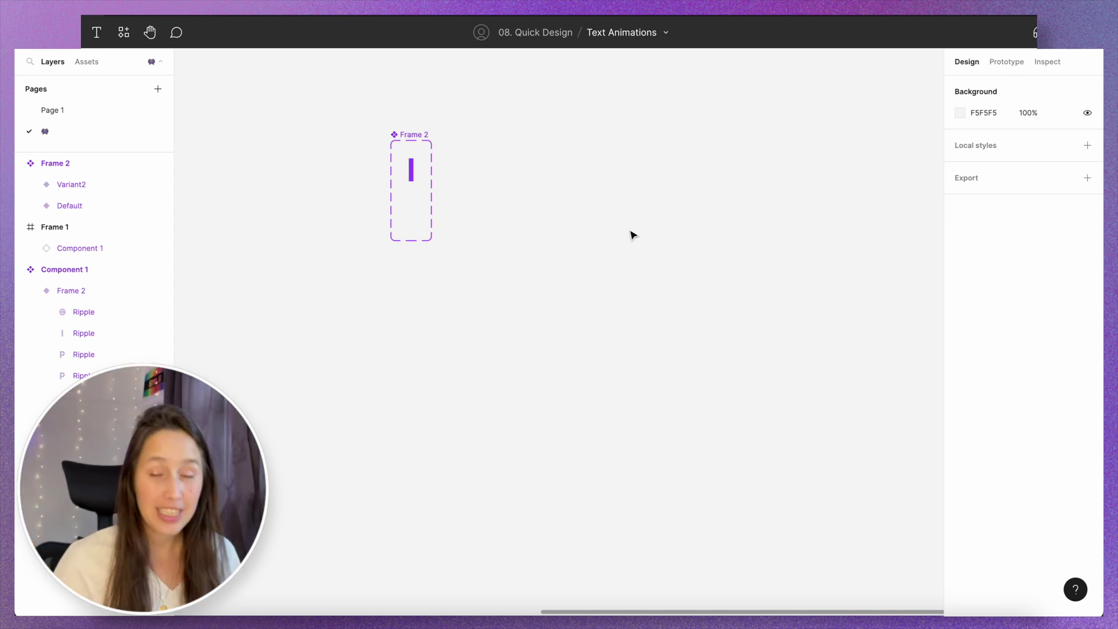
- Add the text 'Typewriter' to the canvas
key(t)
click(629, 230)
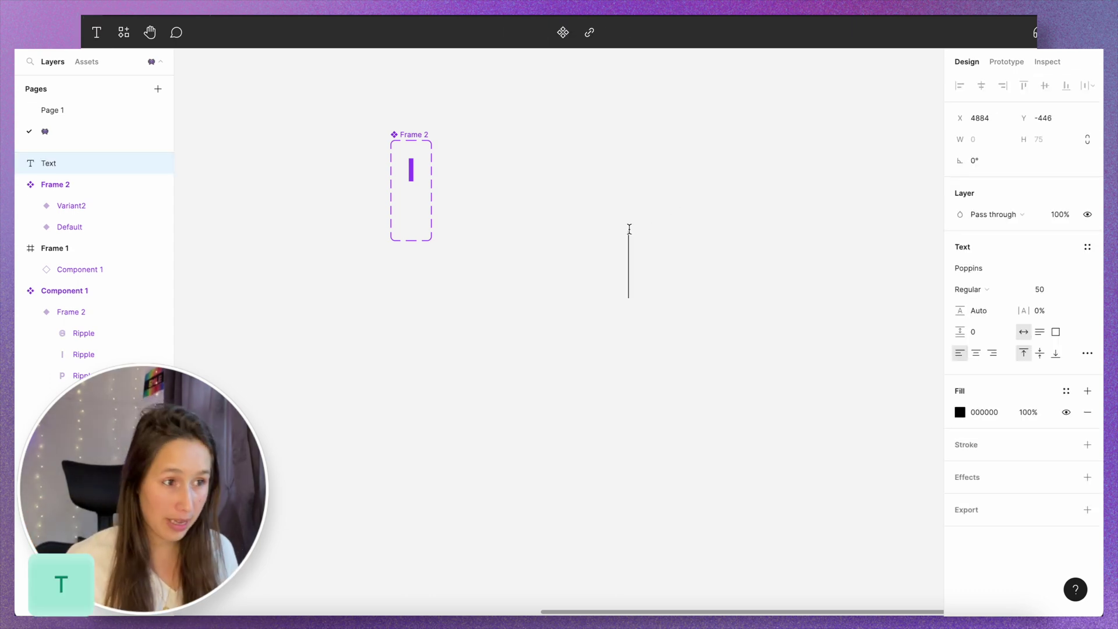
text(Typewriter)
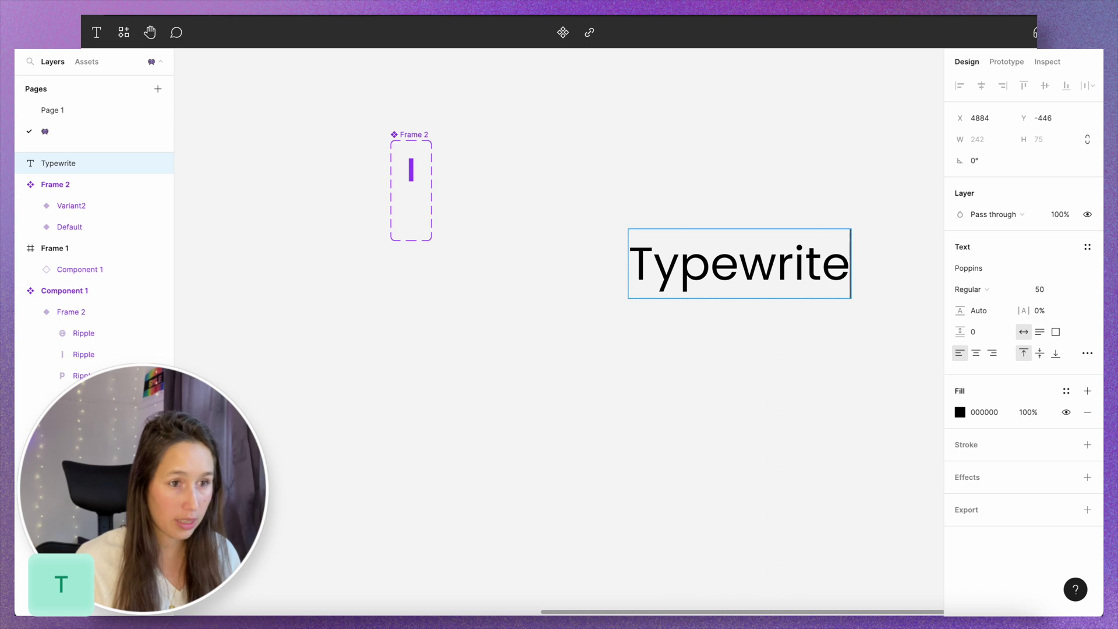
key(Escape)
scroll(702, 278, right, 2)
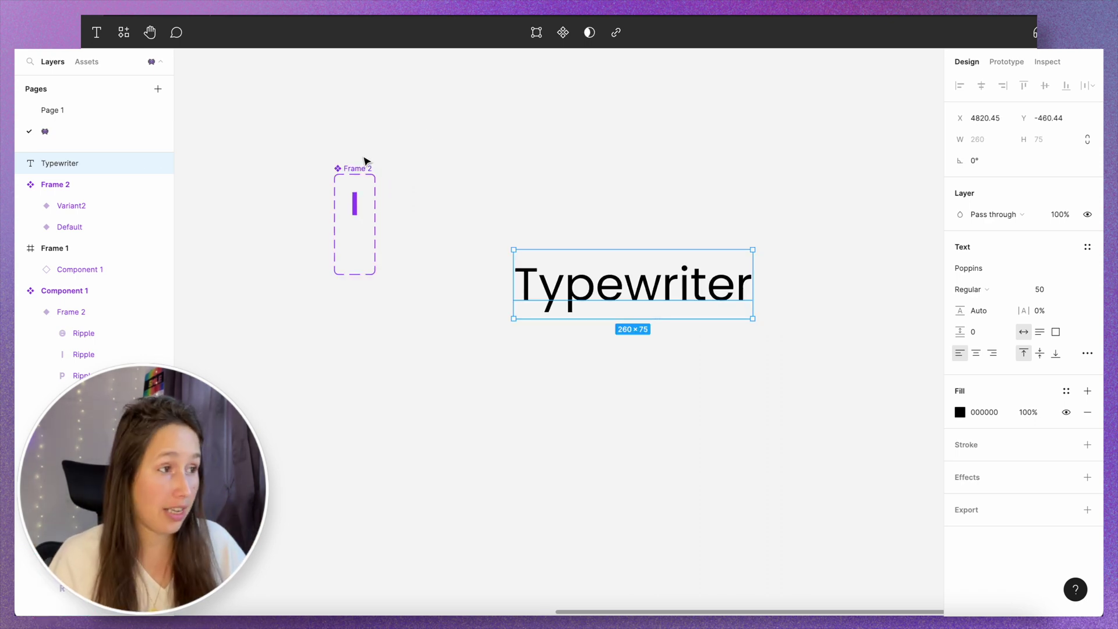
key(Escape)
- Rename the cursor component set to 'Blinking'
double_click(353, 169)
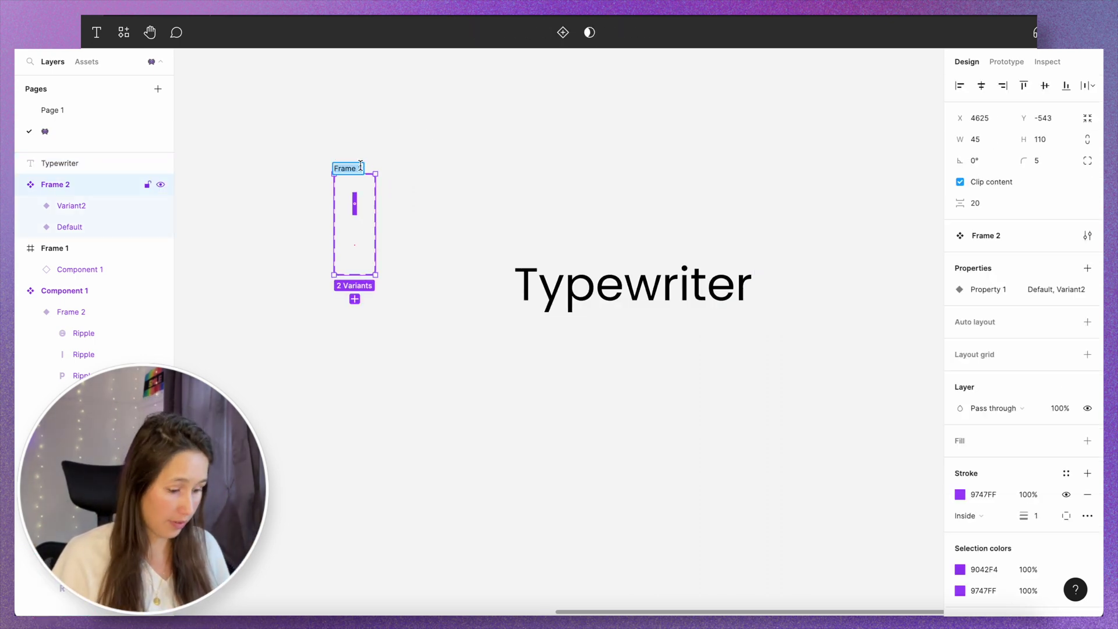
text(u)
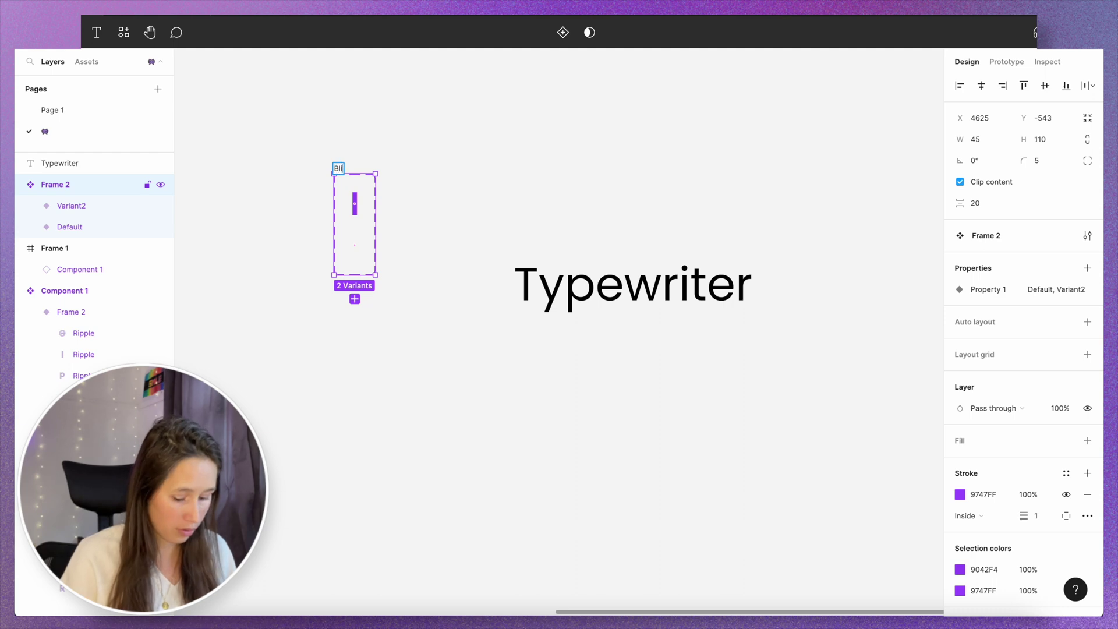
text(linking)
key(Return)
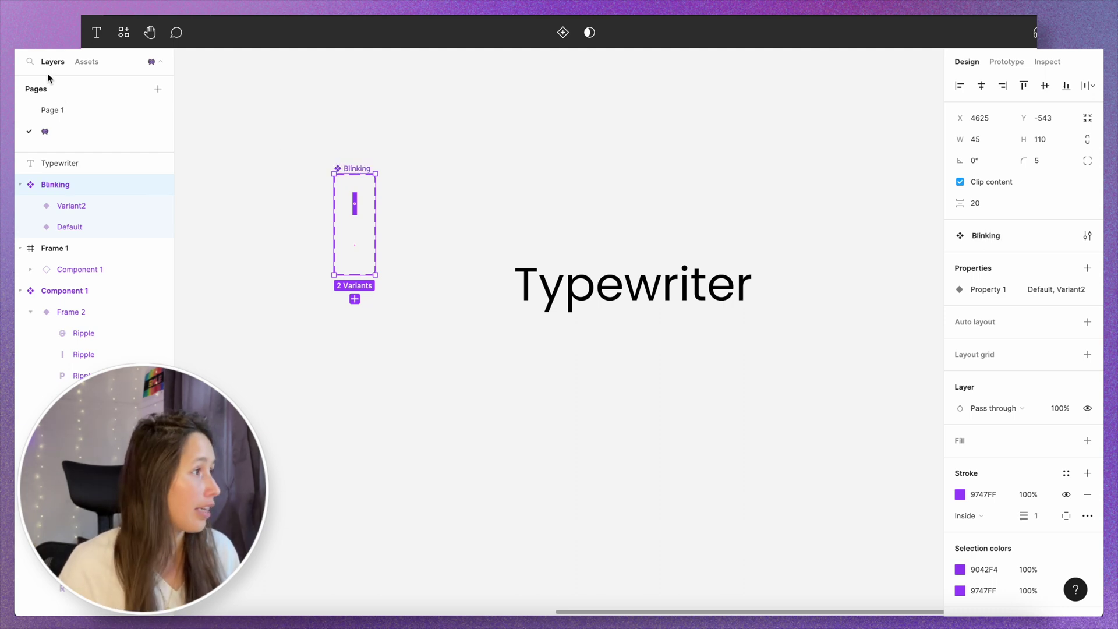
click(84, 62)
- Place a Blinking cursor instance right after the Typewriter text
drag(56, 218, 767, 305)
click(811, 243)
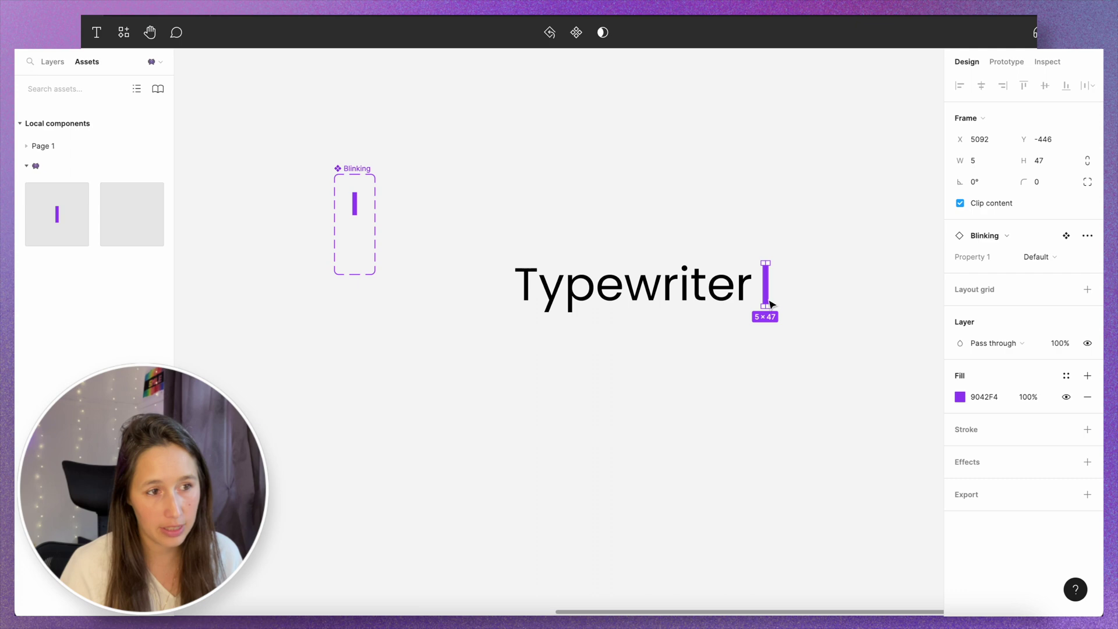
click(824, 288)
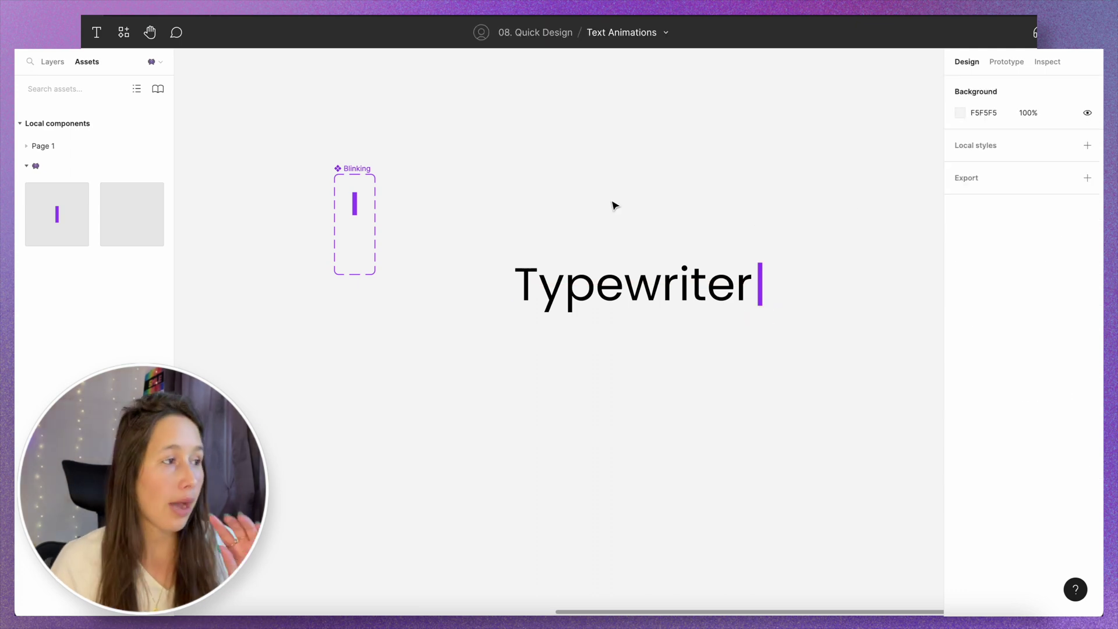
click(53, 62)
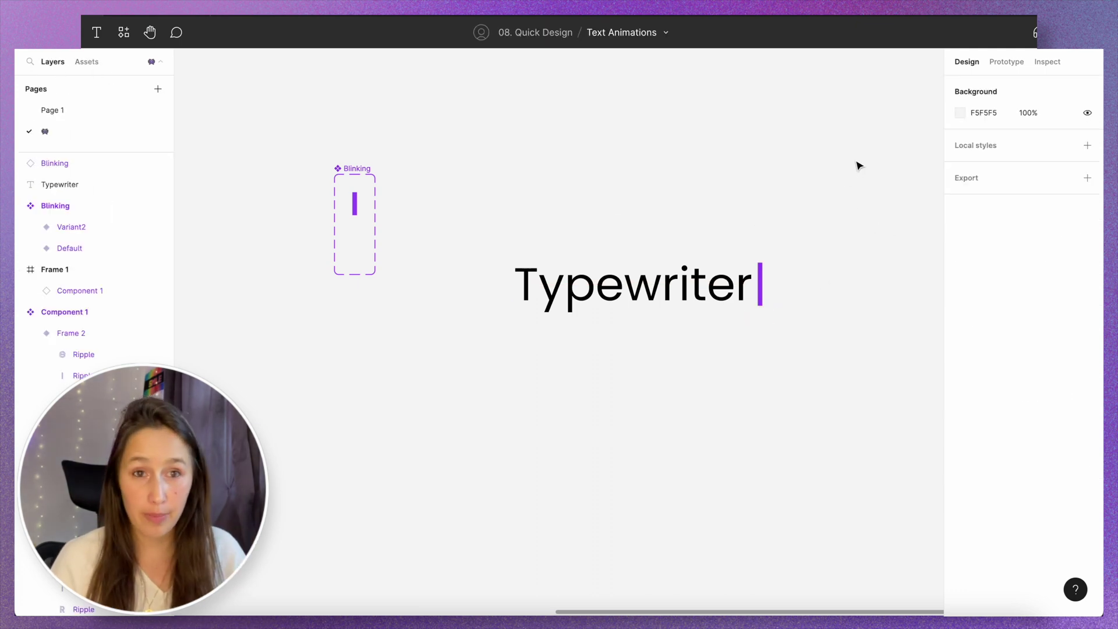
- Wrap the text and cursor in a frame and constrain the cursor to Right
drag(859, 166, 552, 337)
right_click(725, 281)
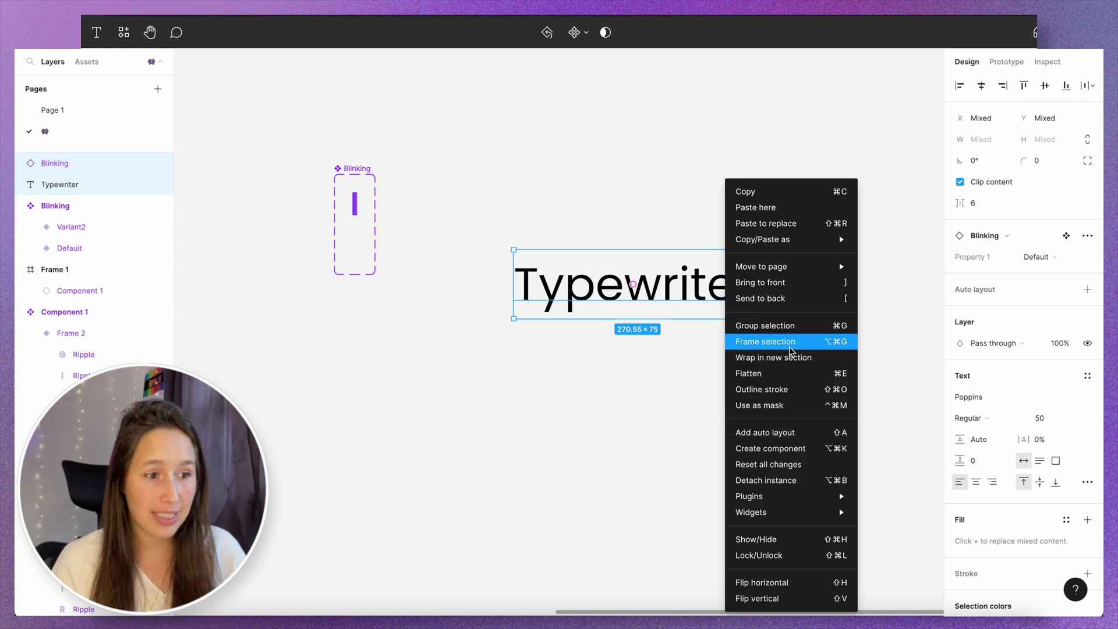
click(791, 347)
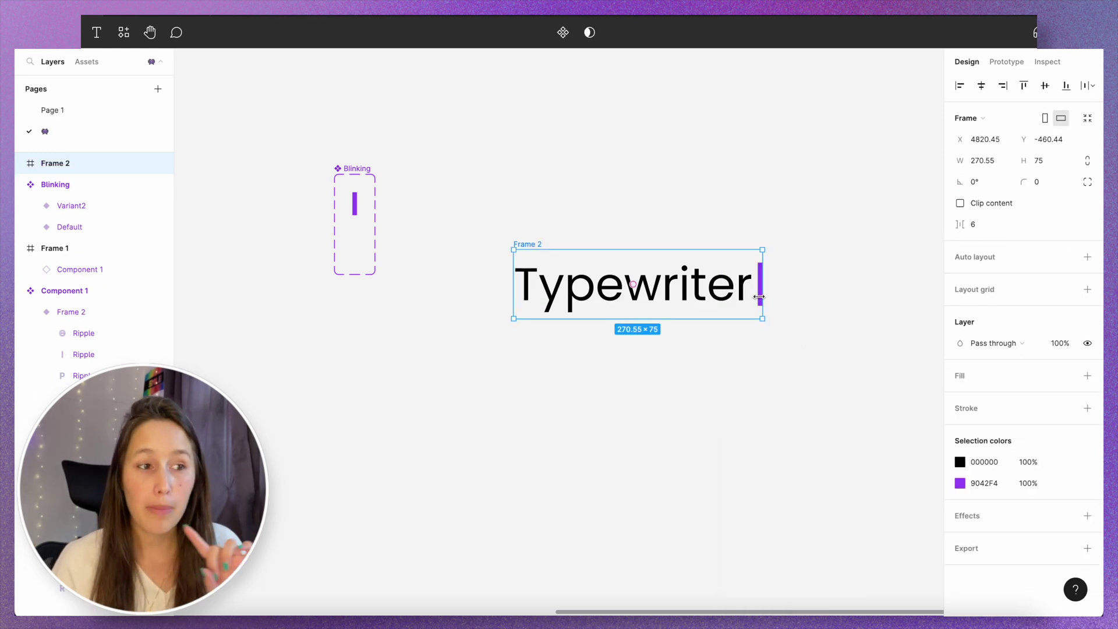
click(759, 297)
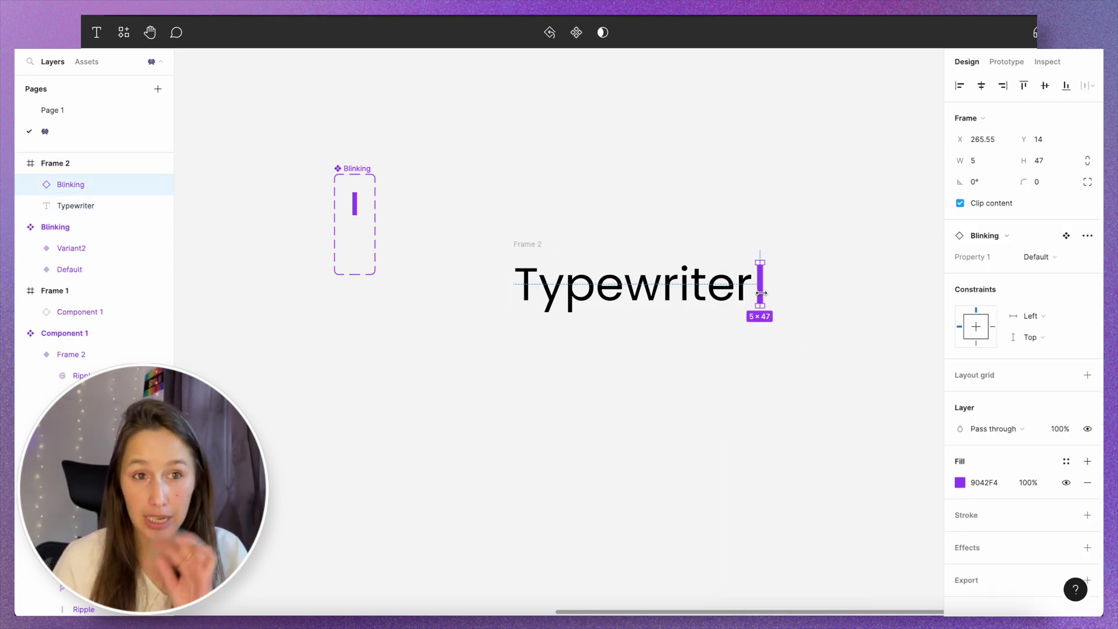
click(1002, 85)
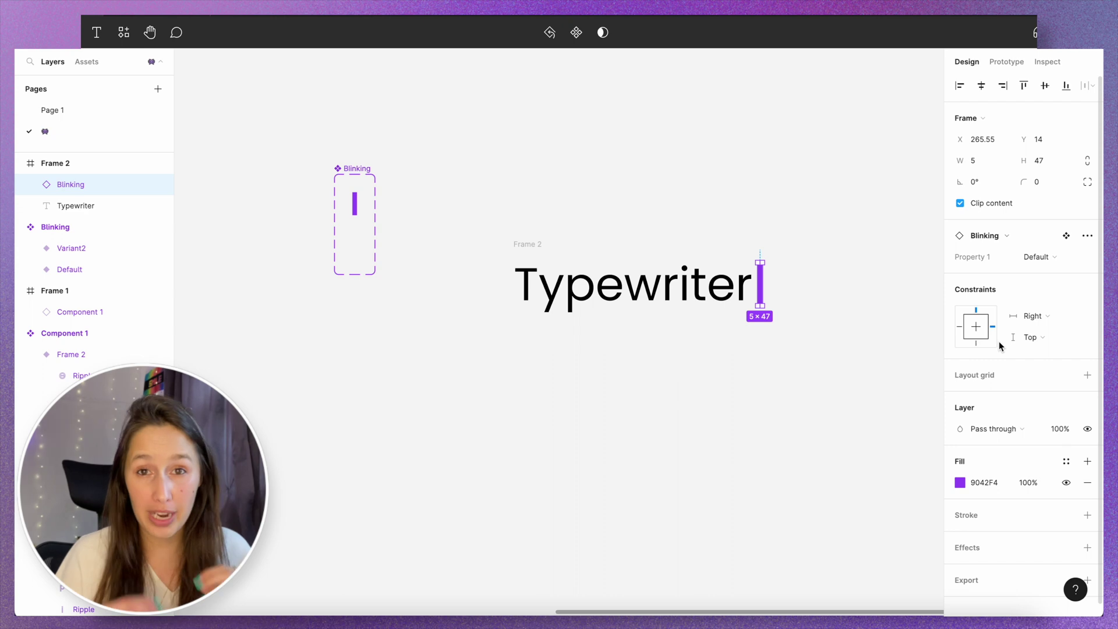
click(851, 271)
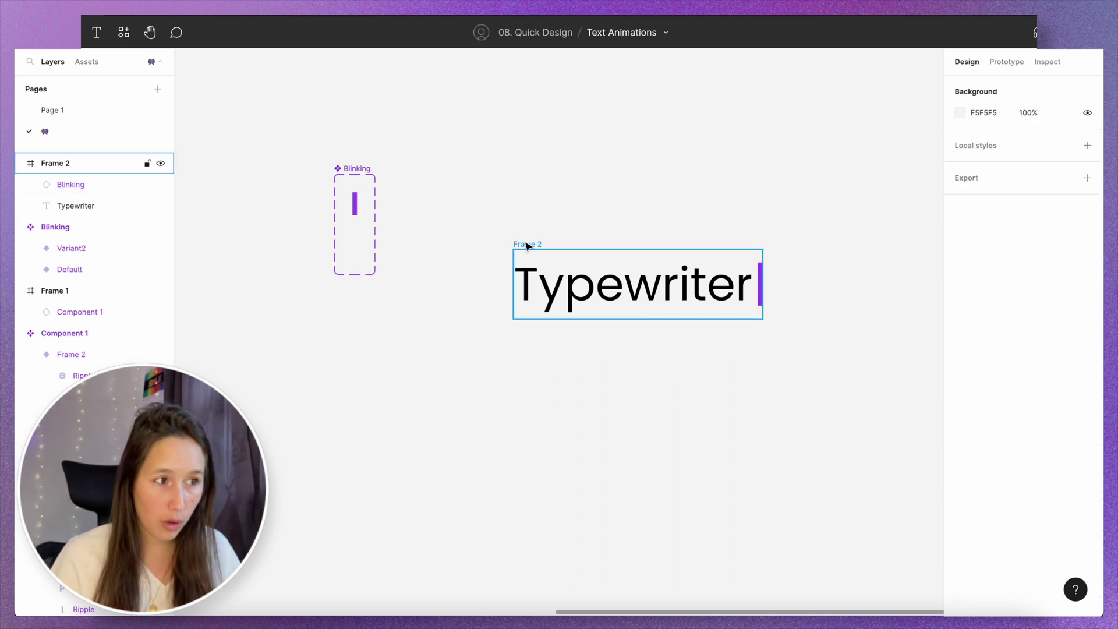
drag(527, 246, 527, 278)
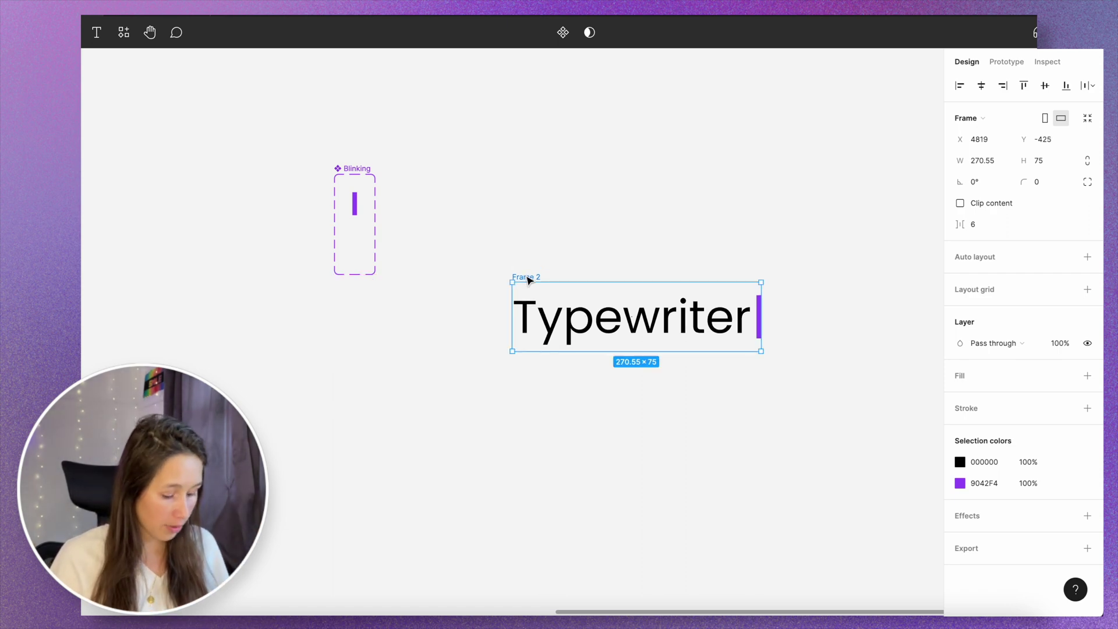
drag(530, 280, 530, 203)
drag(763, 214, 742, 215)
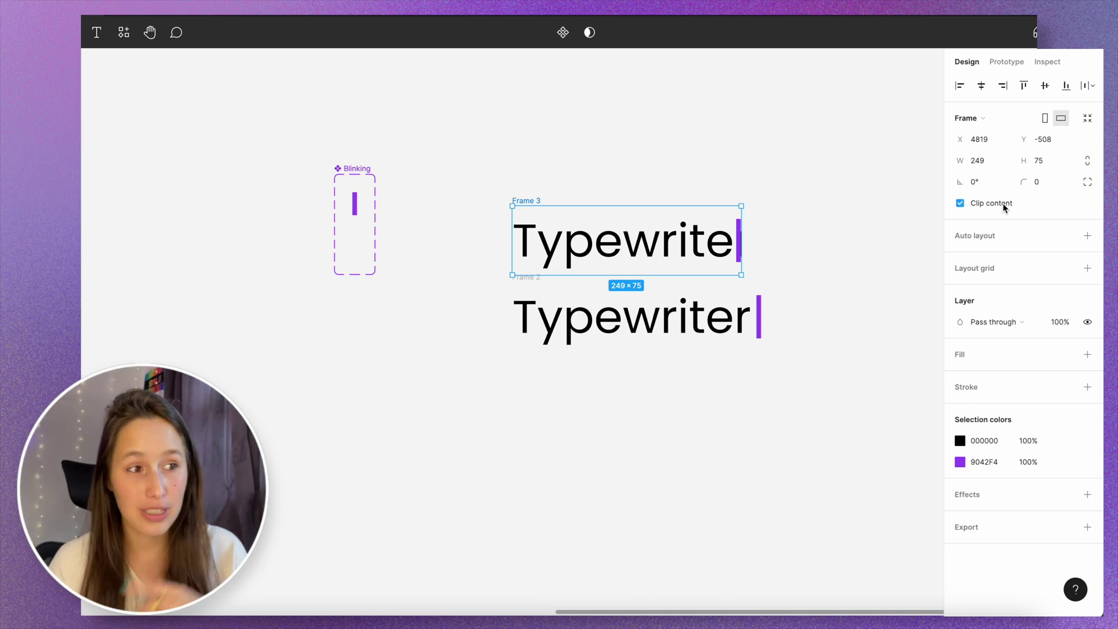
scroll(736, 230, up, 10)
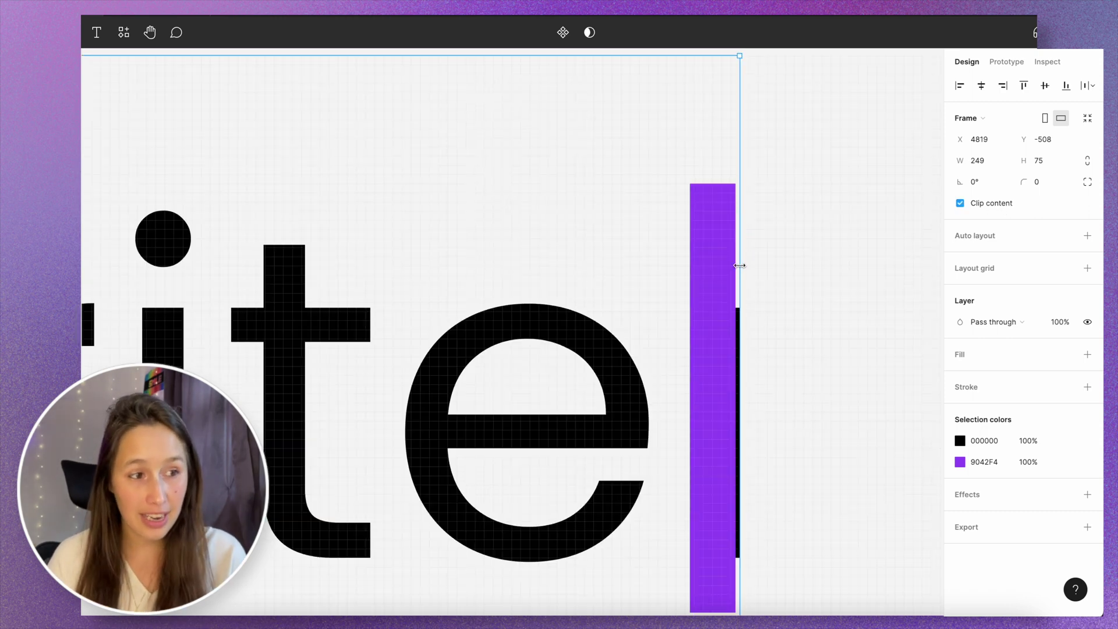
click(728, 271)
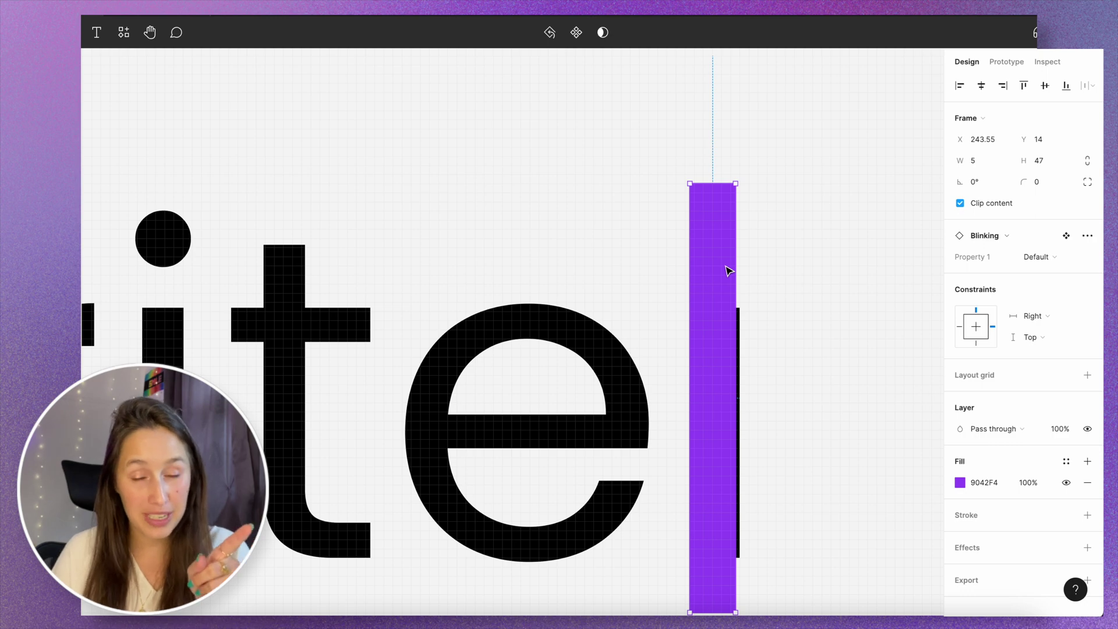
click(619, 196)
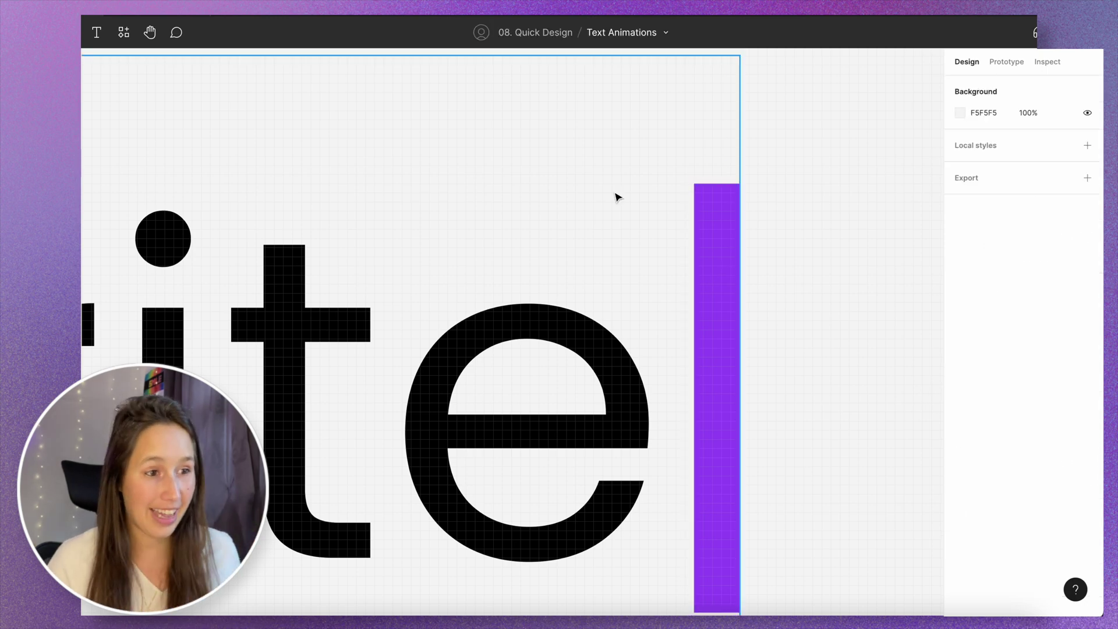
click(618, 197)
scroll(618, 197, down, 5)
click(889, 255)
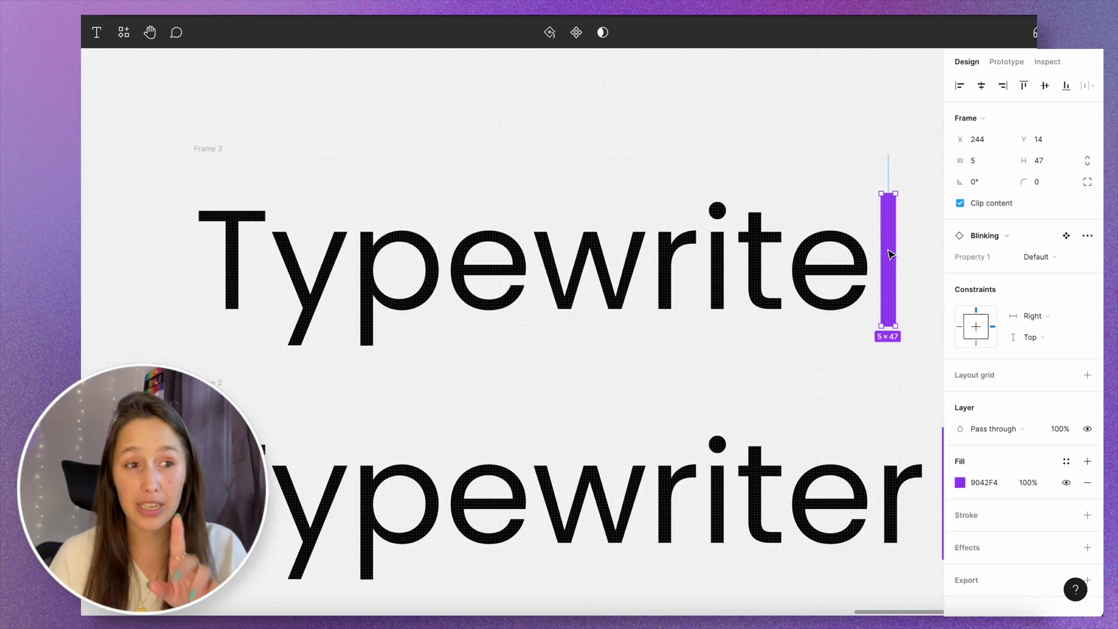
click(809, 180)
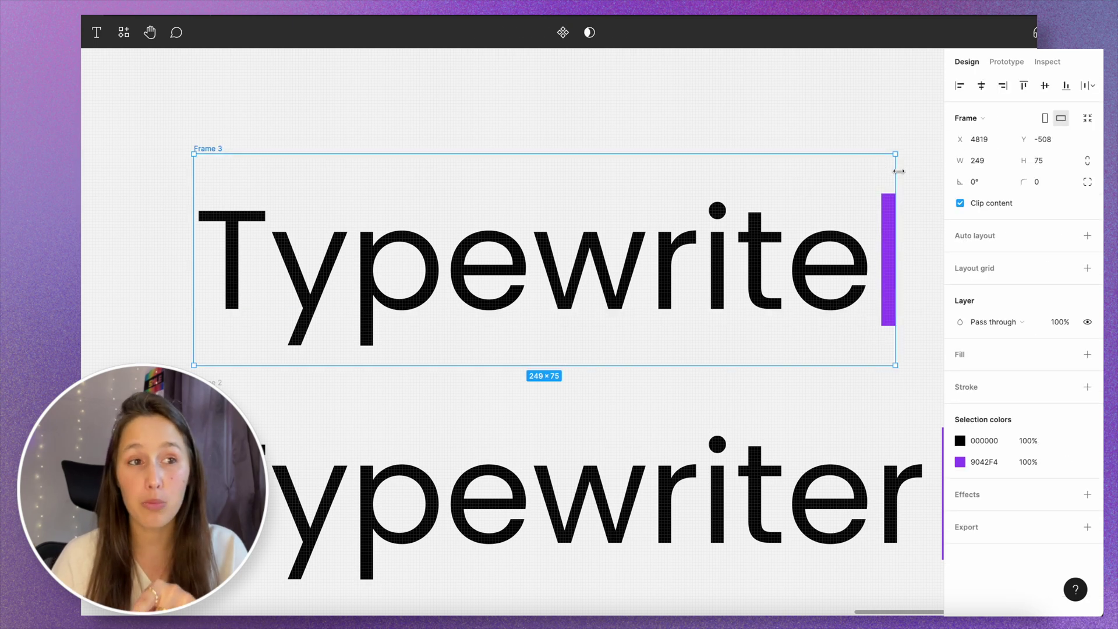
drag(899, 171, 833, 198)
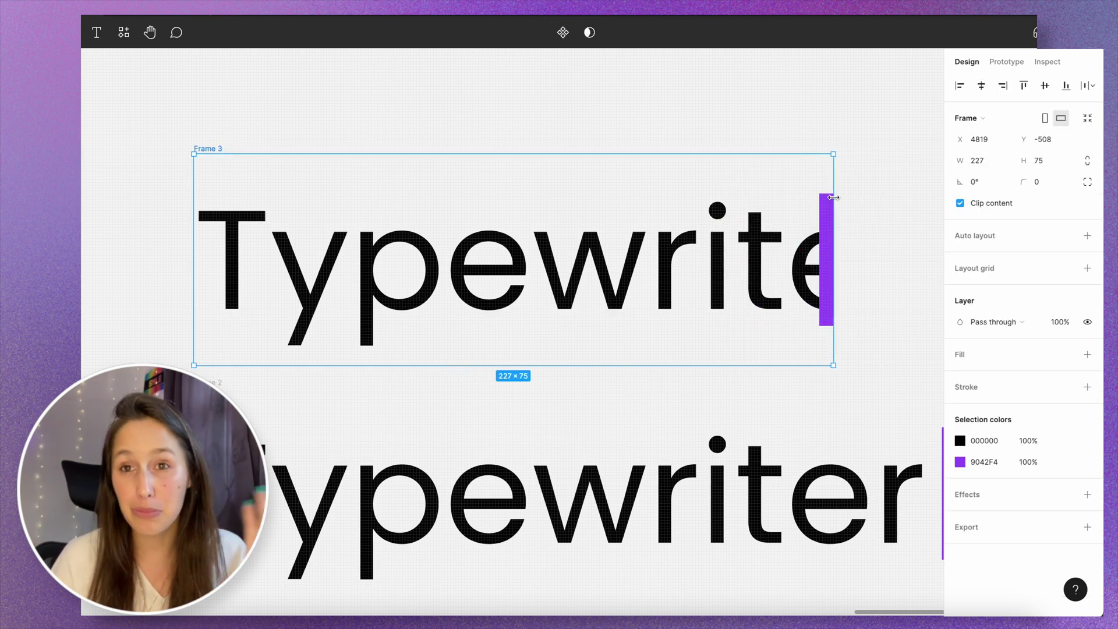
key(ctrl+z)
scroll(815, 181, down, 5)
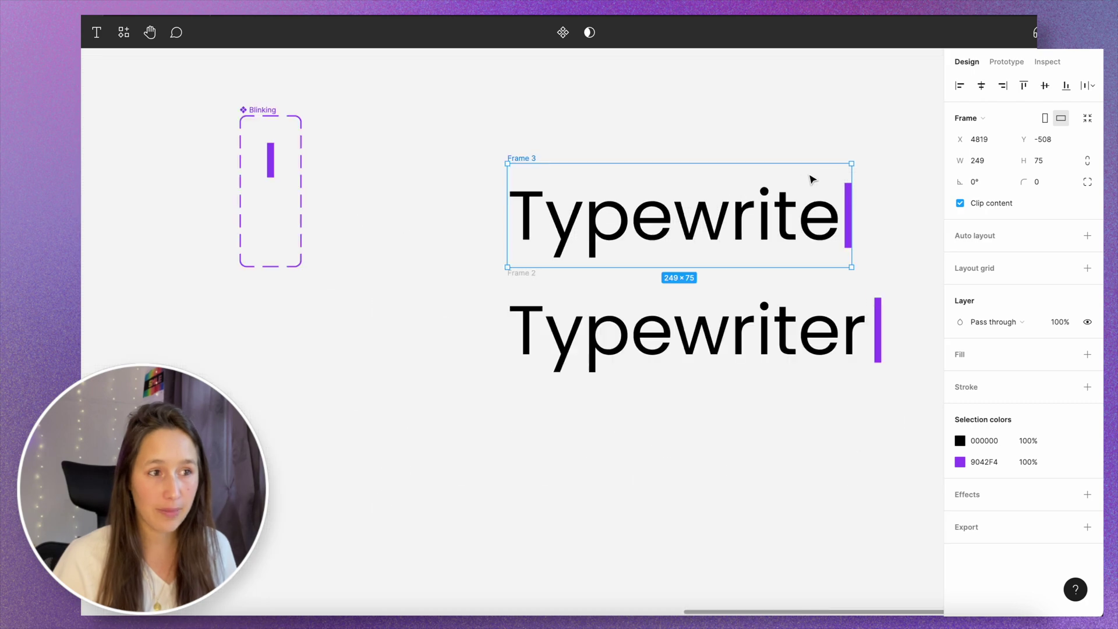
scroll(414, 327, up, 5)
scroll(415, 326, right, 3)
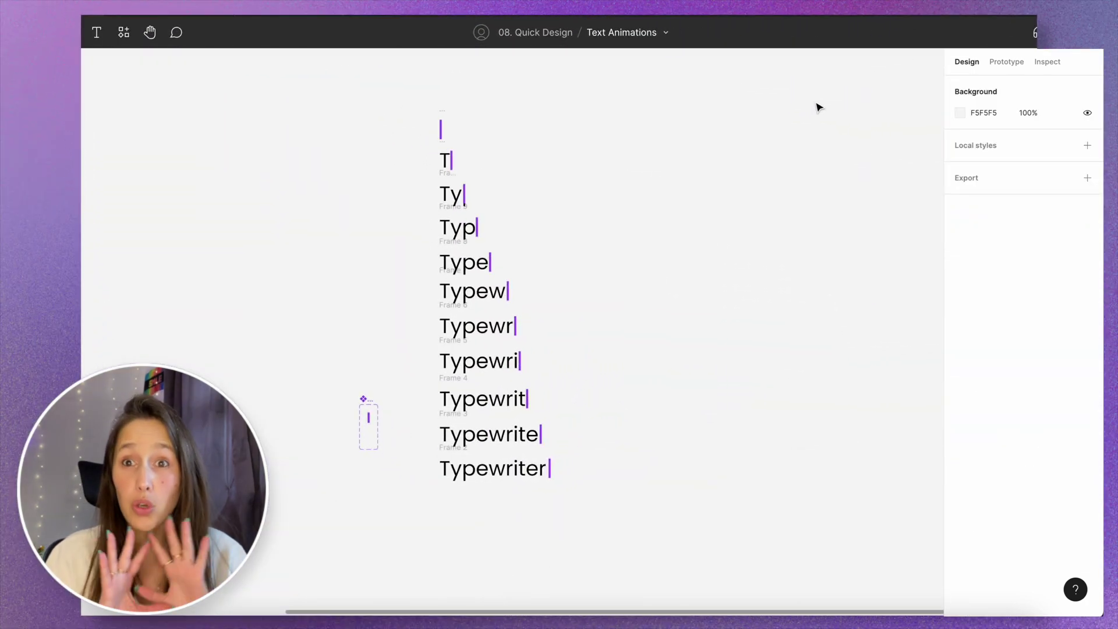
scroll(457, 207, up, 5)
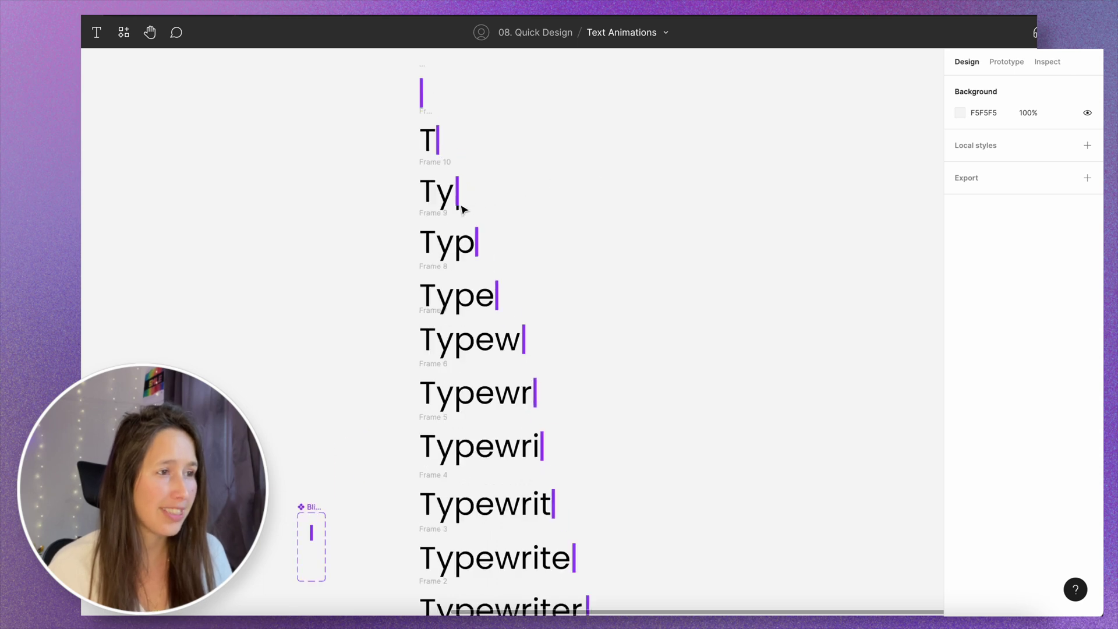
scroll(444, 213, up, 3)
click(463, 208)
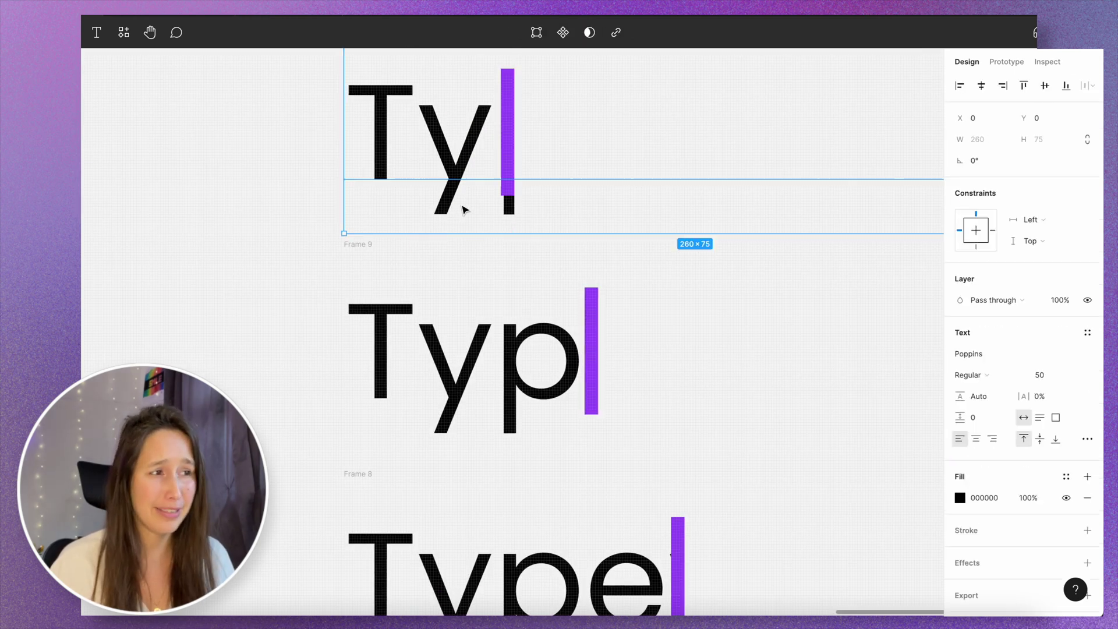
double_click(466, 200)
key(Escape)
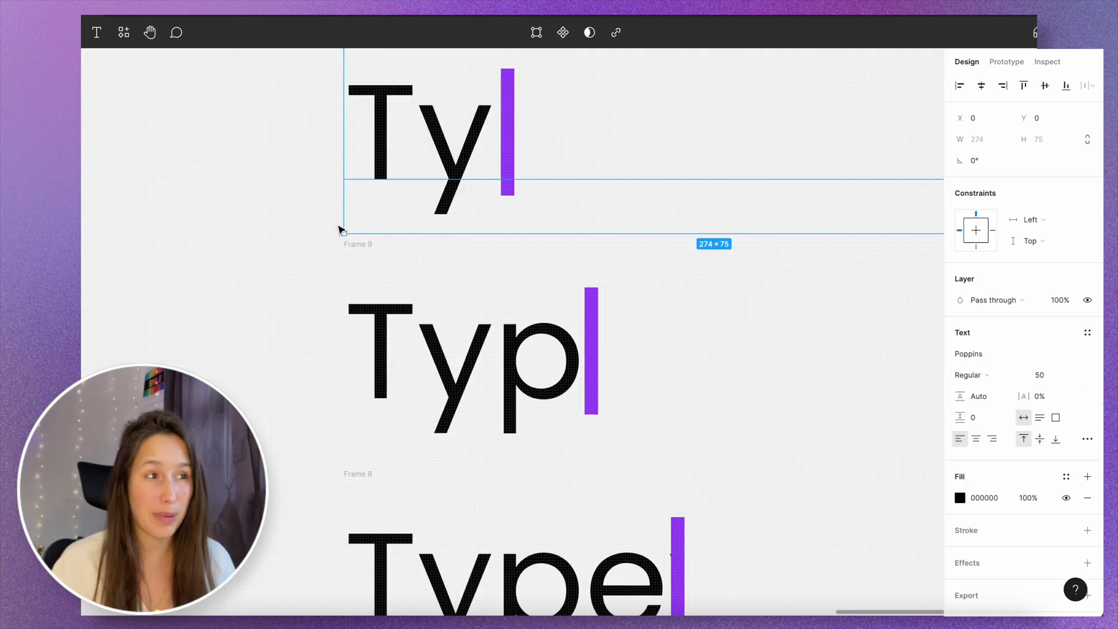
click(317, 255)
scroll(318, 254, down, 10)
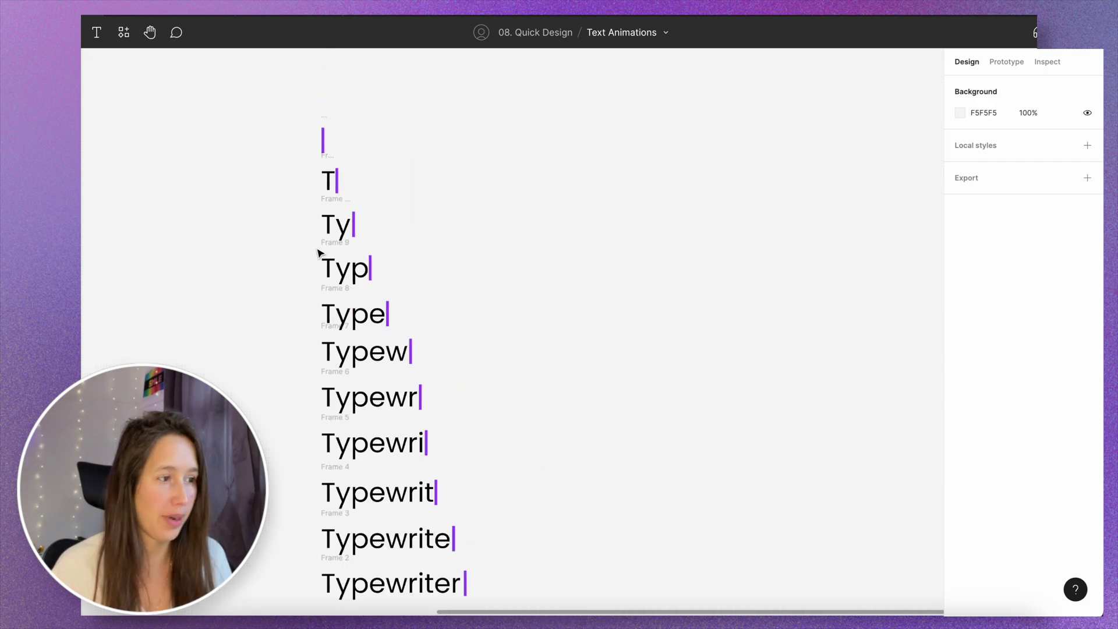
- Combine all eleven Typewriter frames into one component set, Component 2
scroll(407, 274, down, 1)
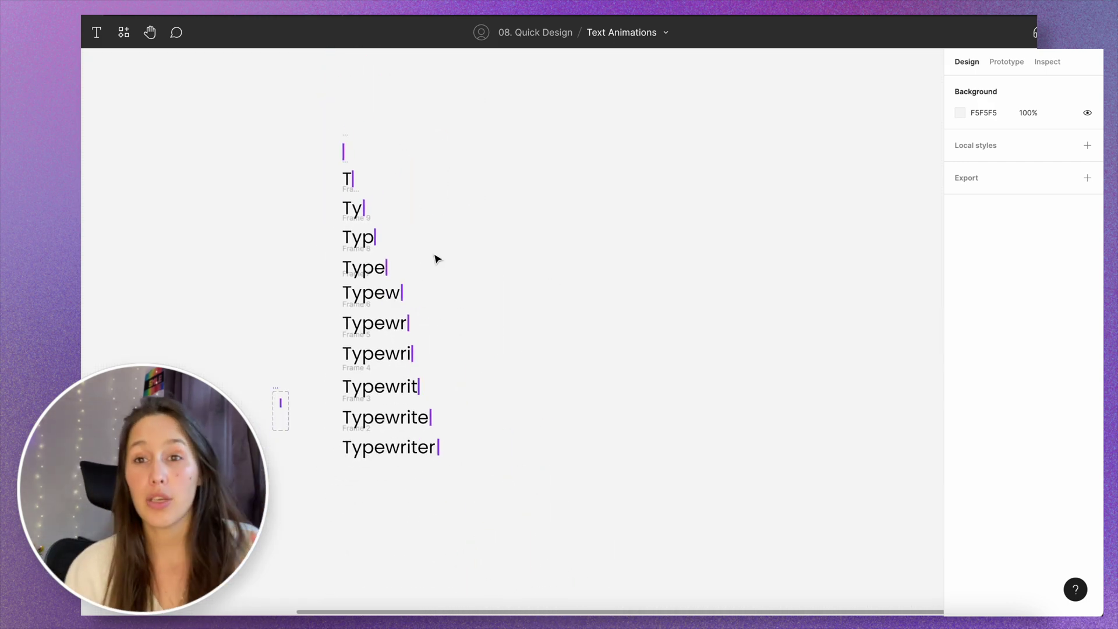
key(alt+1)
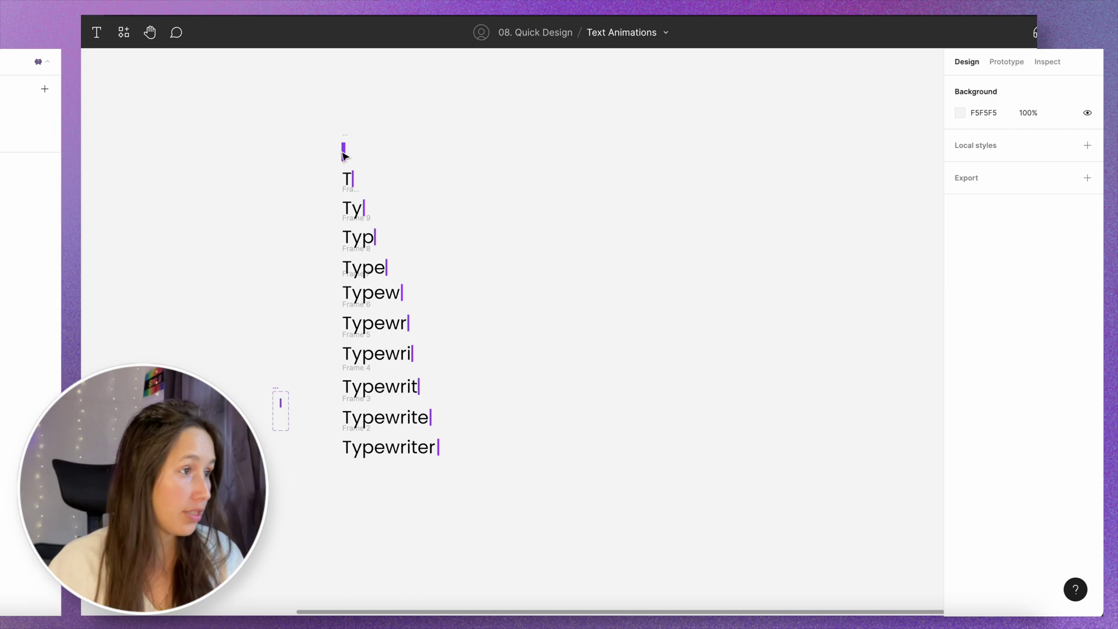
drag(328, 132, 463, 466)
click(555, 33)
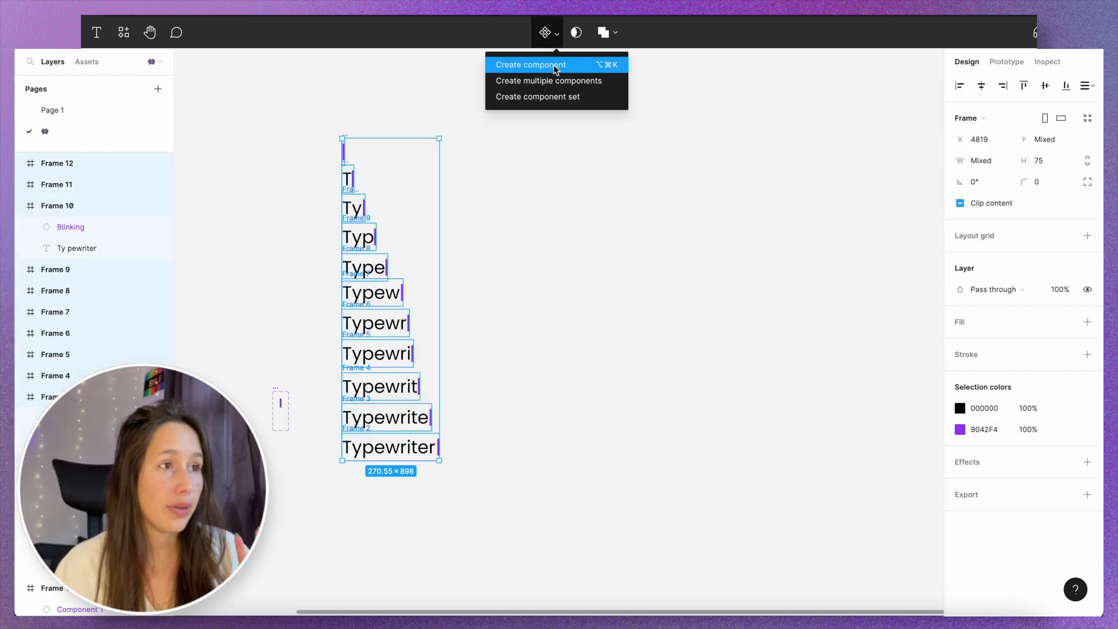
click(563, 95)
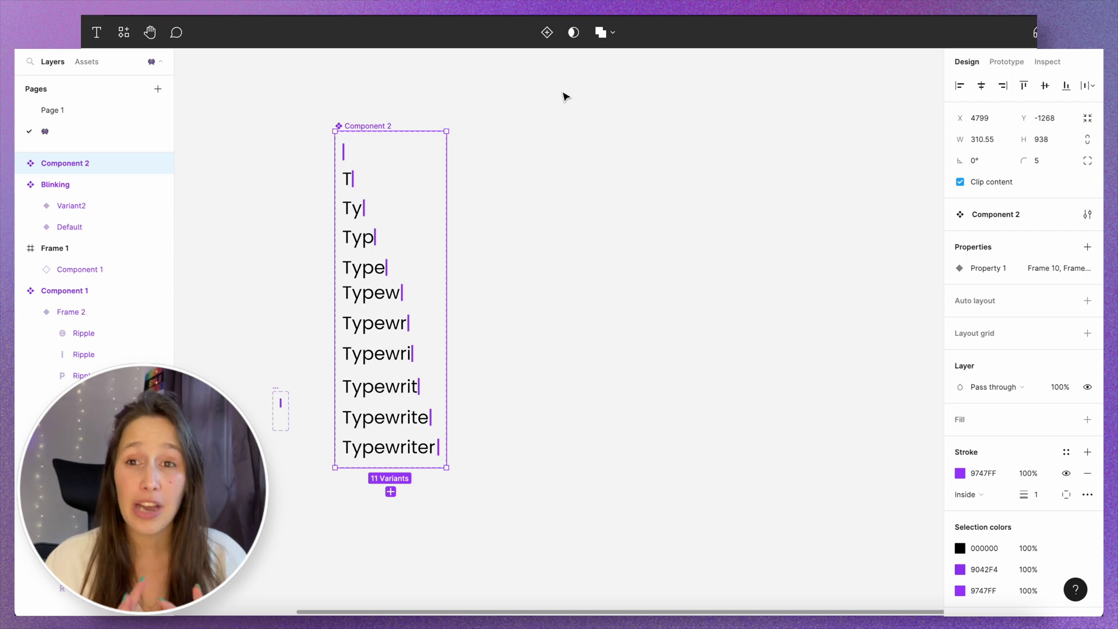
scroll(350, 160, up, 5)
- Connect Frame 12 to Frame 11 with an After delay trigger of 300ms
click(363, 156)
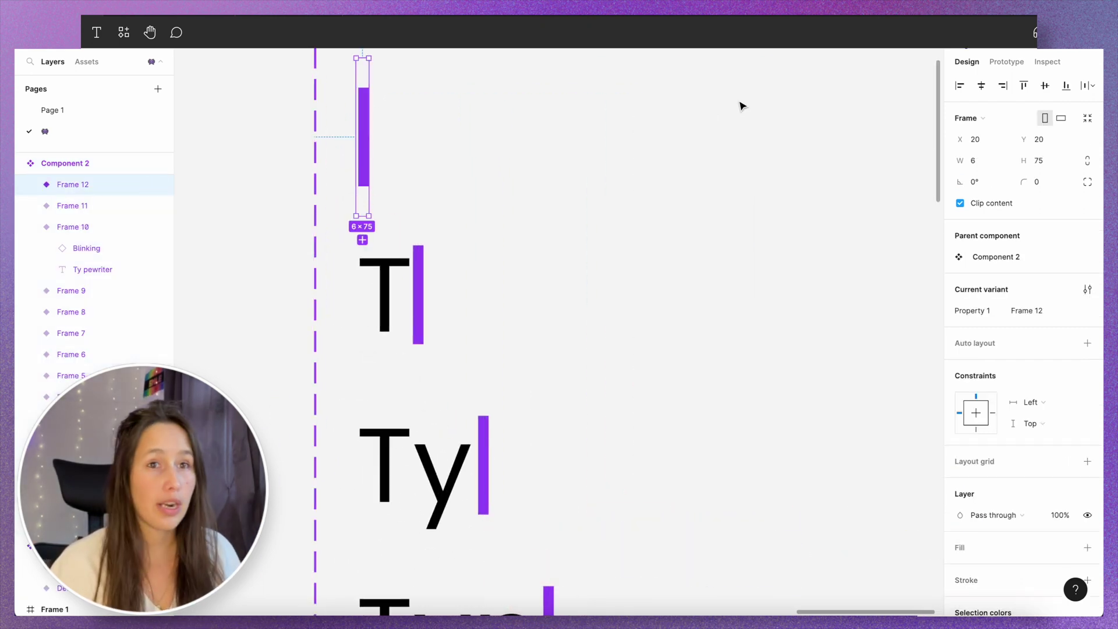
click(1006, 61)
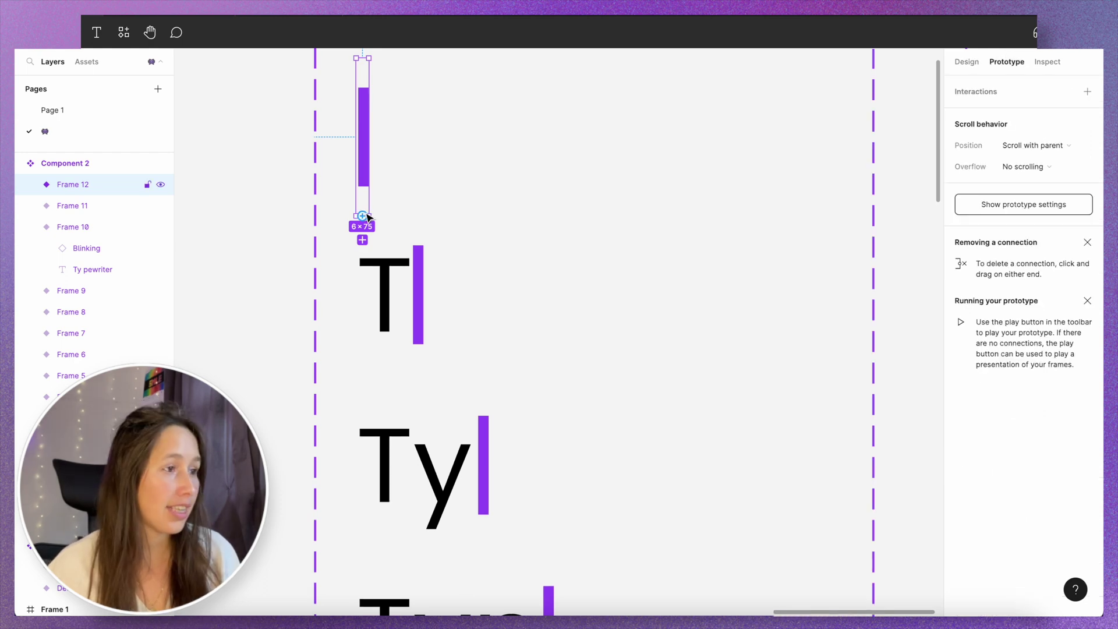
drag(367, 218, 397, 240)
click(827, 145)
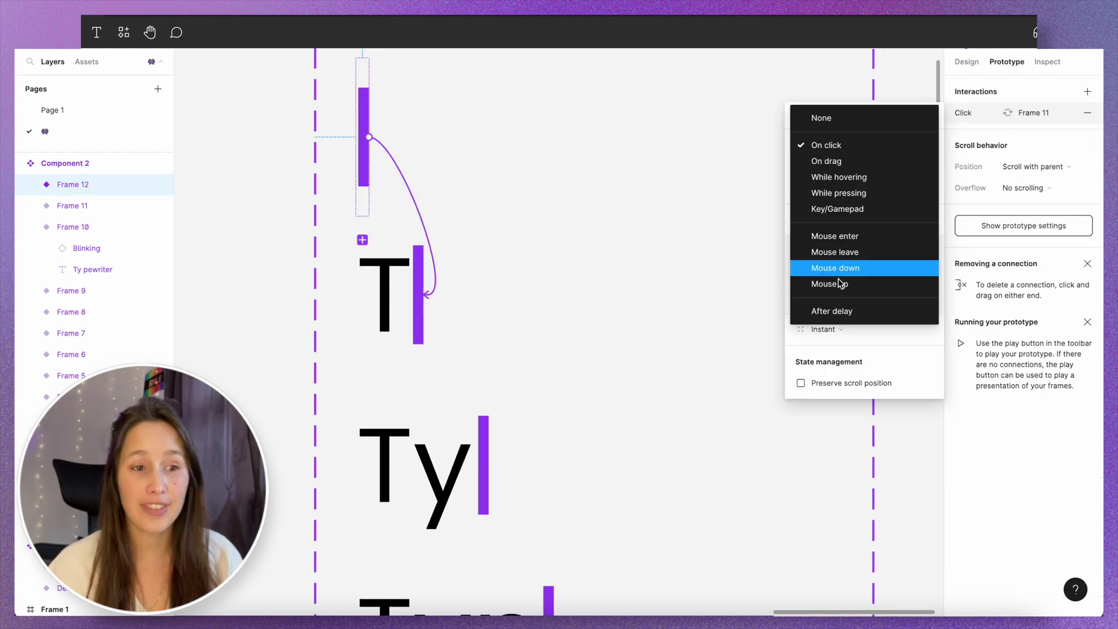
click(845, 310)
click(897, 145)
text(300)
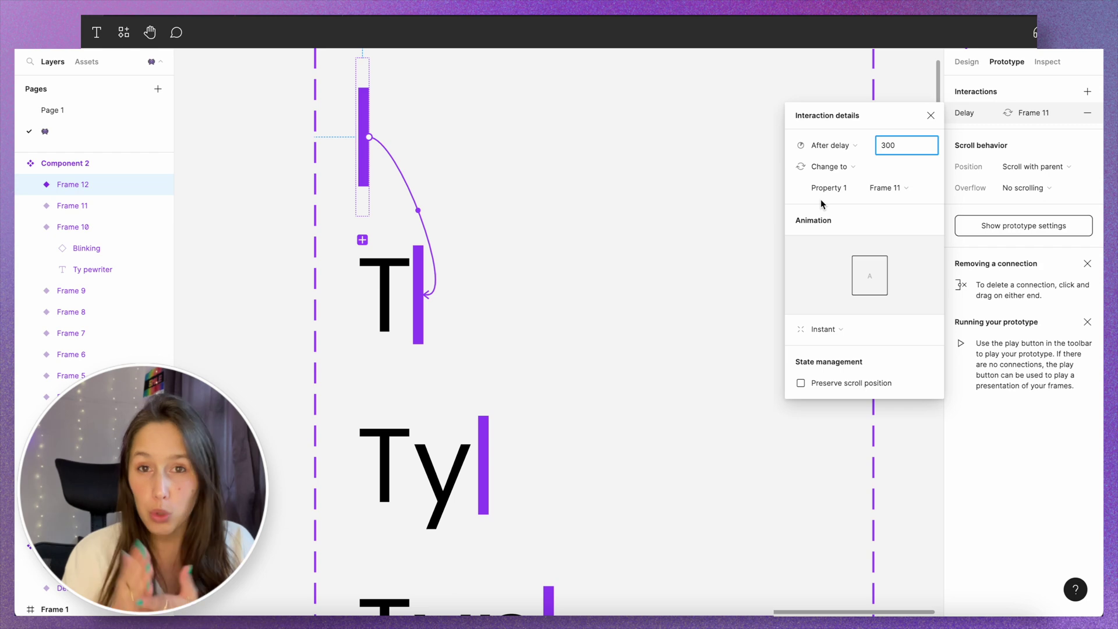
- Reopen the connection's interaction details and select its Delay interaction
click(736, 181)
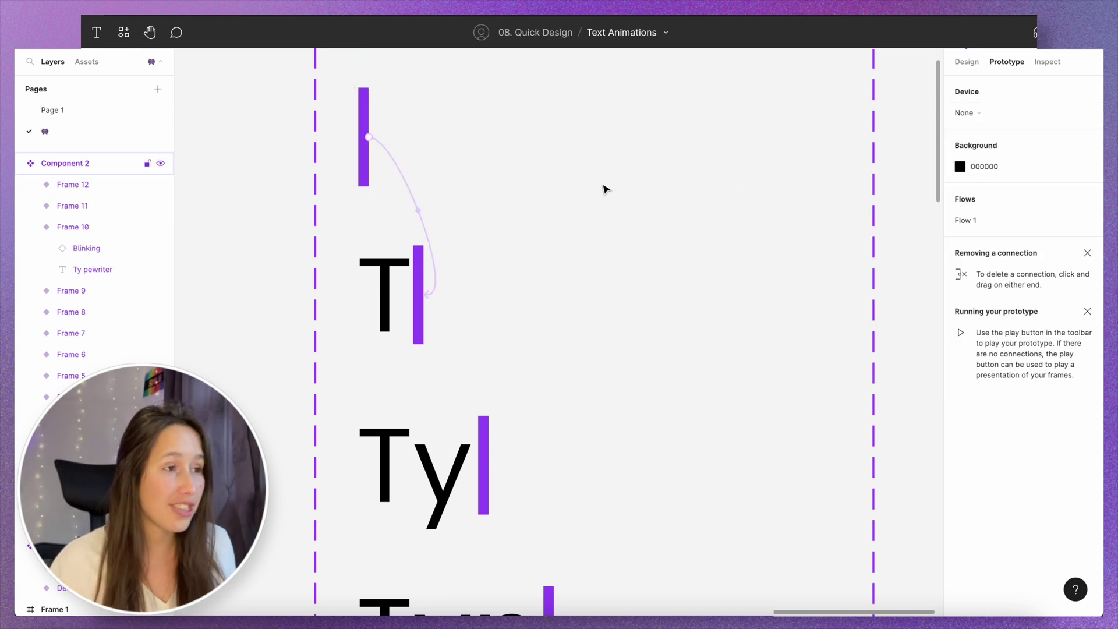
ctrl+scroll(604, 187, down, 3)
click(517, 204)
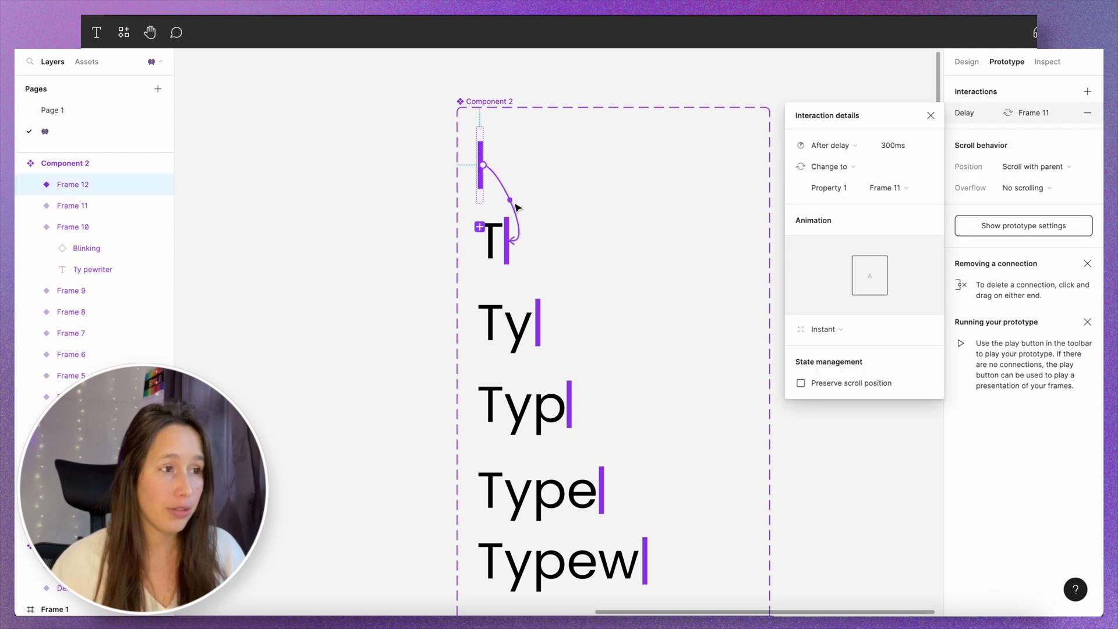
click(954, 113)
click(950, 118)
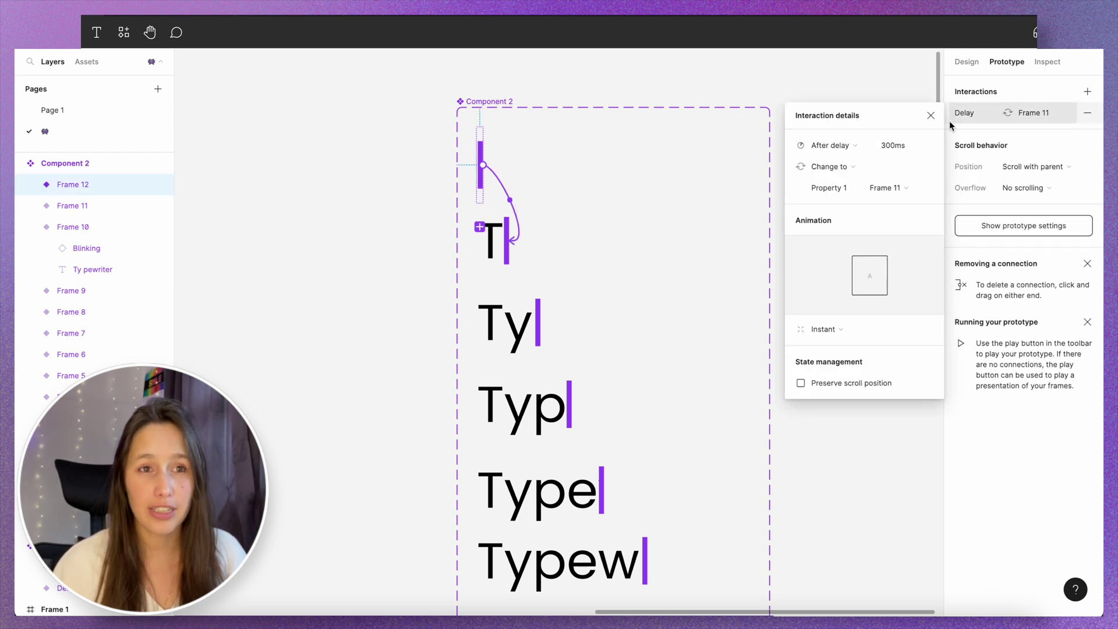
click(948, 121)
click(949, 121)
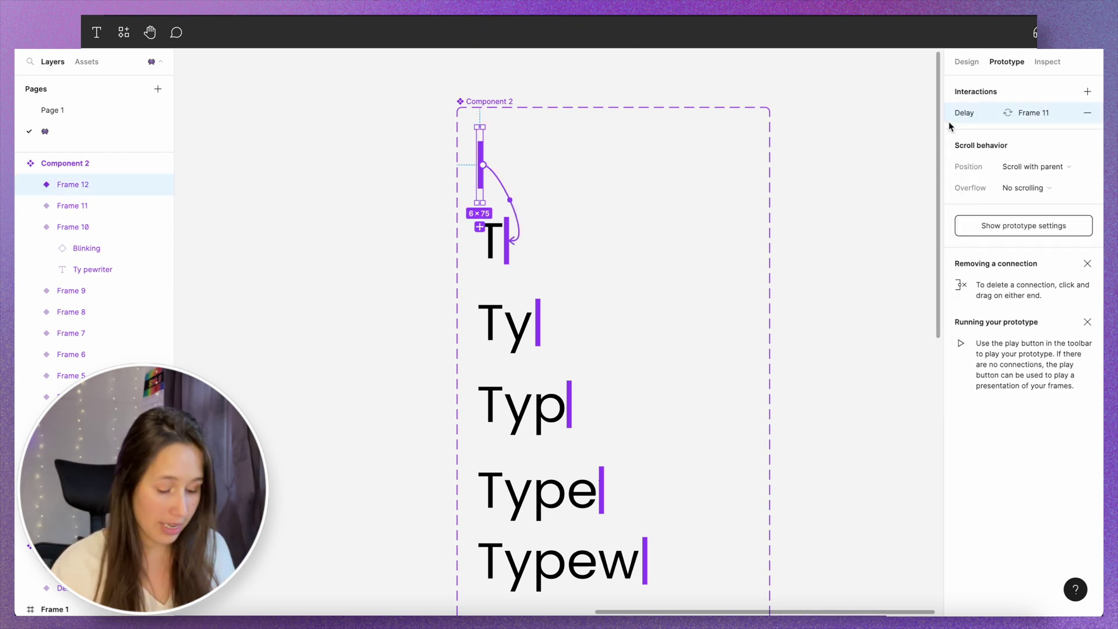
- Copy the Delay interaction and paste it onto Frames 11 through 3
key(super+c)
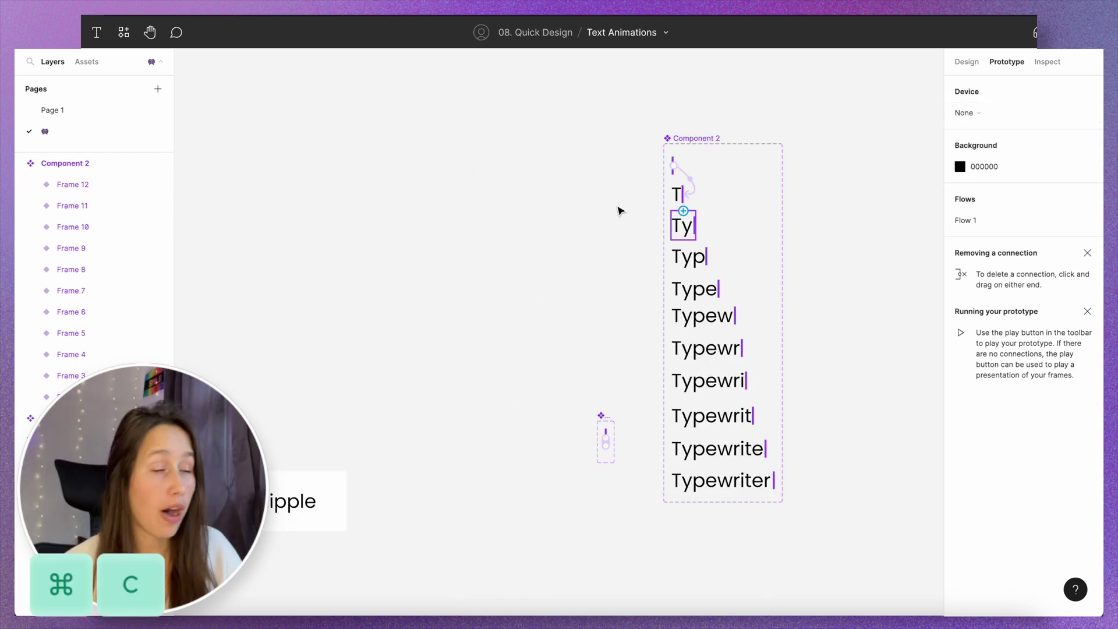
click(128, 205)
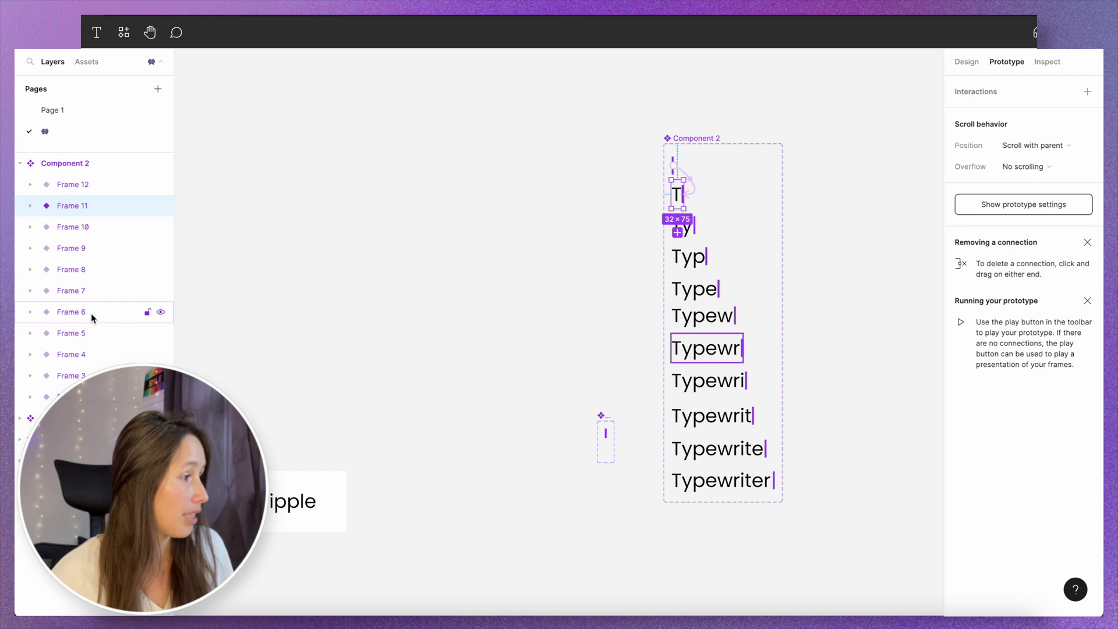
shift+click(95, 370)
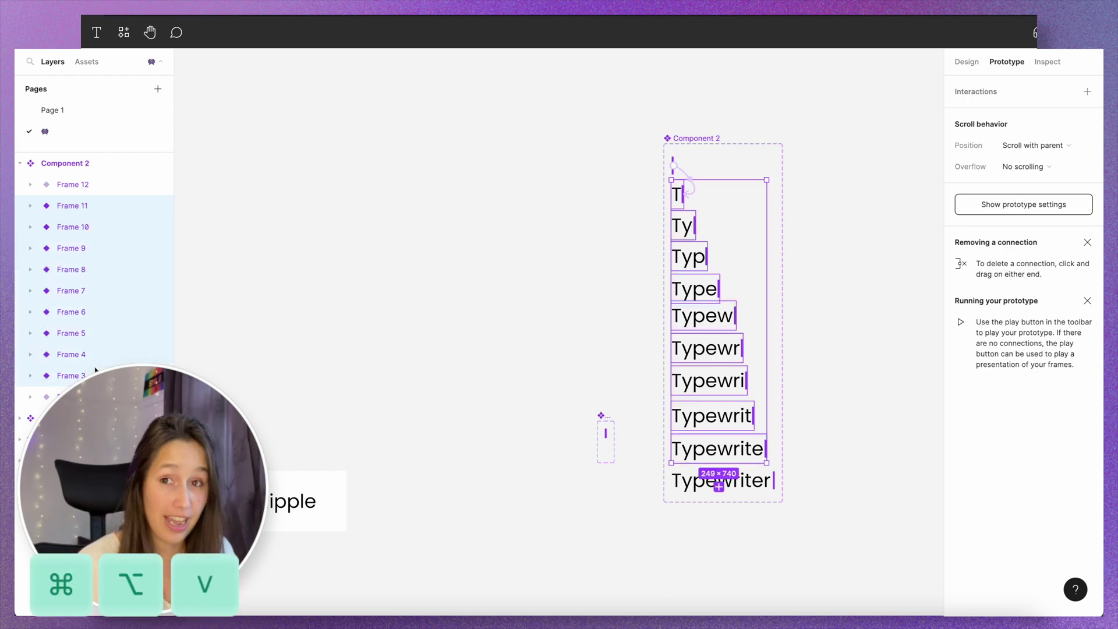
key(super+alt+v)
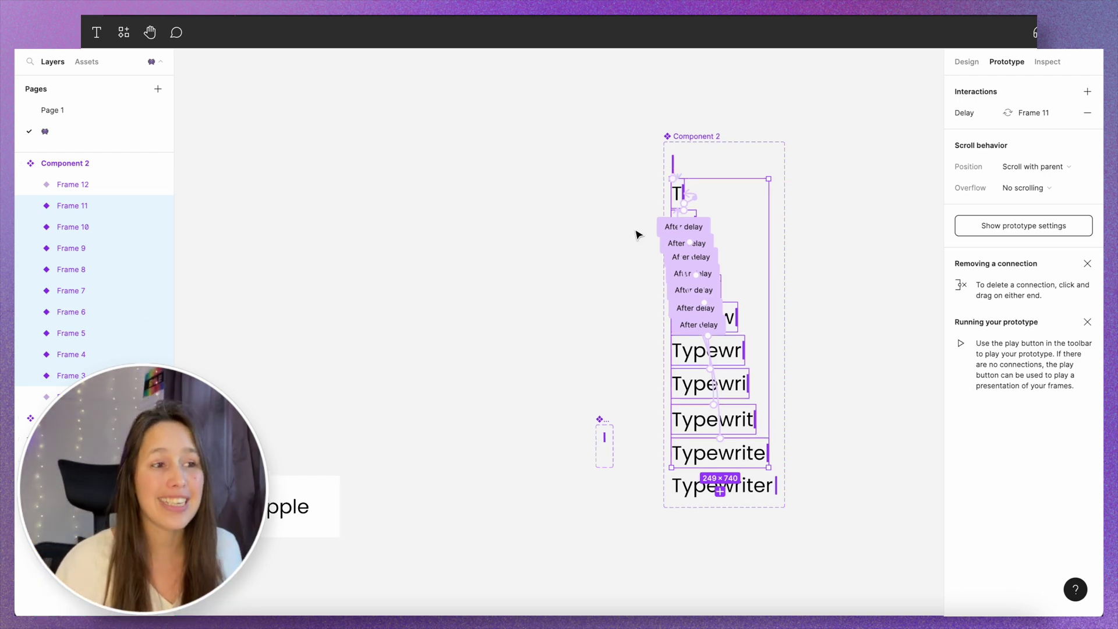
scroll(697, 180, up, 10)
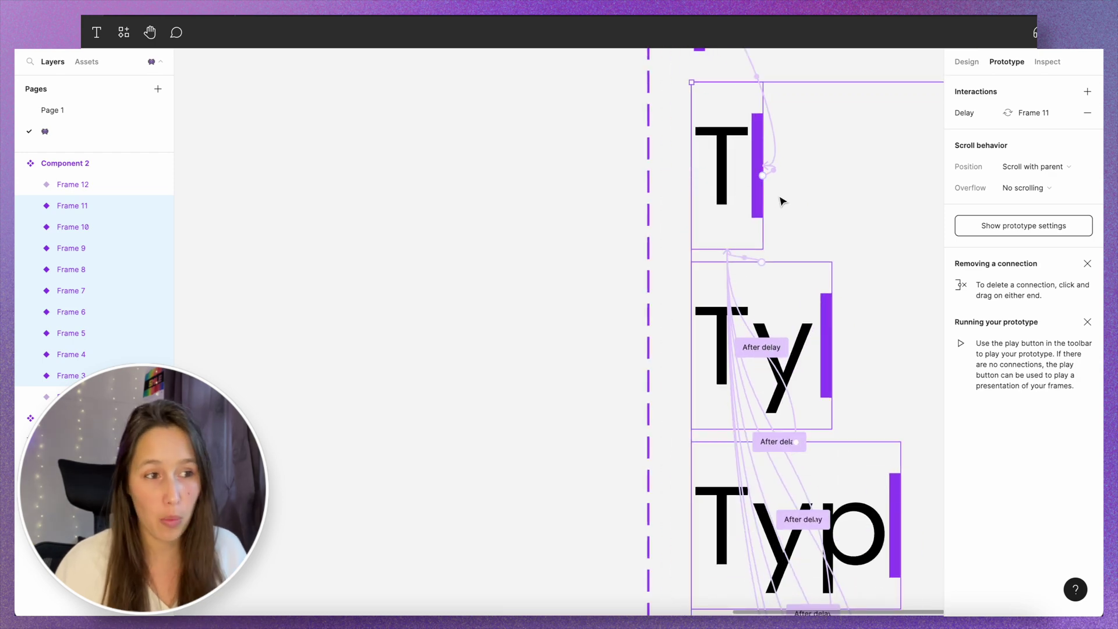
- Retarget Frame 10's After delay interaction to Frame 9
scroll(794, 207, right, 4)
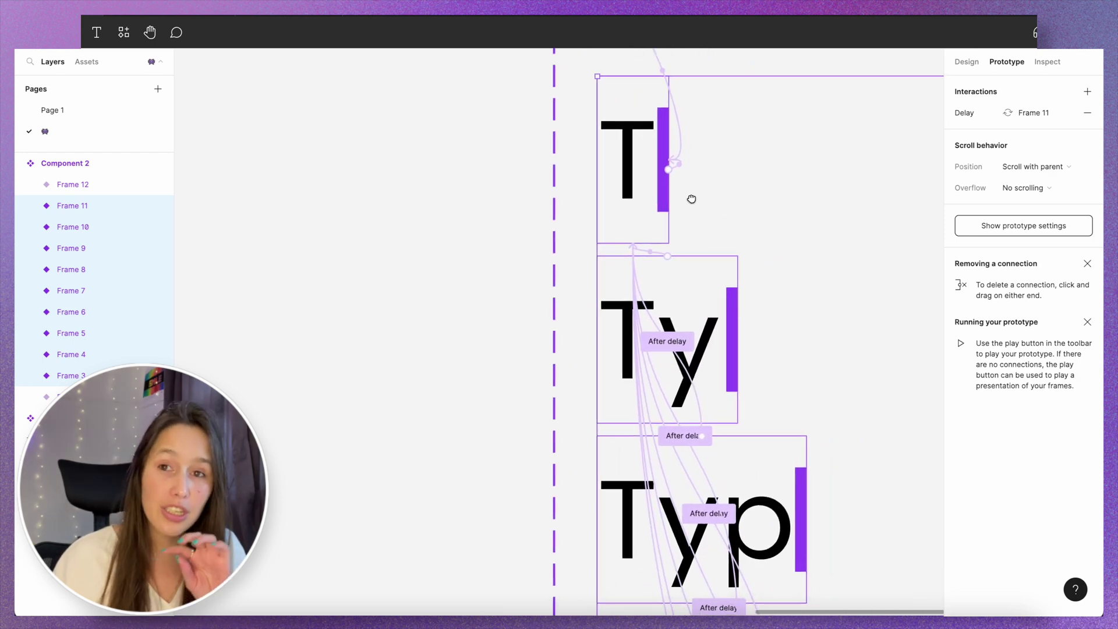
click(687, 279)
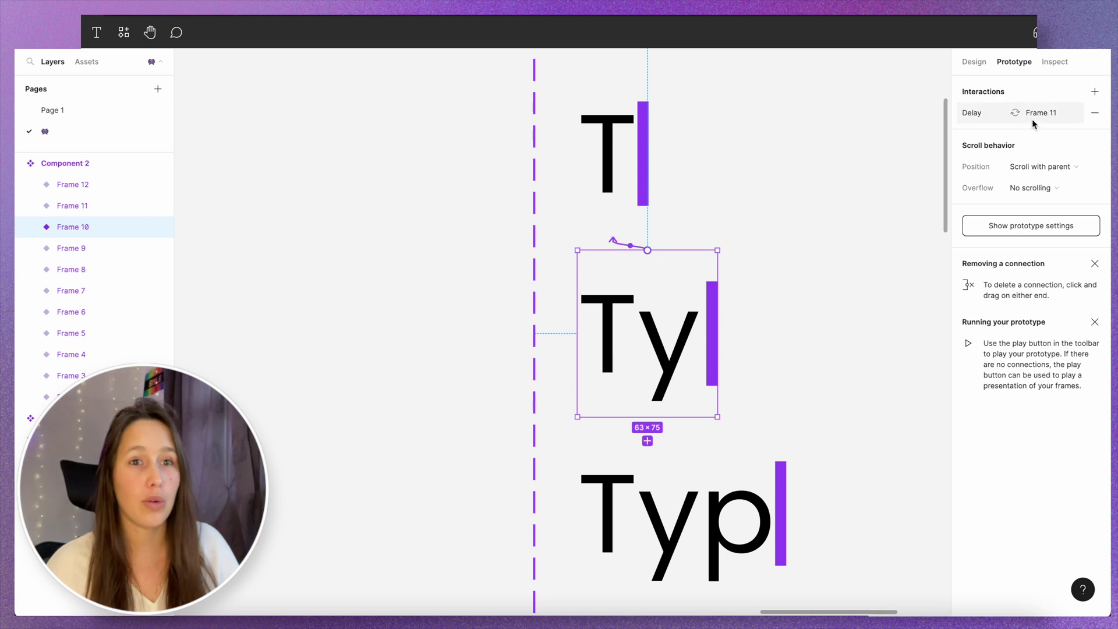
click(1048, 114)
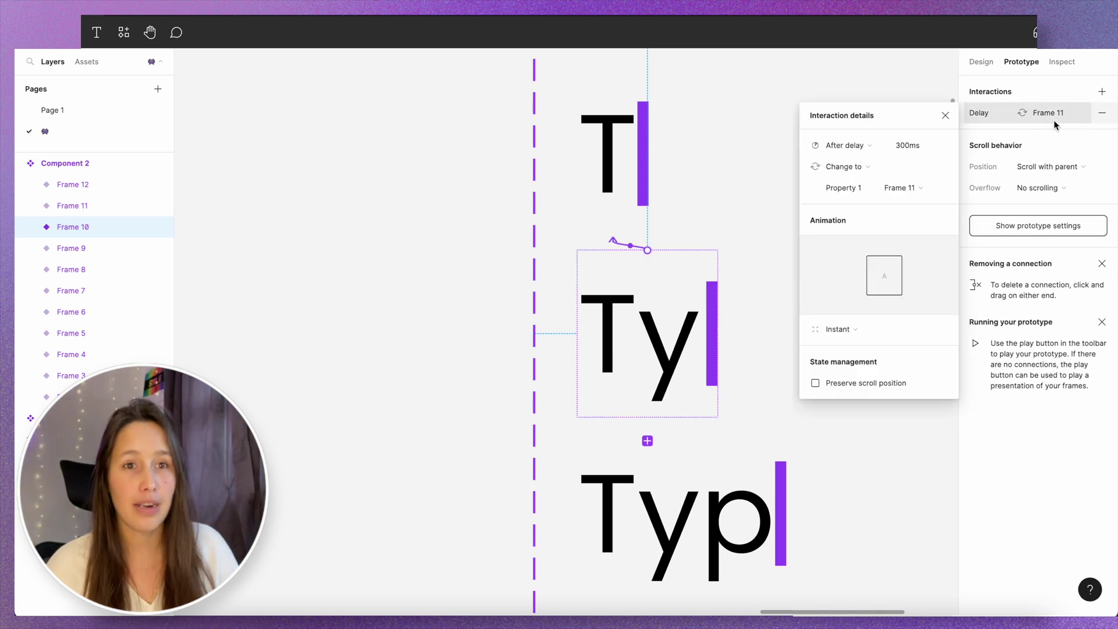
click(912, 187)
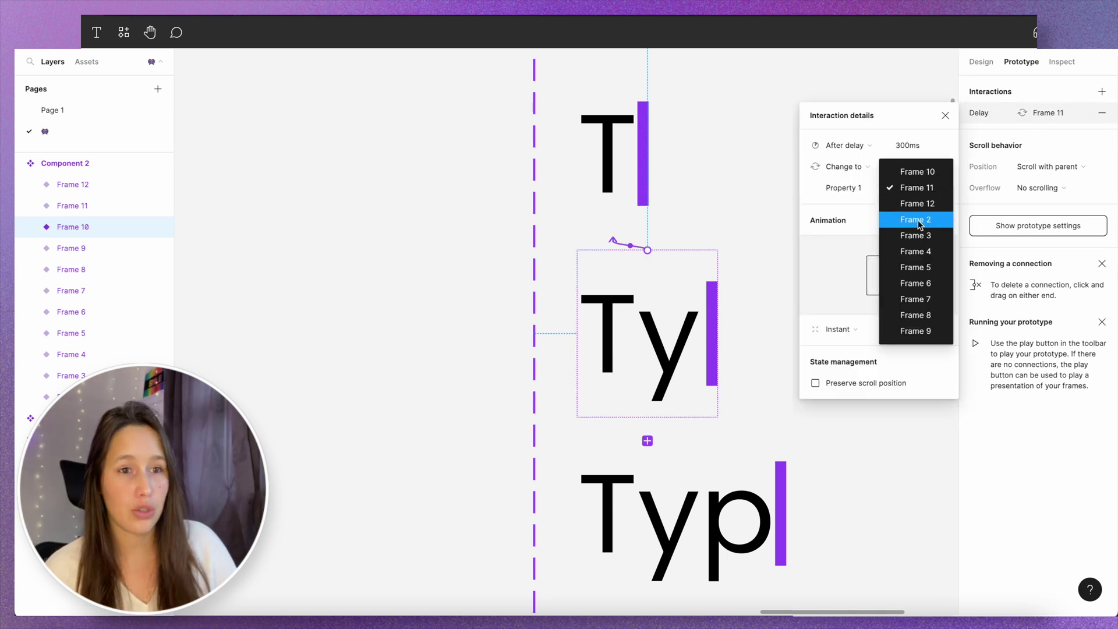
click(916, 331)
- Retarget Frame 9's After delay interaction to Frame 8
scroll(797, 373, down, 3)
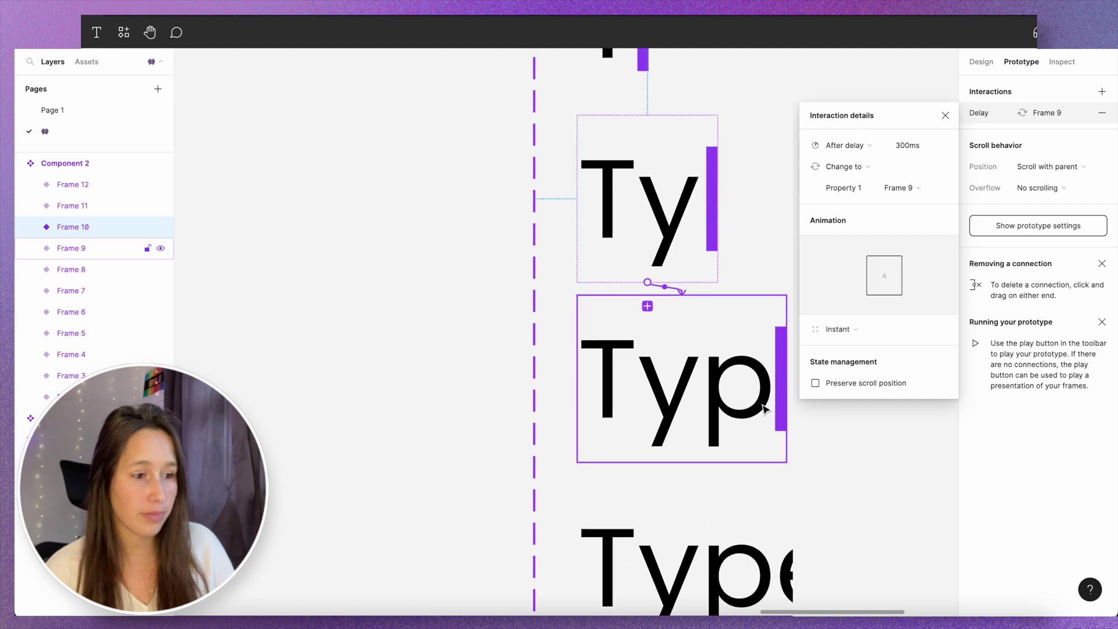
click(780, 378)
click(1051, 115)
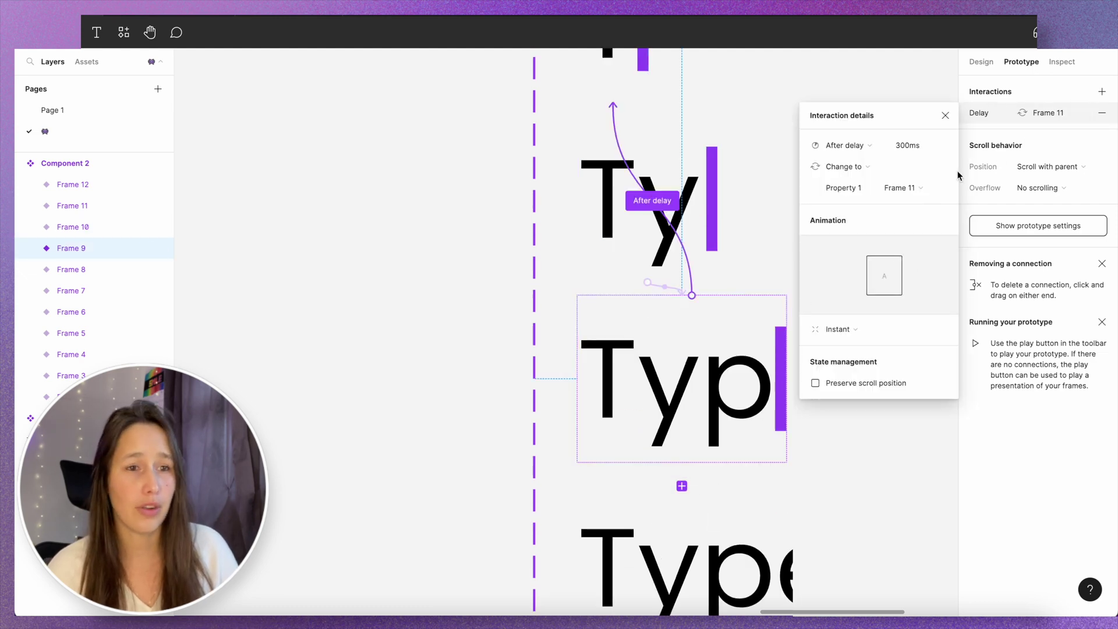
click(932, 190)
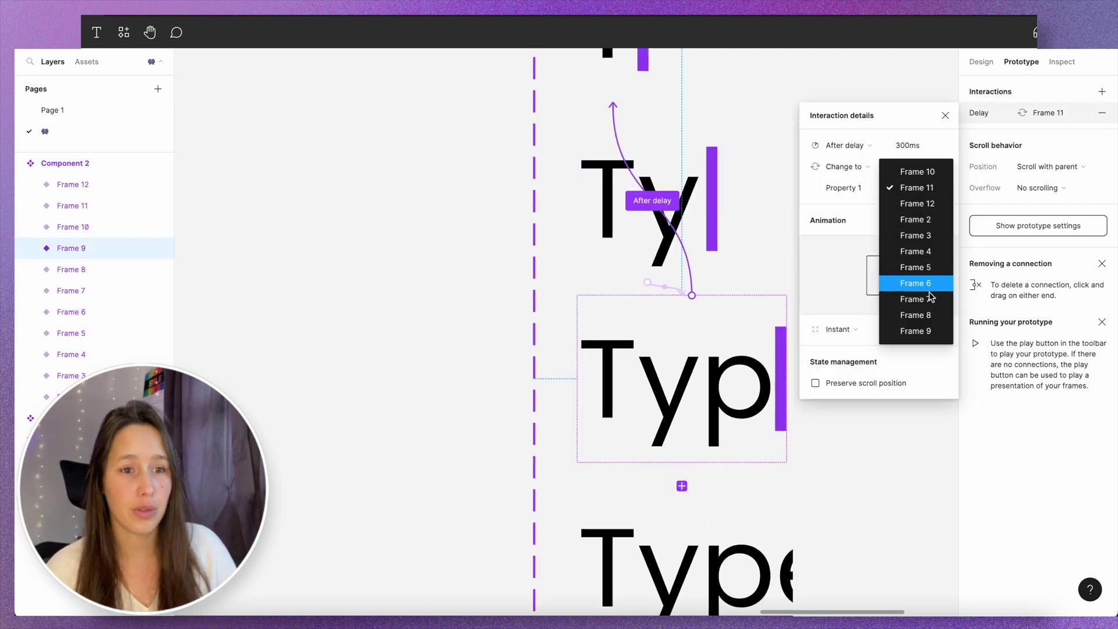
click(926, 313)
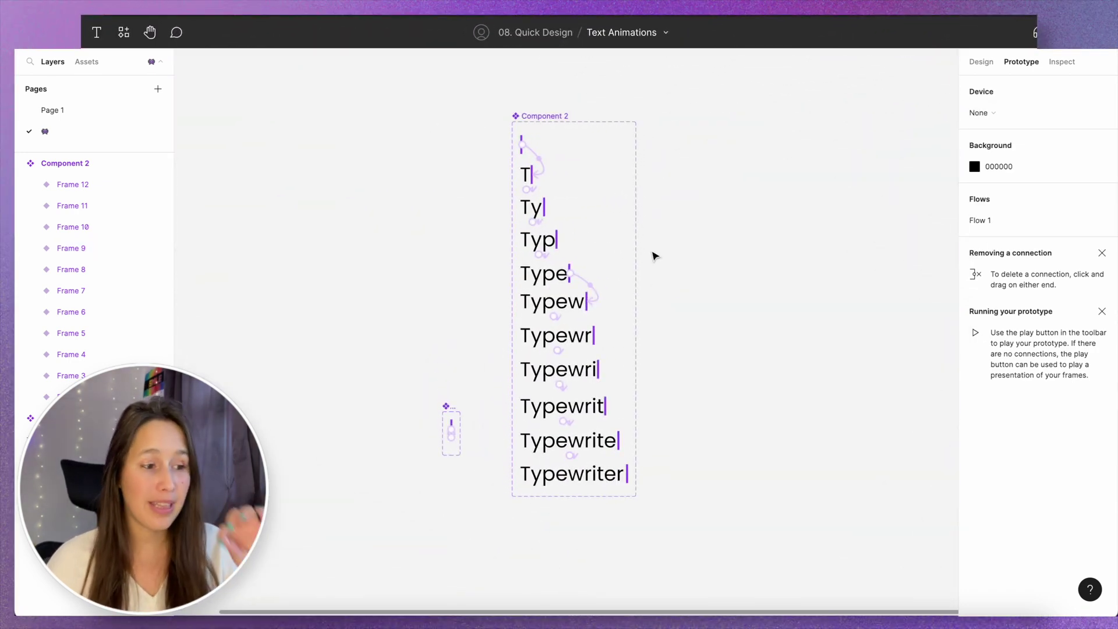
- Draw a new 590×380 frame, Frame 2, beside the component
key(alt+8)
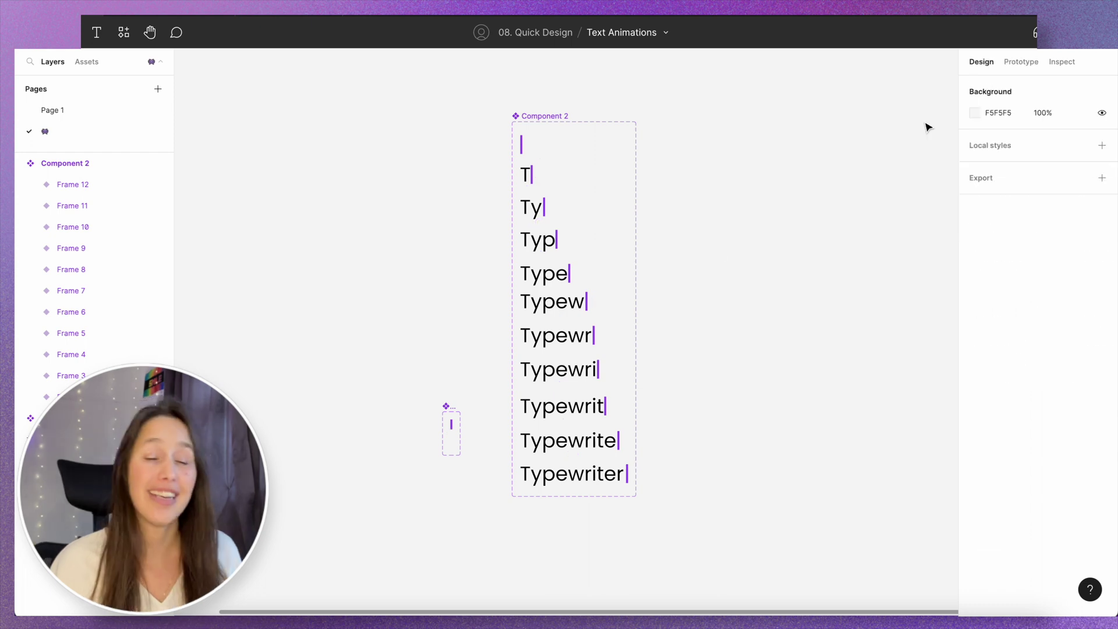
key(f)
drag(700, 209, 937, 362)
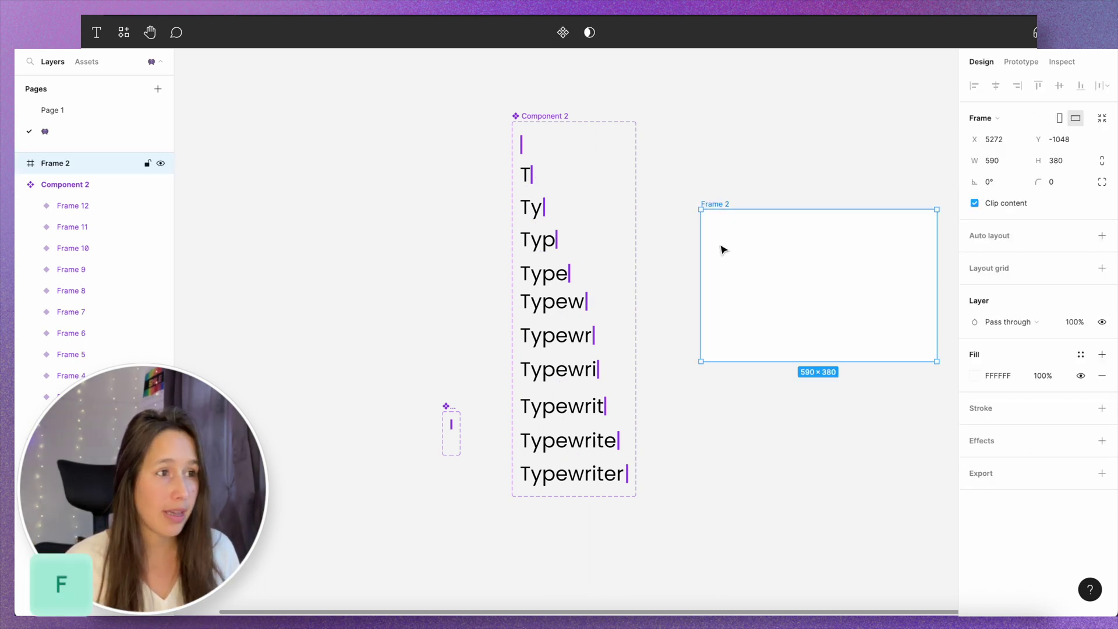
- Rename the typewriter component set to Typed
double_click(562, 117)
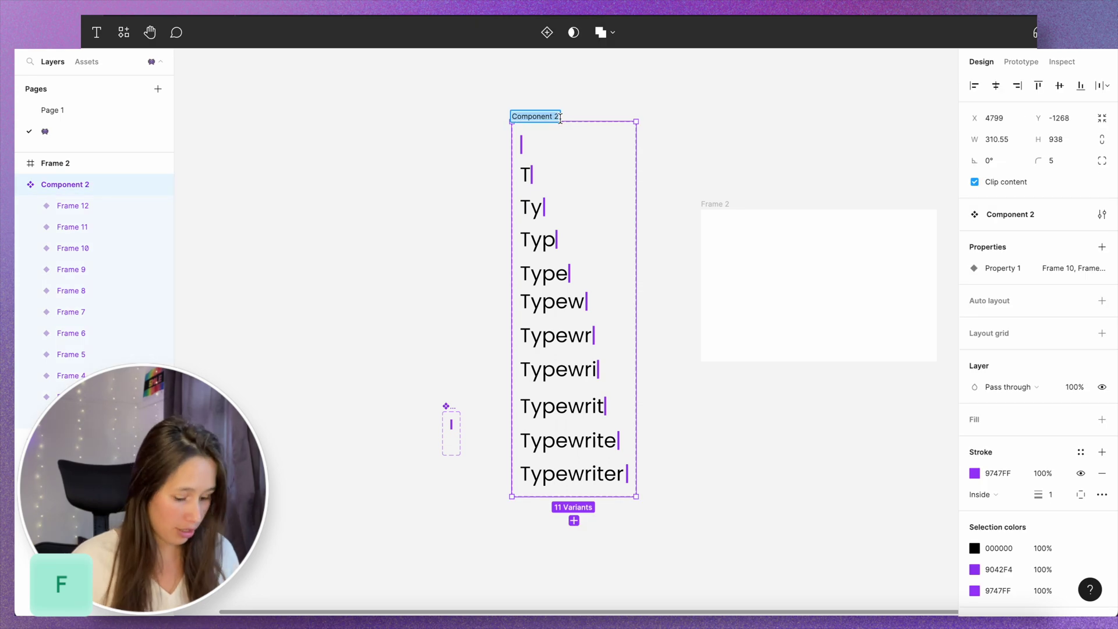
text(Typed)
click(461, 158)
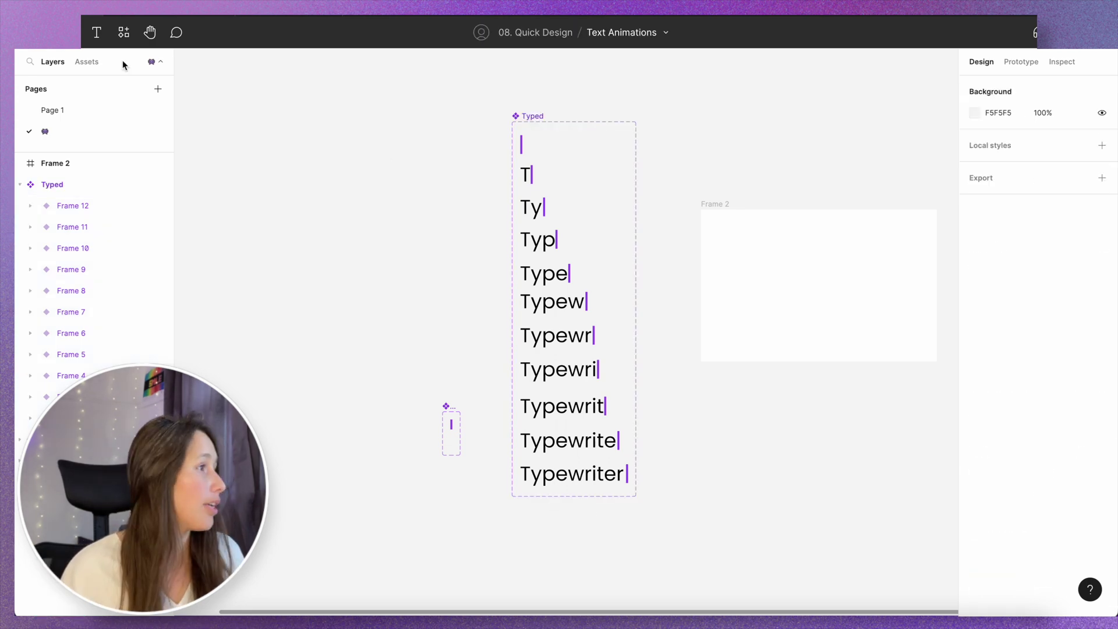
- Place a Typed instance from Assets inside Frame 2, then select Frame 2
click(86, 62)
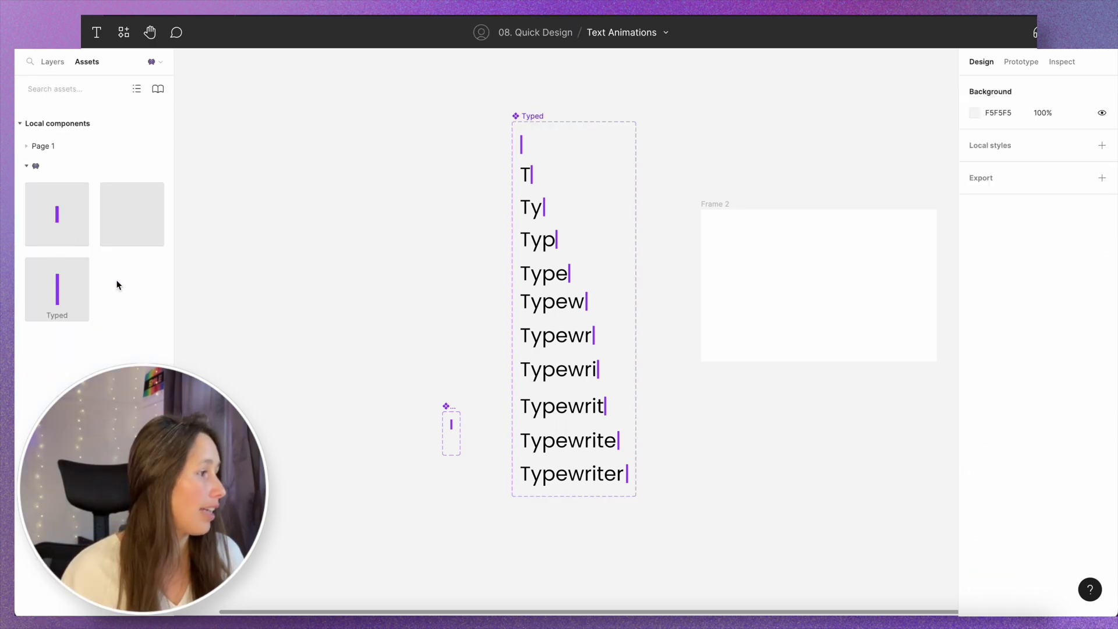
drag(116, 285, 783, 261)
scroll(727, 240, right, 2)
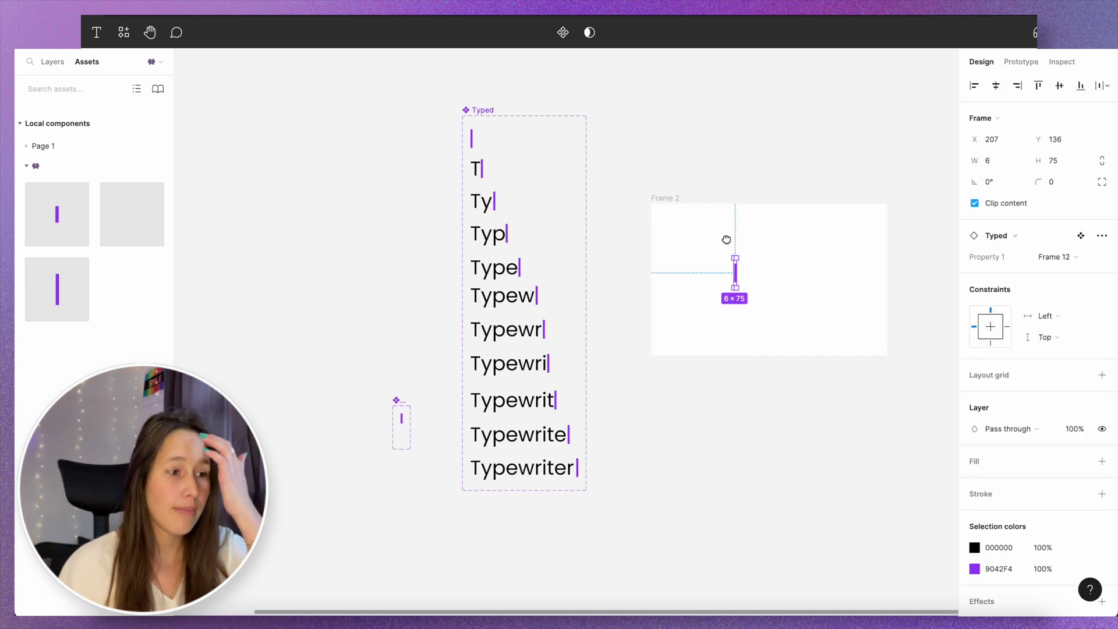
scroll(726, 239, right, 2)
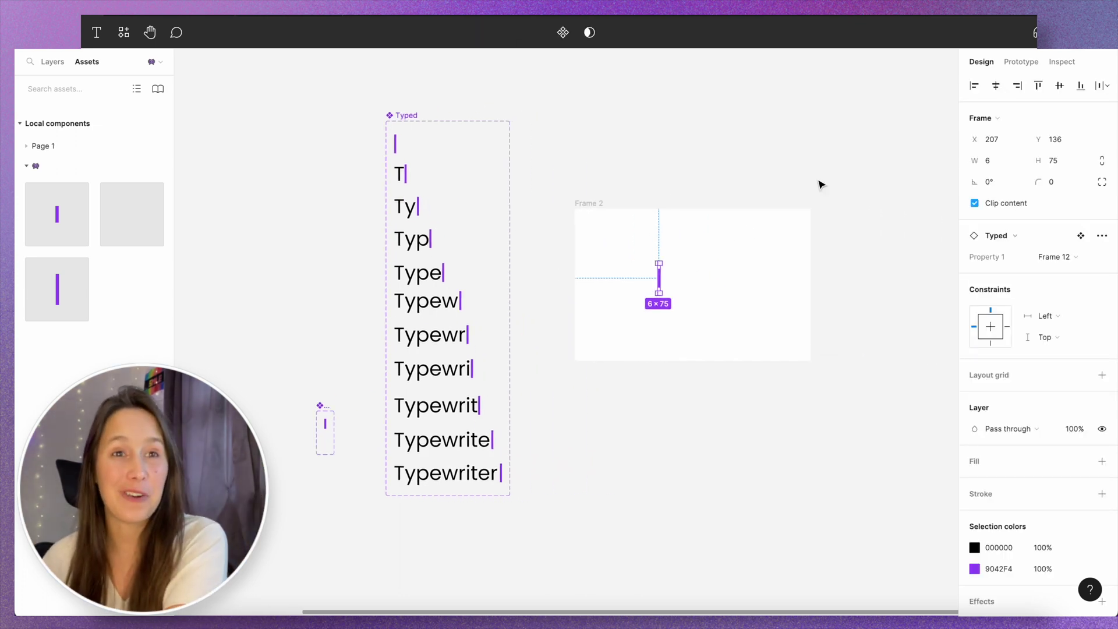
click(763, 213)
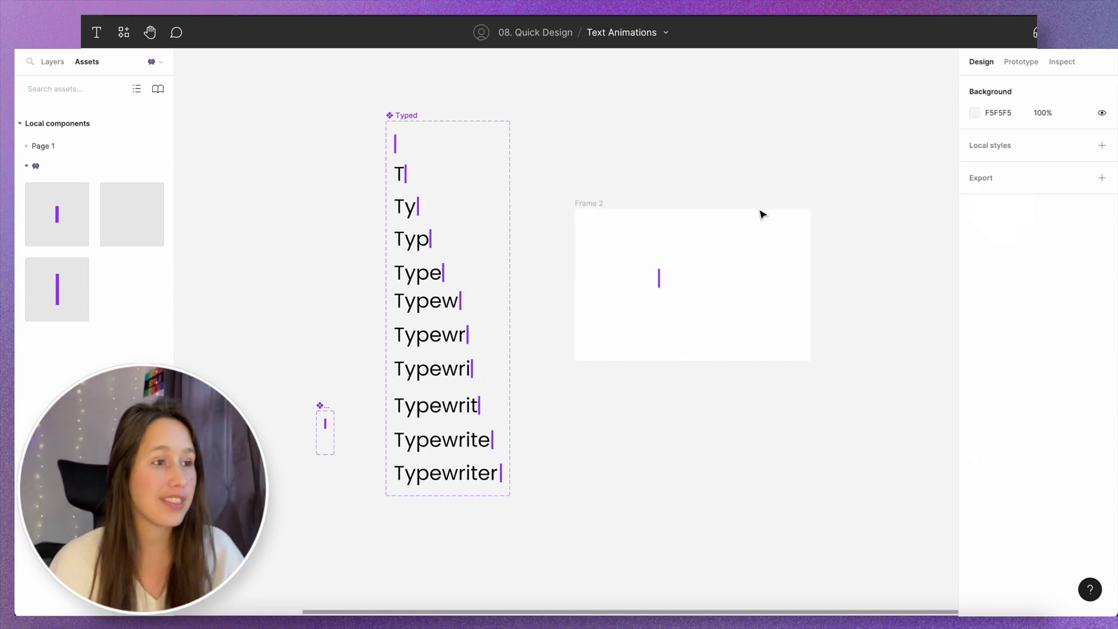
click(602, 207)
click(1022, 61)
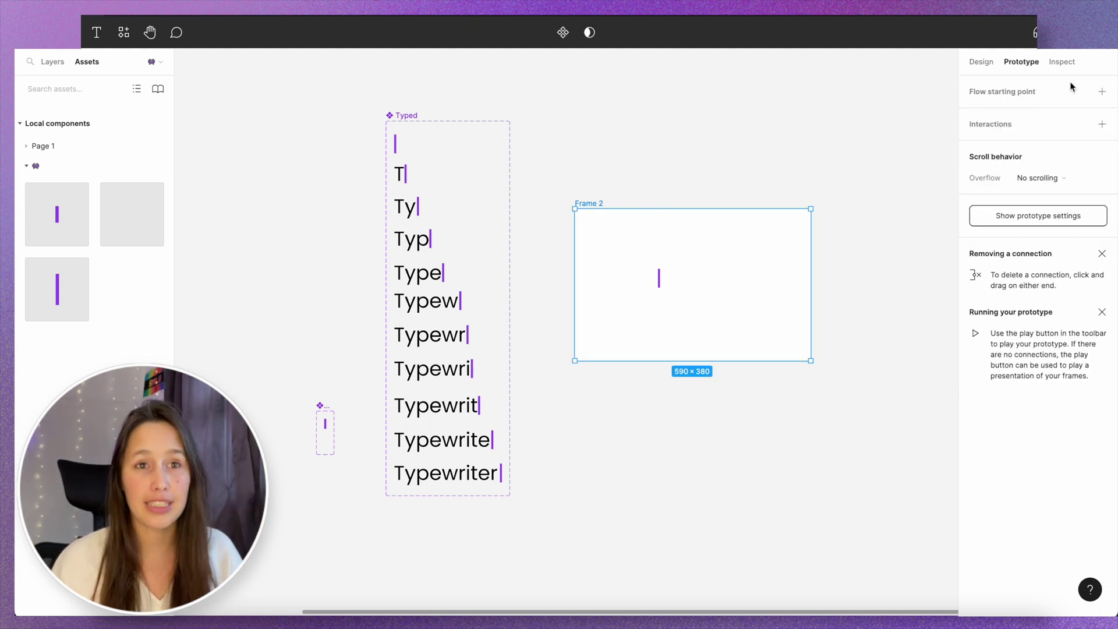
- Make Frame 2 a flow starting point, creating Flow 2
click(1104, 91)
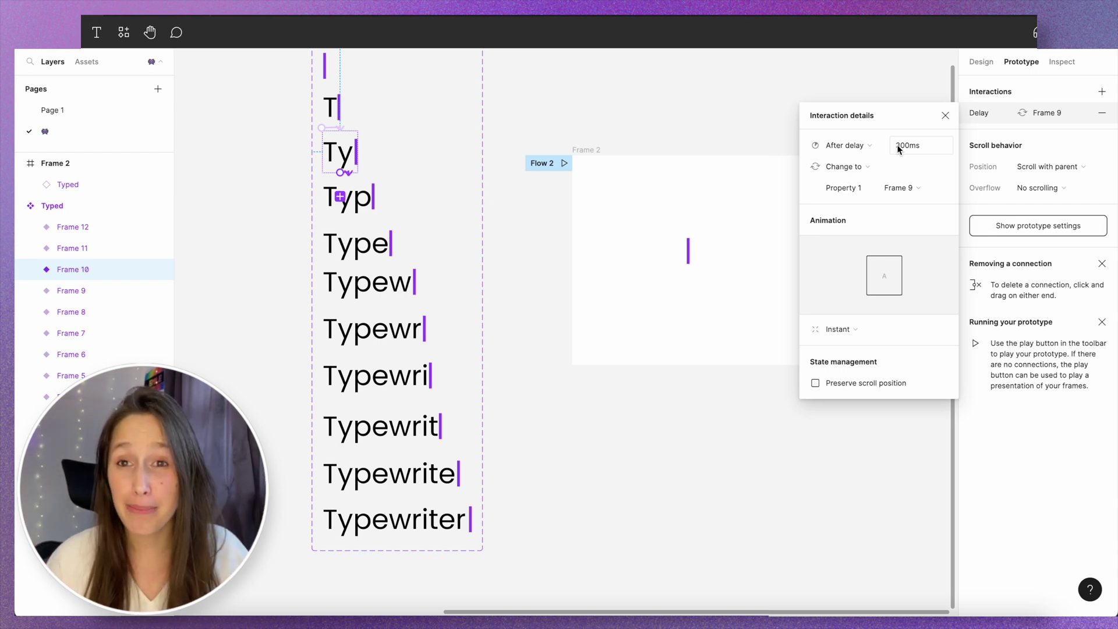
click(899, 145)
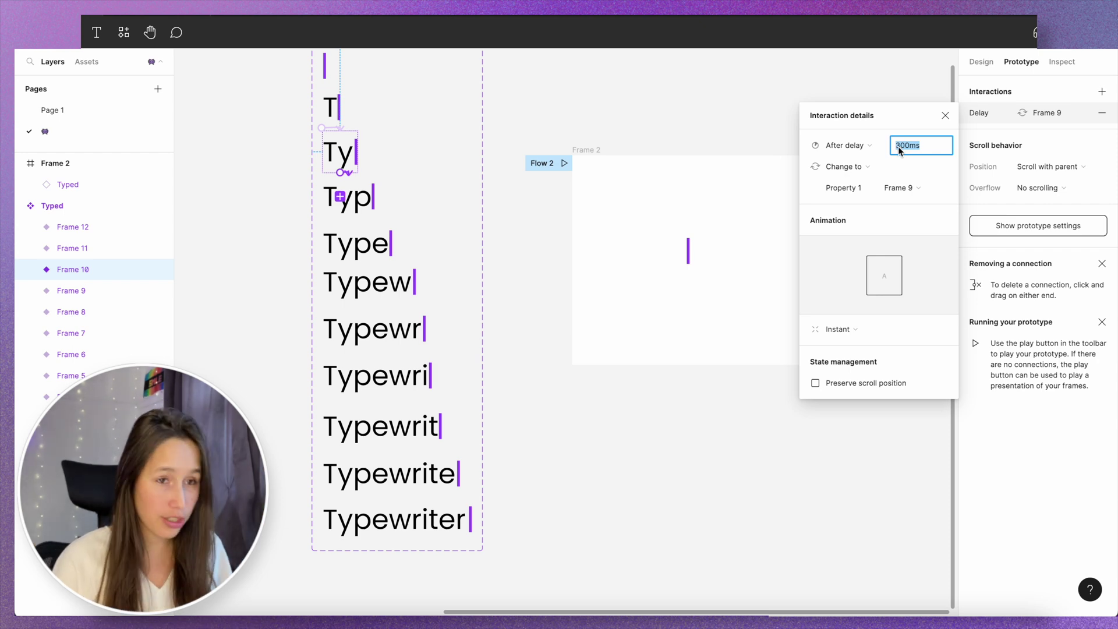
click(265, 429)
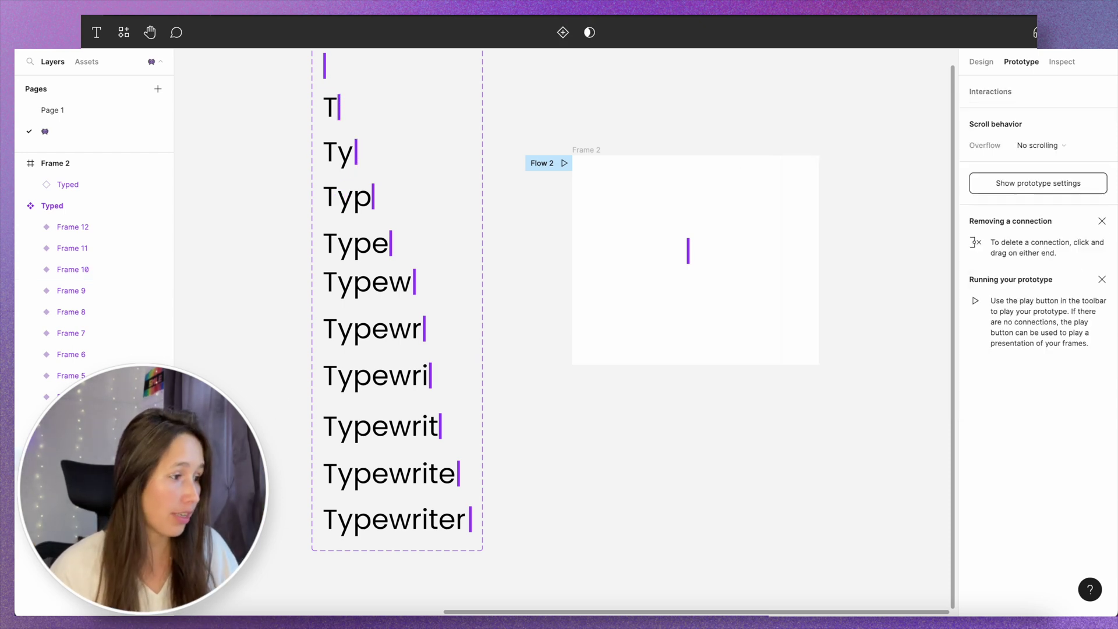
- Lengthen the Blinking cursor's After delay from 200ms to 300ms
scroll(248, 381, down, 5)
scroll(247, 381, left, 3)
ctrl+scroll(306, 282, up, 10)
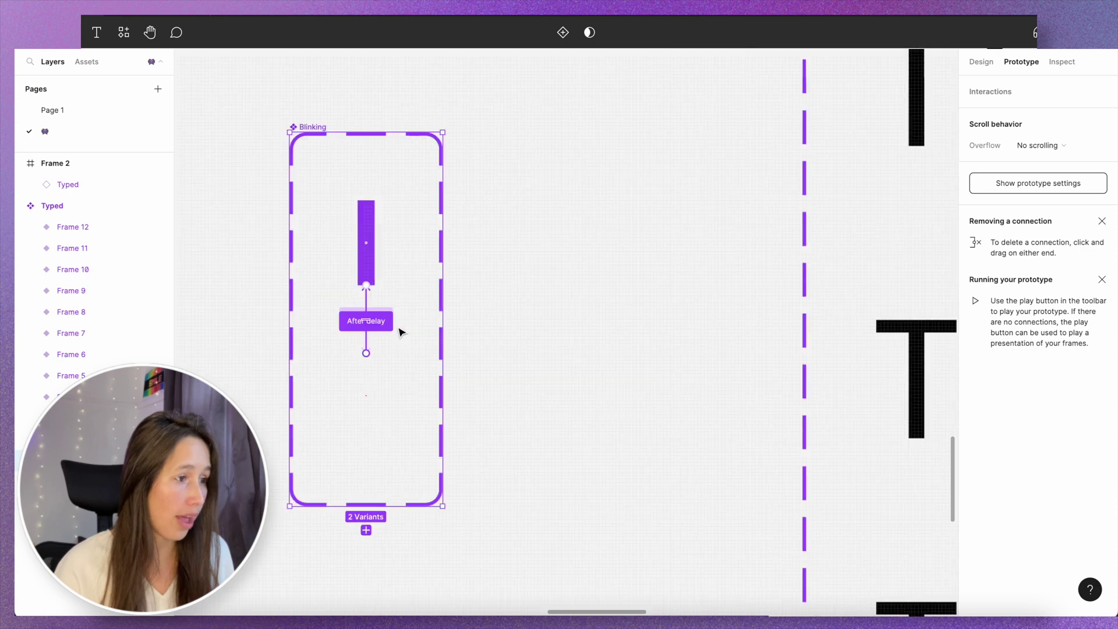
click(349, 316)
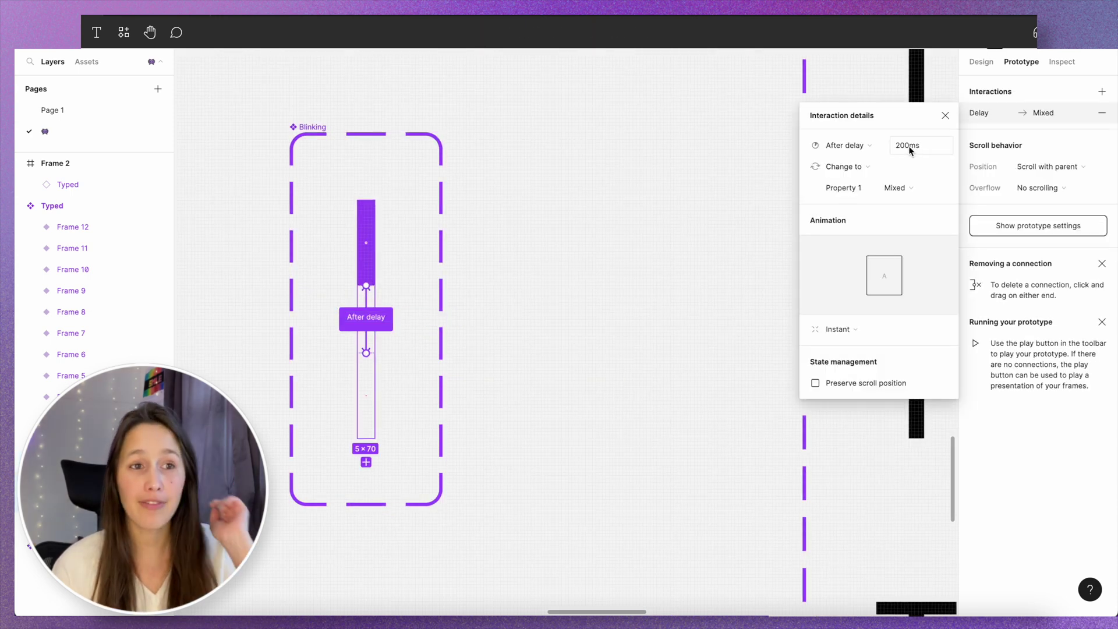
text(800)
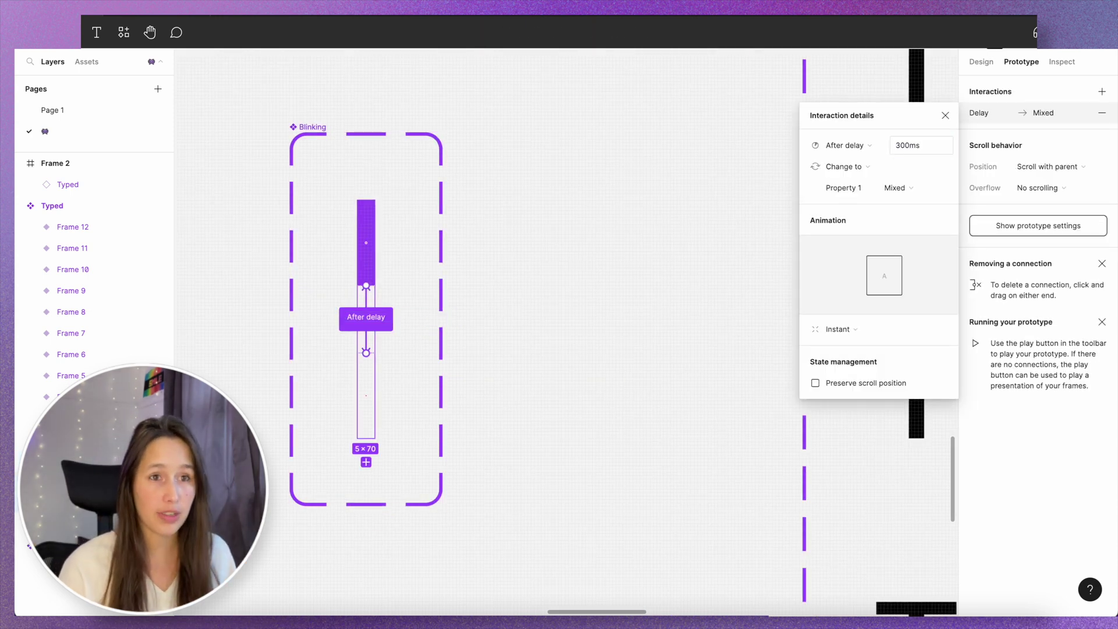
click(754, 209)
- Start playing the prototype from Flow 2
ctrl+scroll(471, 208, down, 5)
ctrl+scroll(471, 209, down, 3)
scroll(731, 132, up, 2)
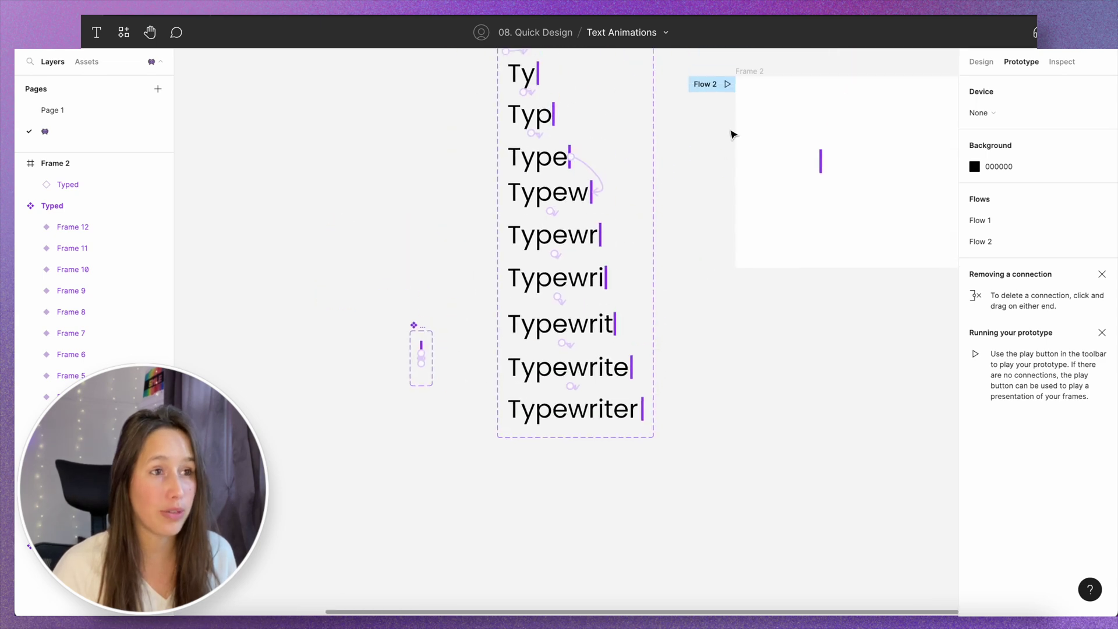
click(696, 82)
- Restart the typewriter preview, then scroll to the stacked BIG, BRIGHT, BEAUTIFUL sentence
key(r)
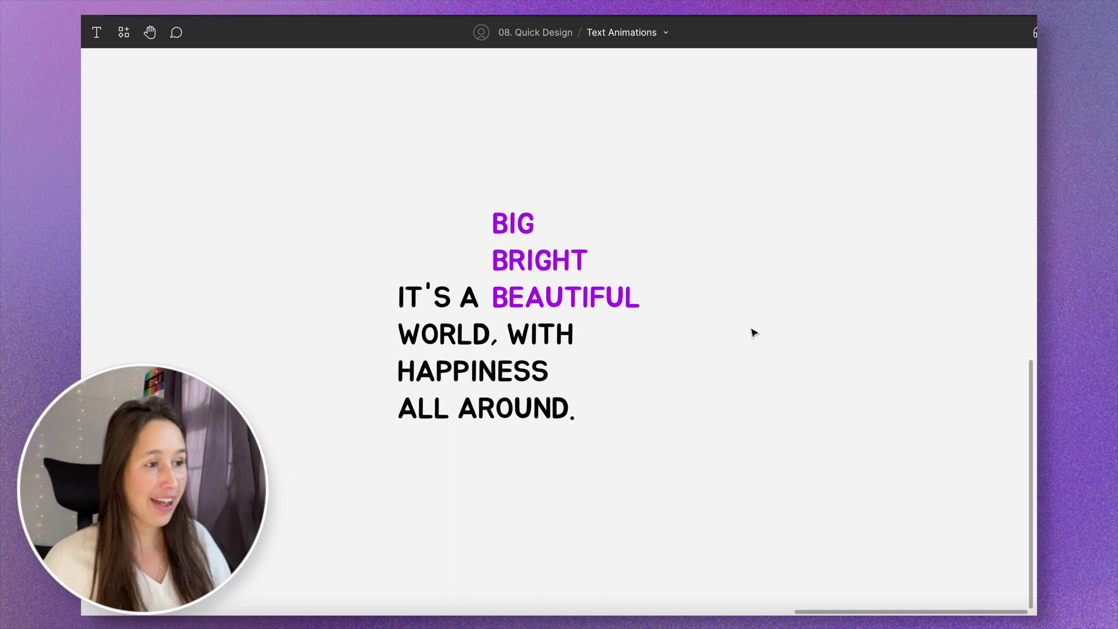
scroll(649, 346, down, 2)
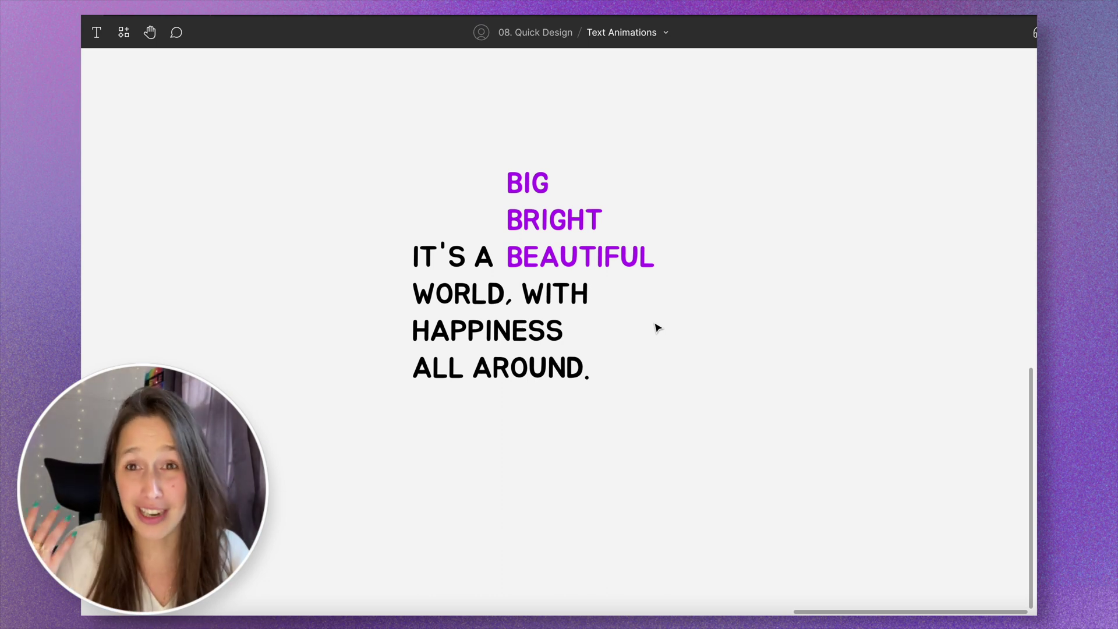
- Line the purple BIG BRIGHT BEAUTIFUL text up after 'IT'S A' and bring up its context menu
click(566, 310)
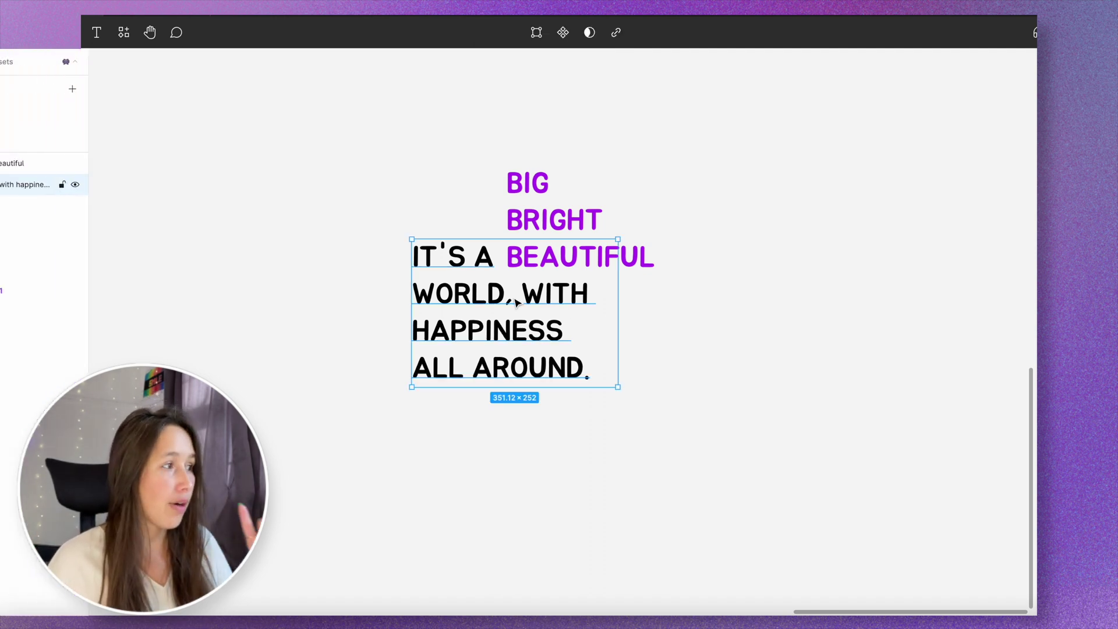
click(541, 252)
drag(542, 252, 629, 234)
key(ctrl+z)
click(510, 281)
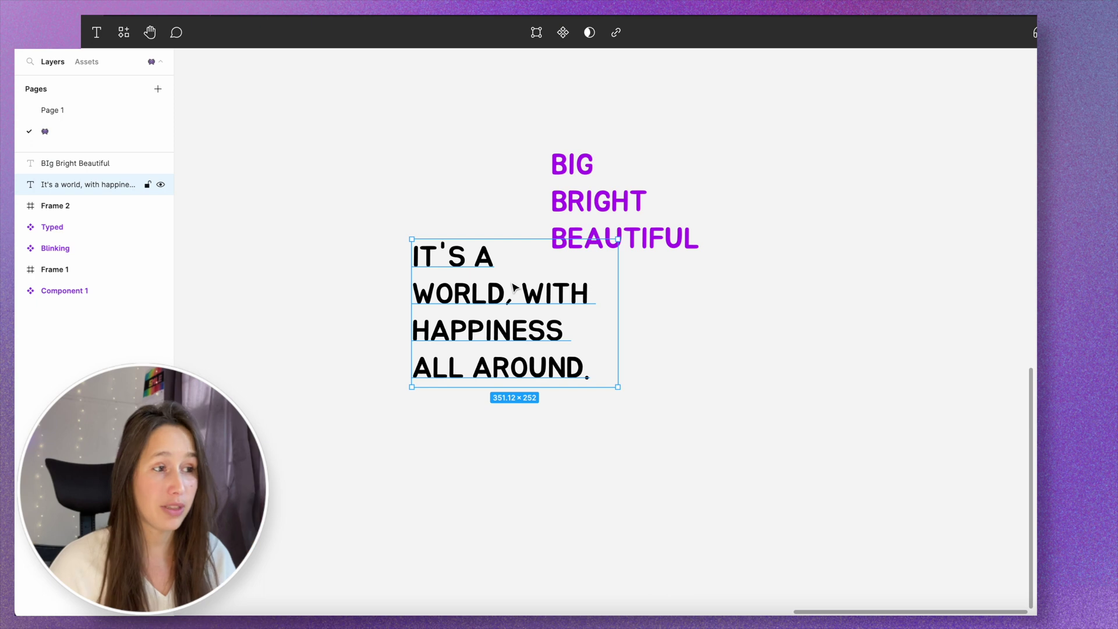
click(539, 214)
drag(550, 206, 504, 224)
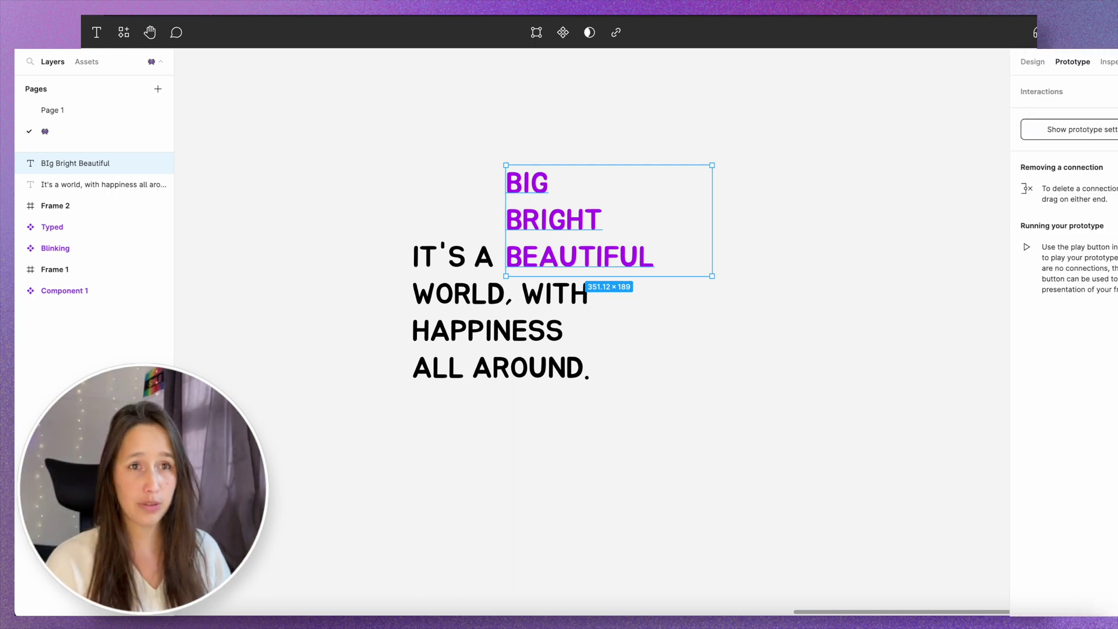
click(967, 62)
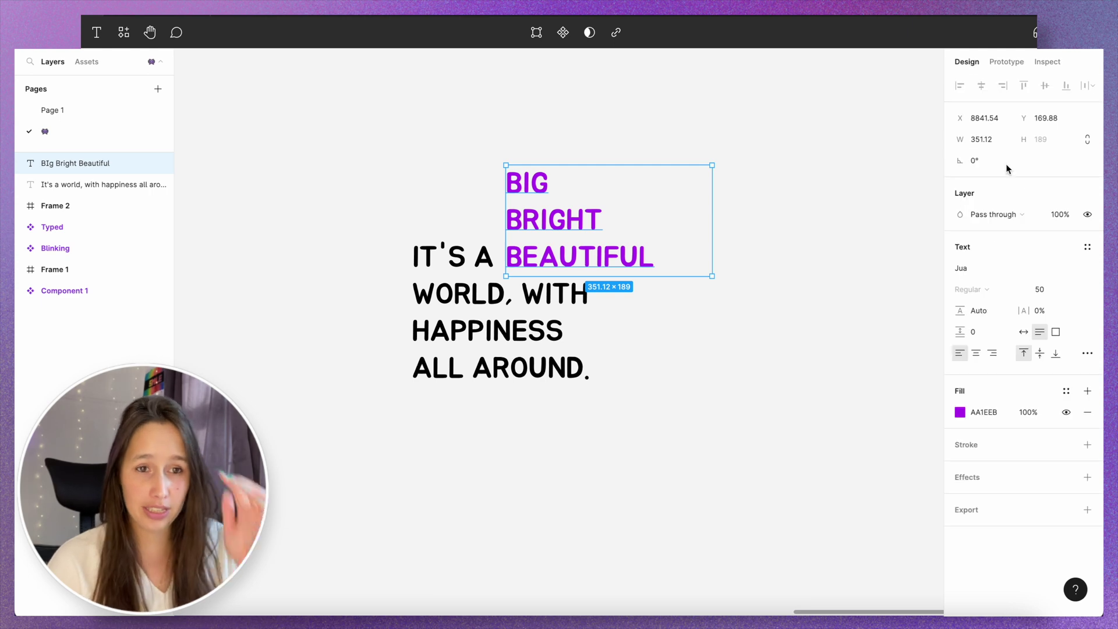
right_click(578, 227)
- Wrap the purple text in Frame 3, move it right, and crop it to show only BIG
click(638, 385)
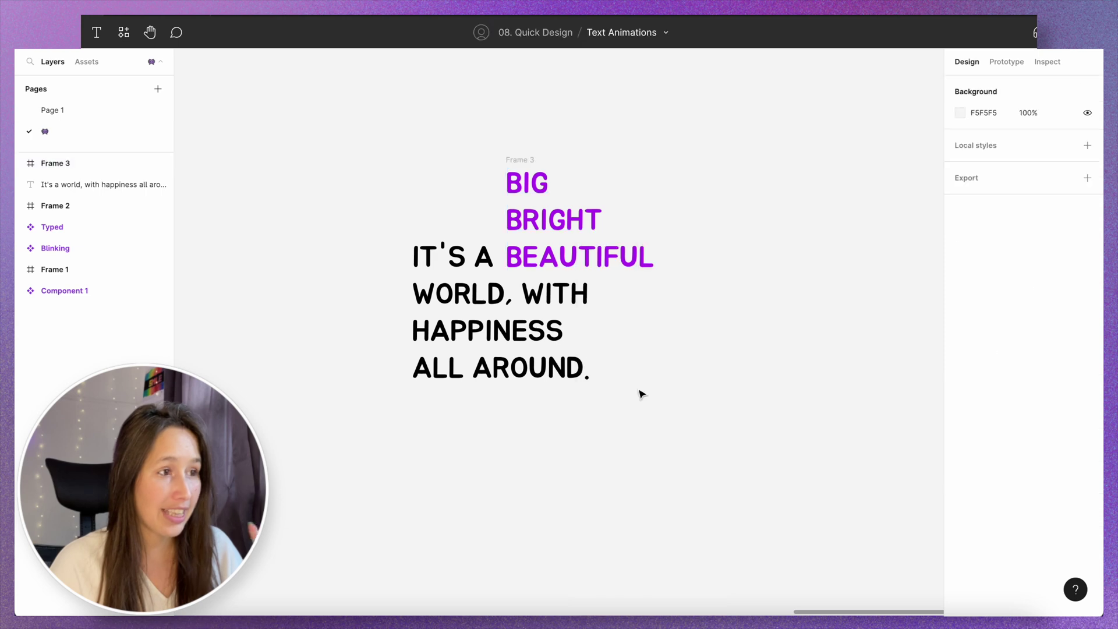
drag(526, 169, 726, 206)
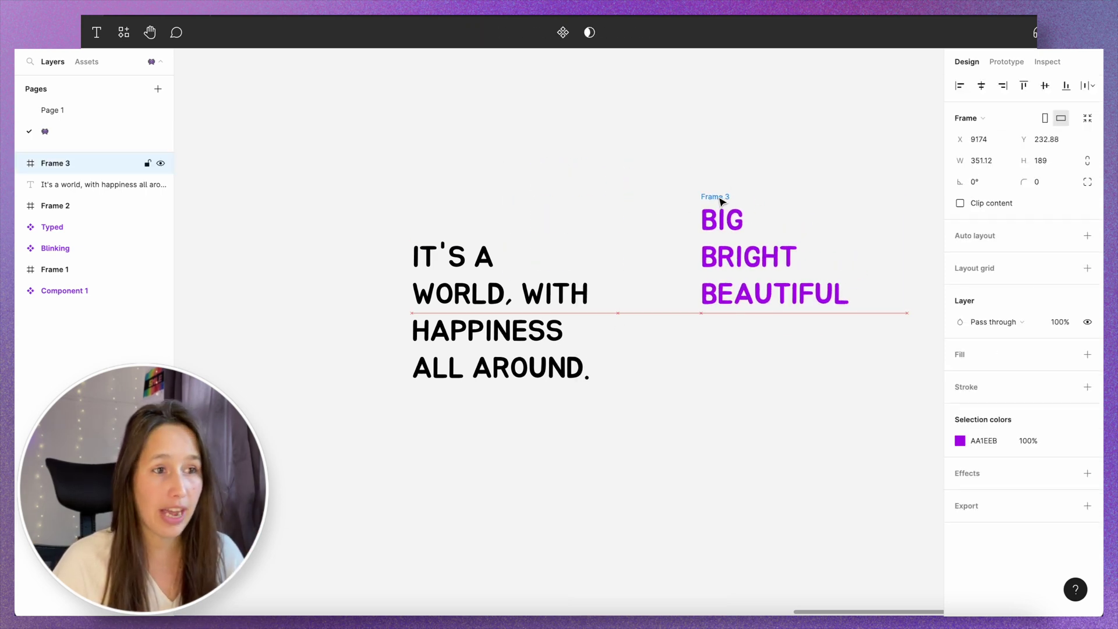
scroll(645, 237, right, 4)
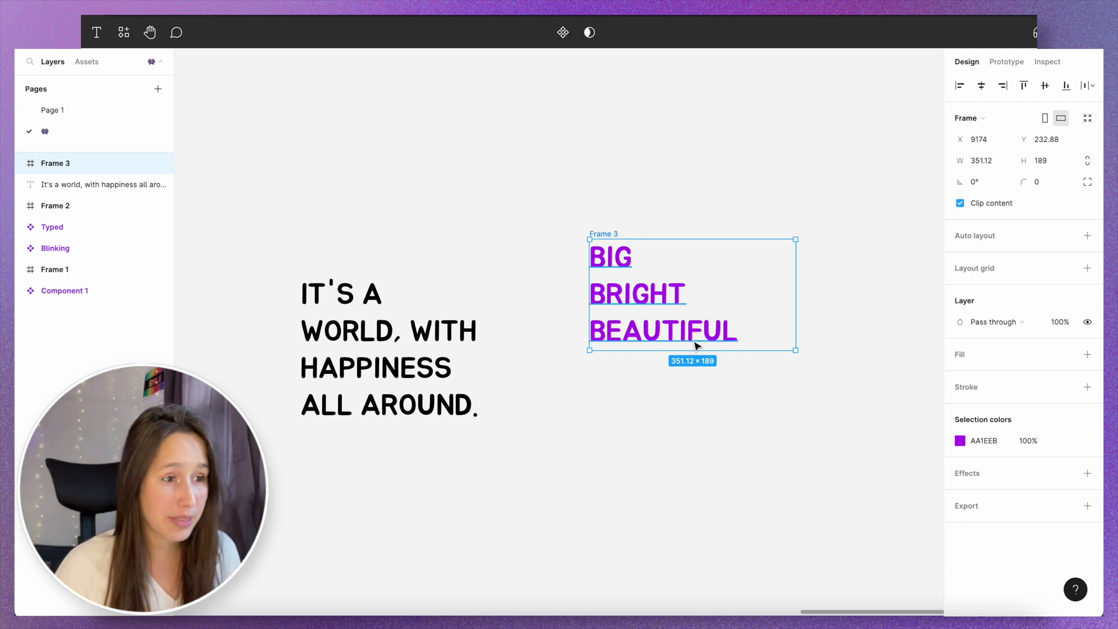
drag(701, 350, 664, 278)
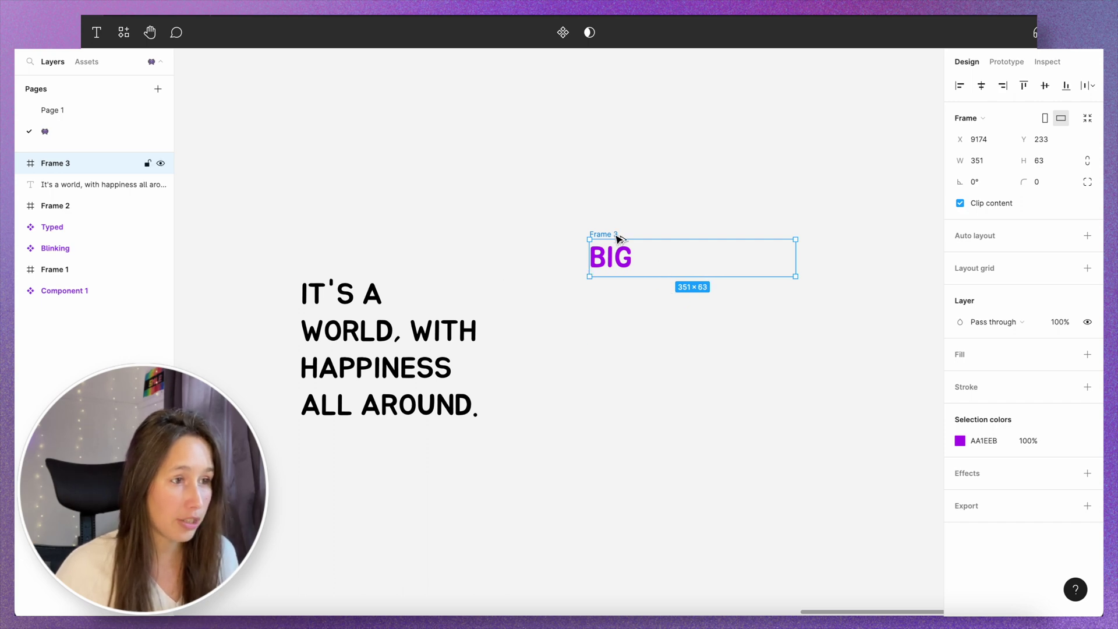
- Duplicate Frame 3 below as Frame 4 and shift its text up to show BRIGHT
drag(618, 237, 623, 318)
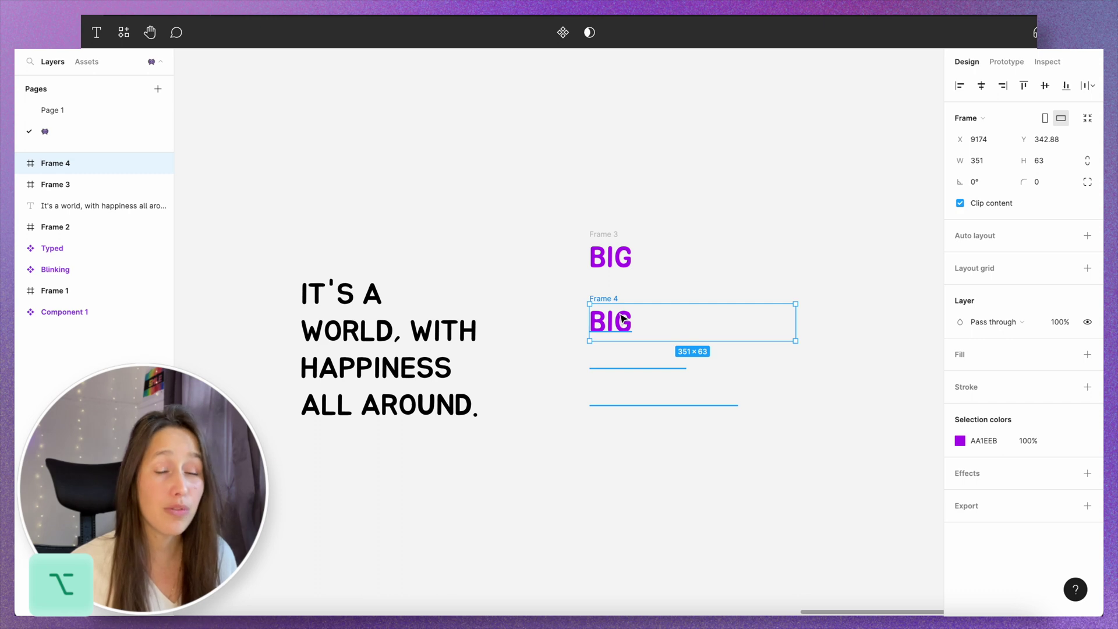
double_click(621, 316)
click(767, 283)
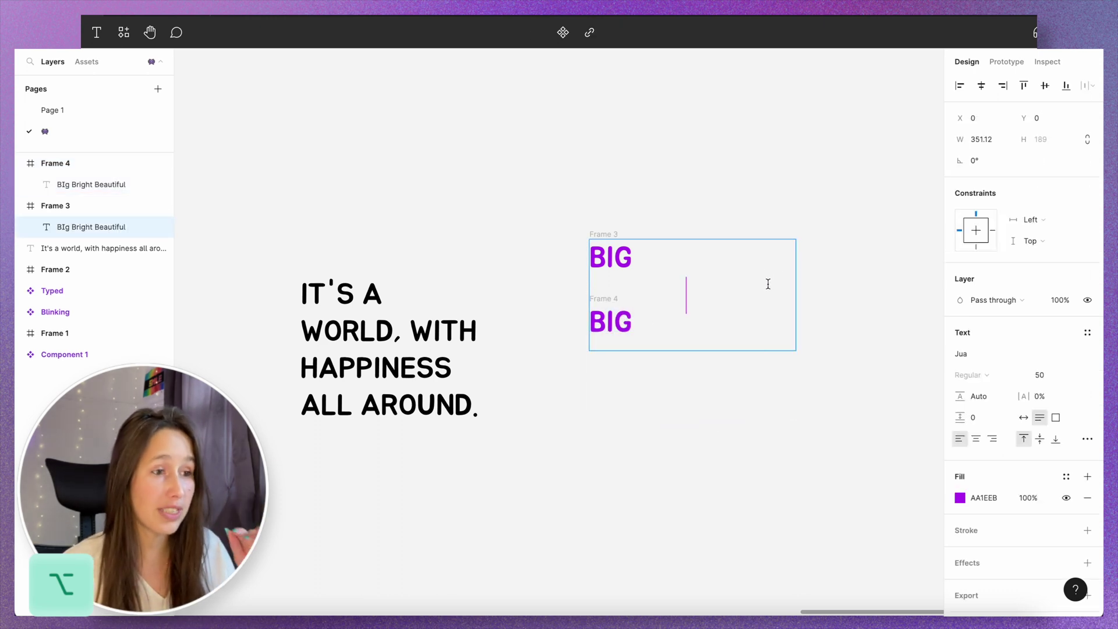
click(654, 315)
click(116, 186)
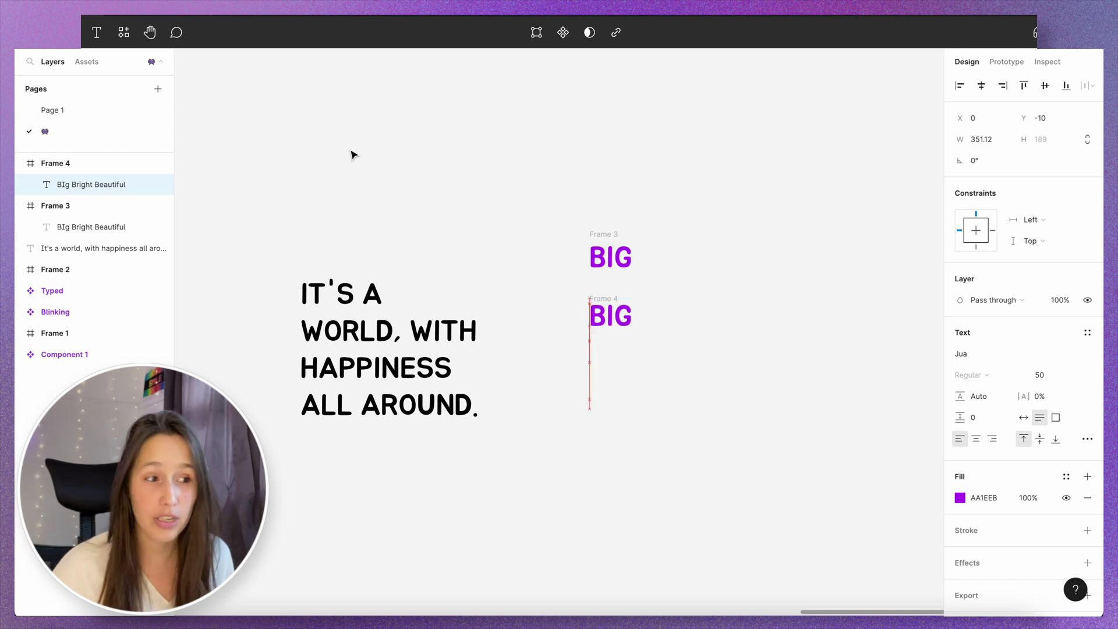
key(shift+Up)
key(shift+Up)
key(shift+Up)
key(shift+Up)
key(shift+Up)
key(shift+Up)
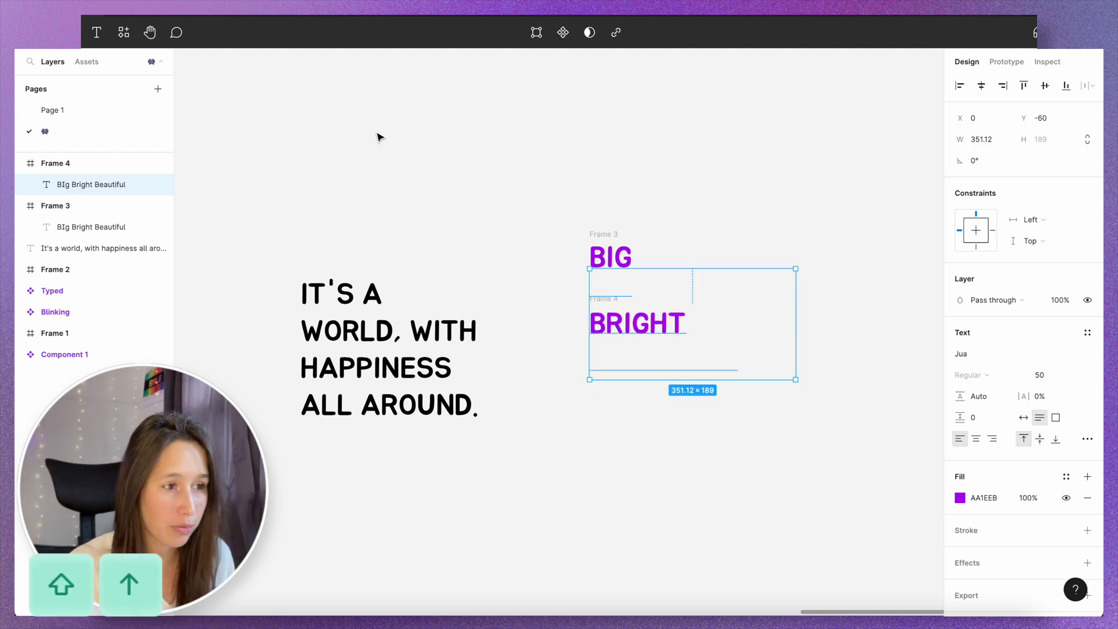
click(521, 290)
click(608, 303)
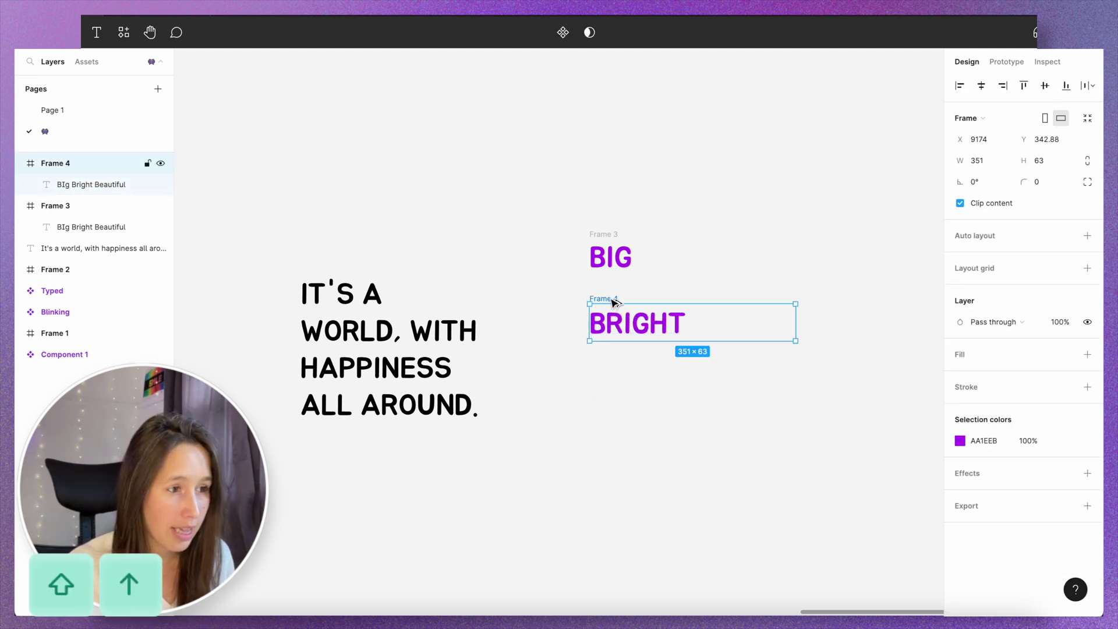
- Duplicate Frame 4 as Frame 5, shift its text to BEAUTIFUL, and select all three frames
drag(613, 302, 631, 389)
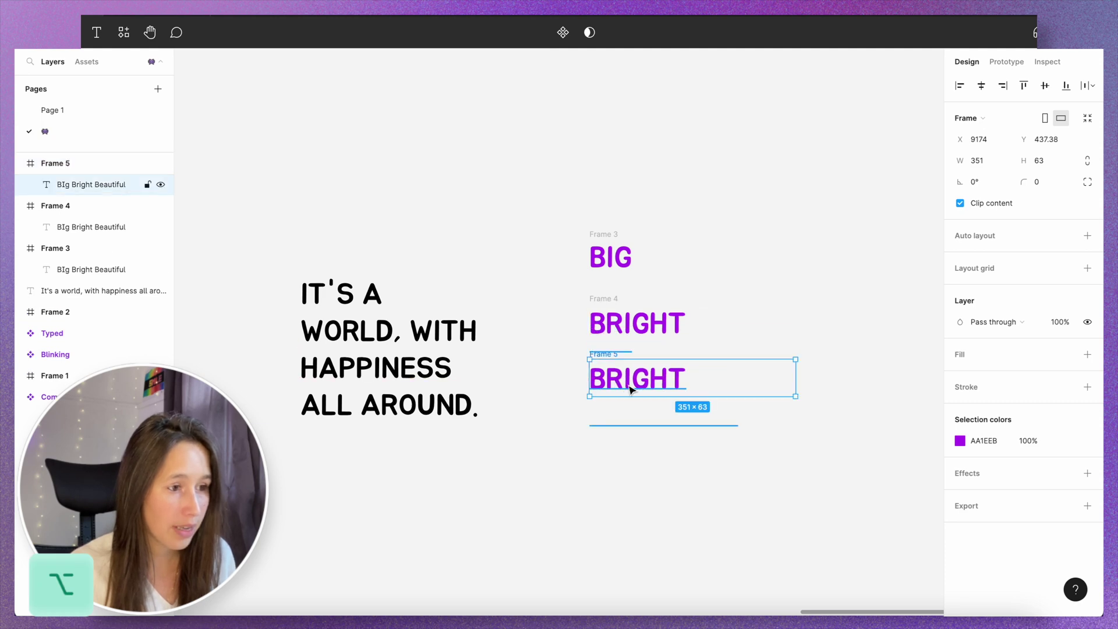
click(631, 389)
key(shift+Up)
key(shift+Up)
key(shift+Up)
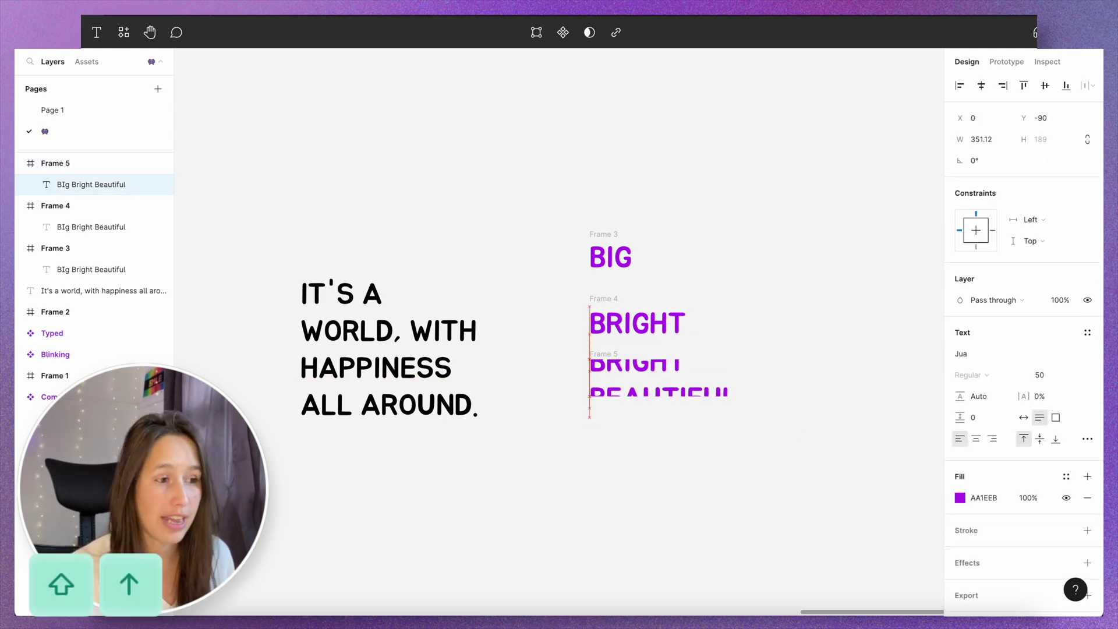
key(shift+Up)
key(shift+Up)
key(shift+Up)
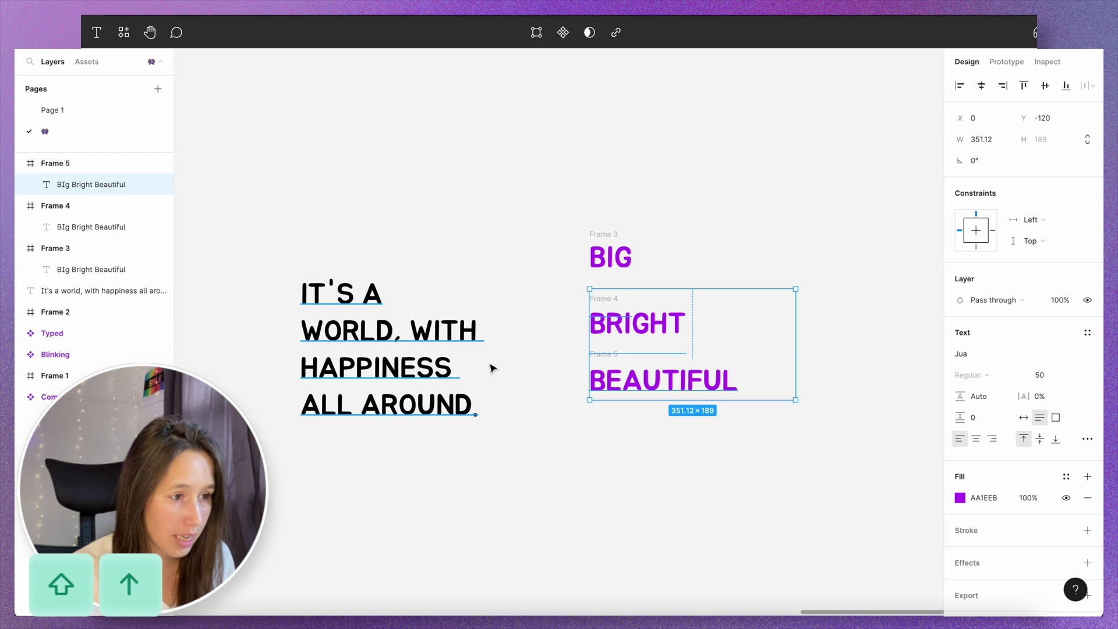
click(492, 368)
click(595, 355)
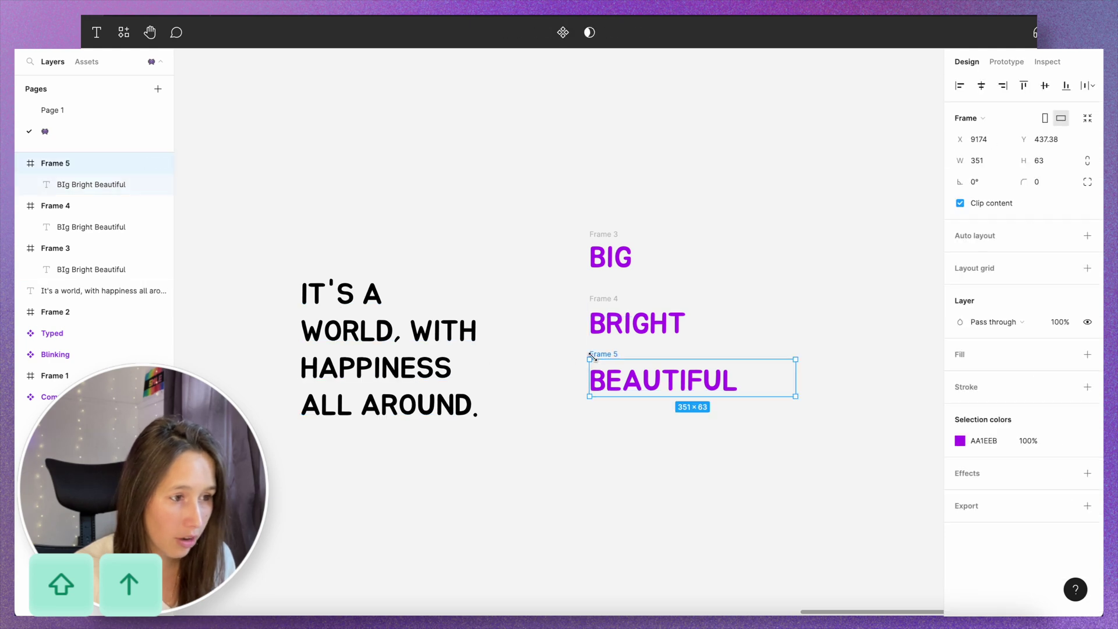
click(626, 379)
key(Return)
key(Escape)
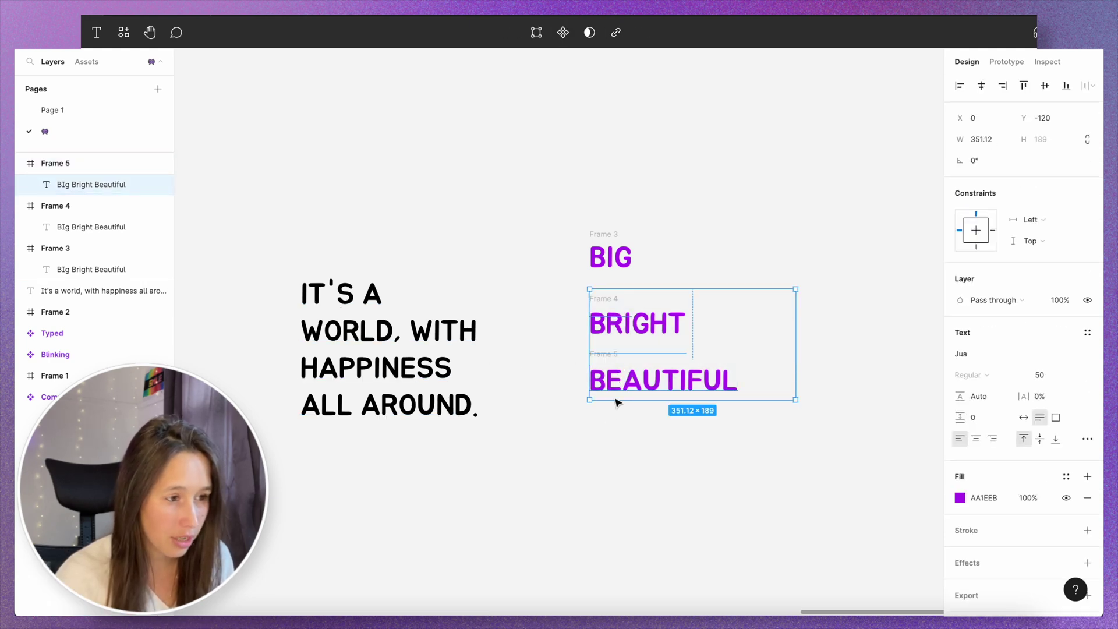
drag(575, 236, 818, 451)
- Combine the three word frames into a component set
click(551, 32)
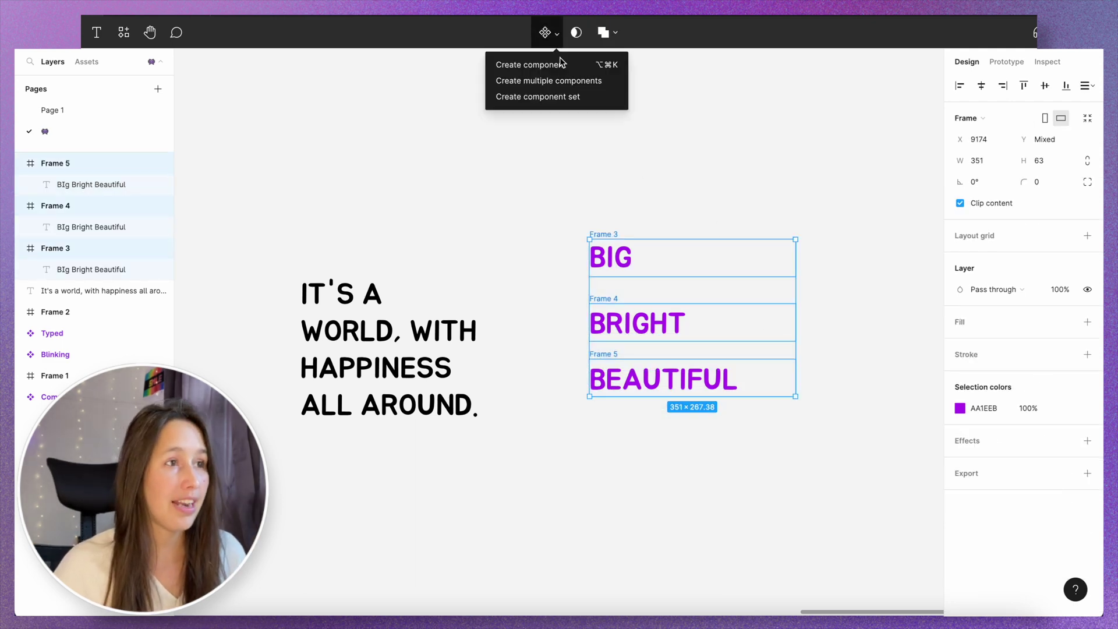
click(562, 99)
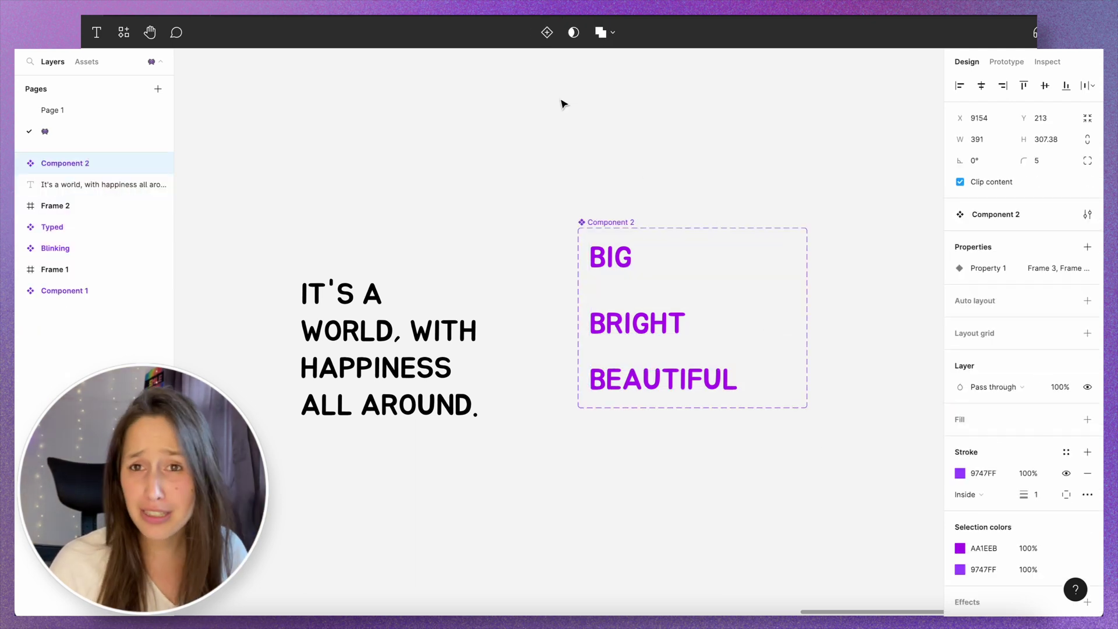
click(662, 269)
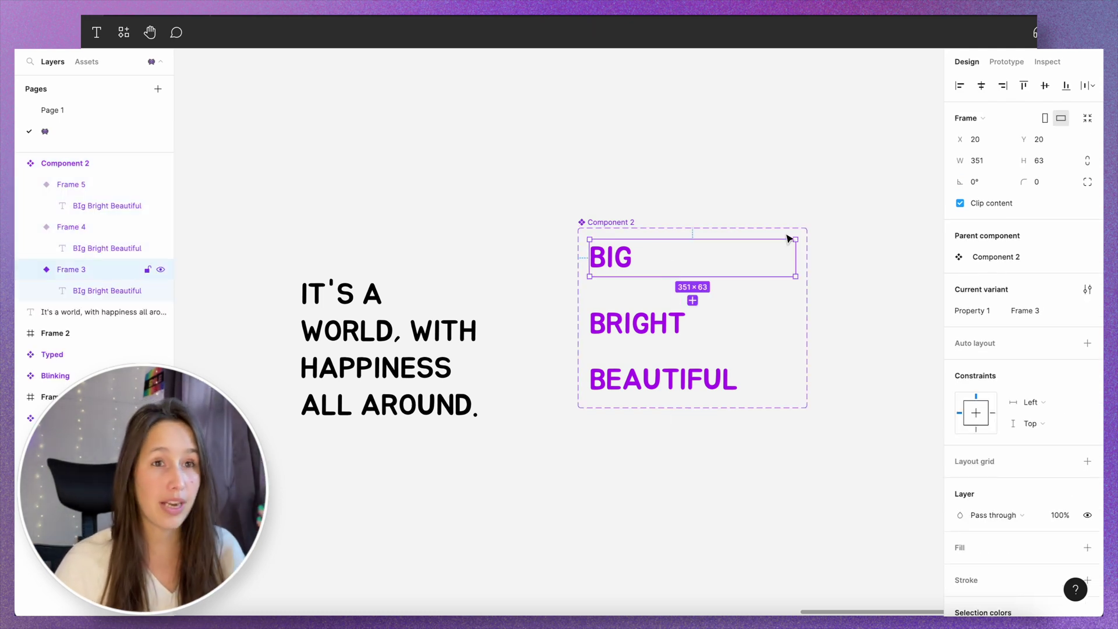
- Link BIG to change into BRIGHT and BRIGHT into BEAUTIFUL, then begin renaming the set
click(1003, 62)
click(722, 265)
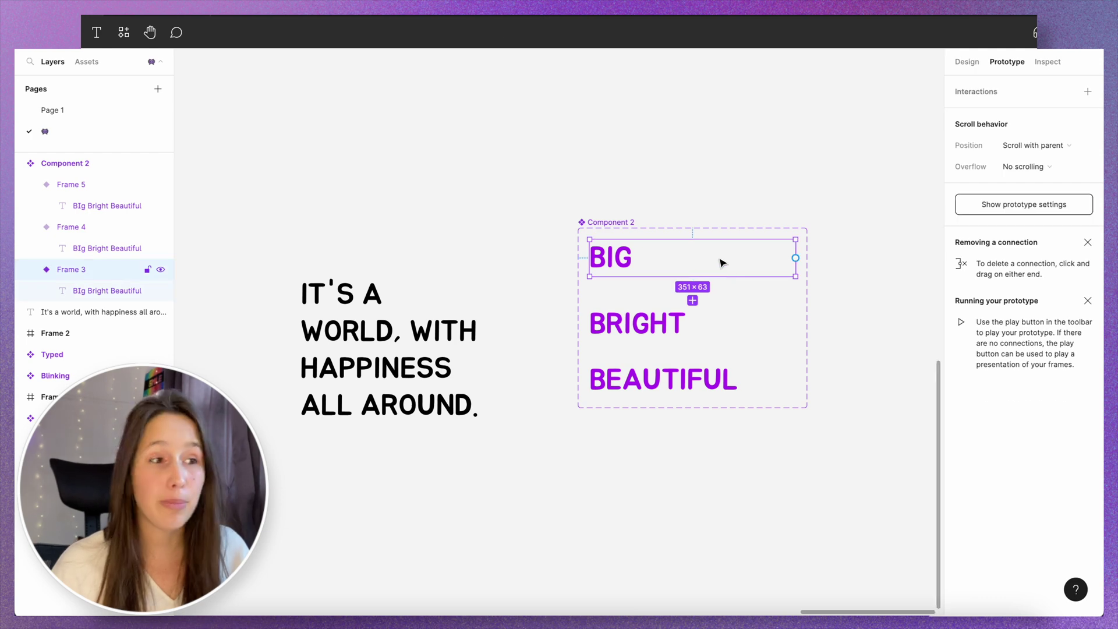
click(697, 315)
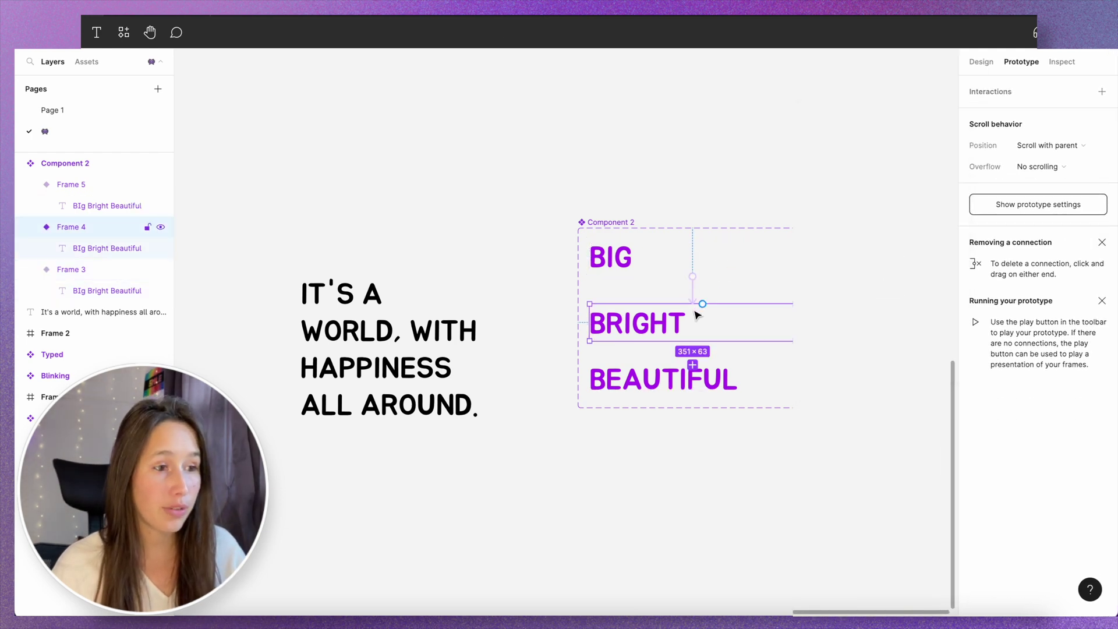
drag(694, 305, 694, 301)
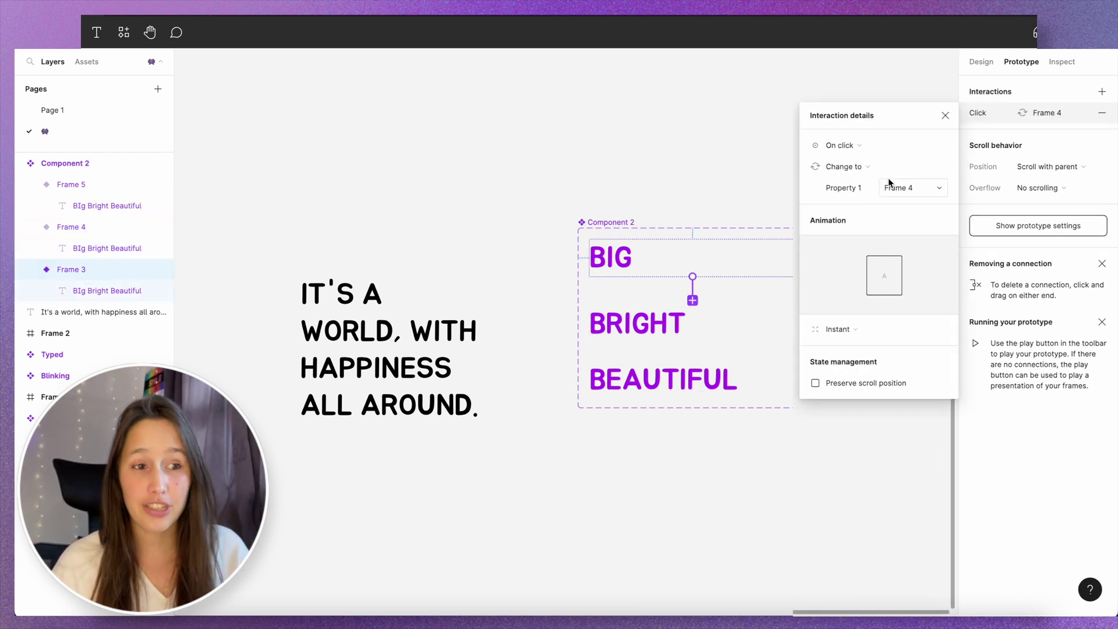
click(687, 327)
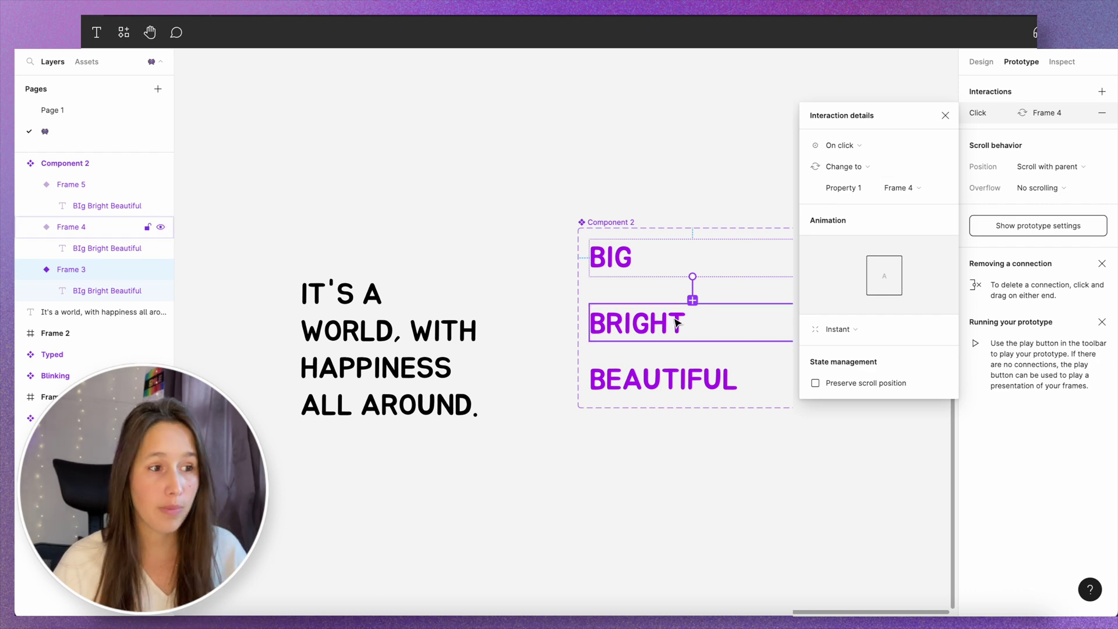
drag(695, 353, 696, 372)
click(606, 222)
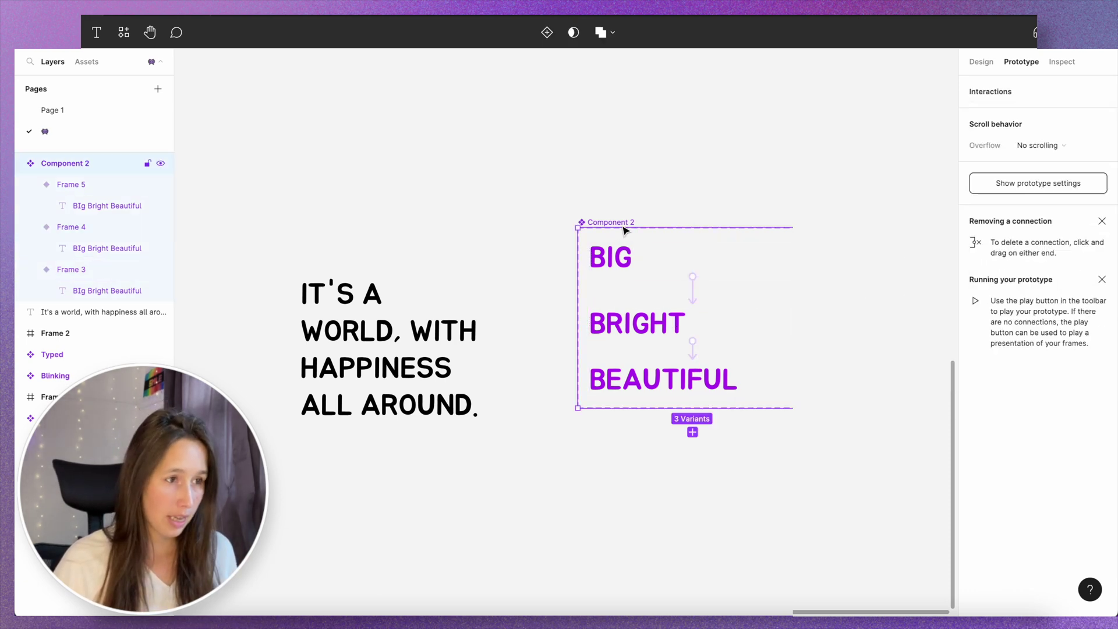
double_click(620, 223)
- Name the component set Pink Text
text(Pink Te)
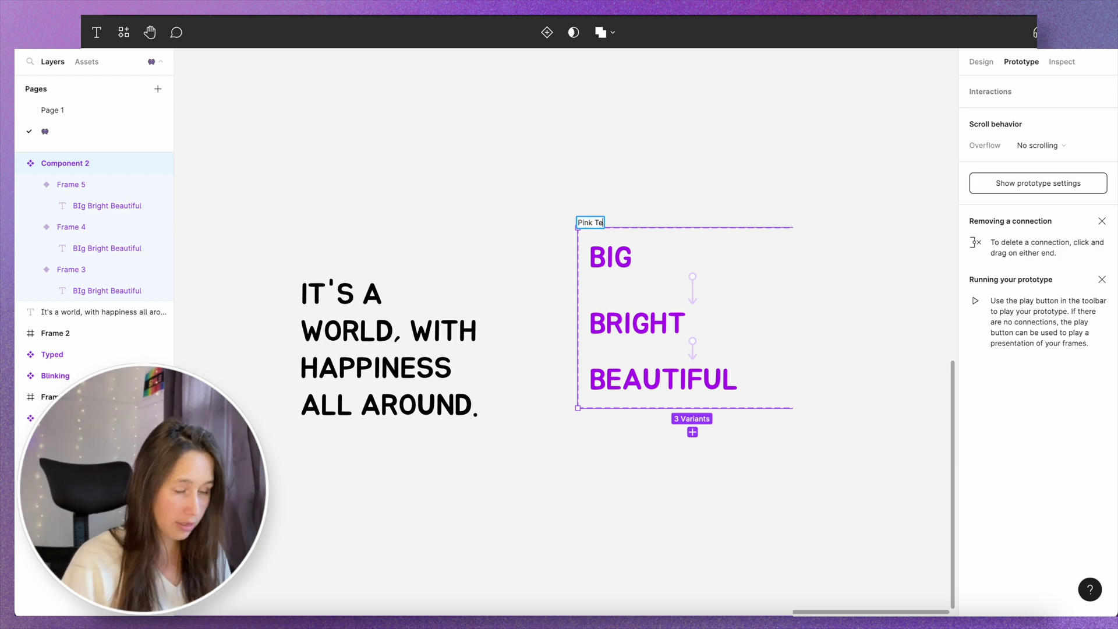
text(xt)
click(495, 326)
drag(378, 350, 360, 411)
scroll(442, 150, down, 5)
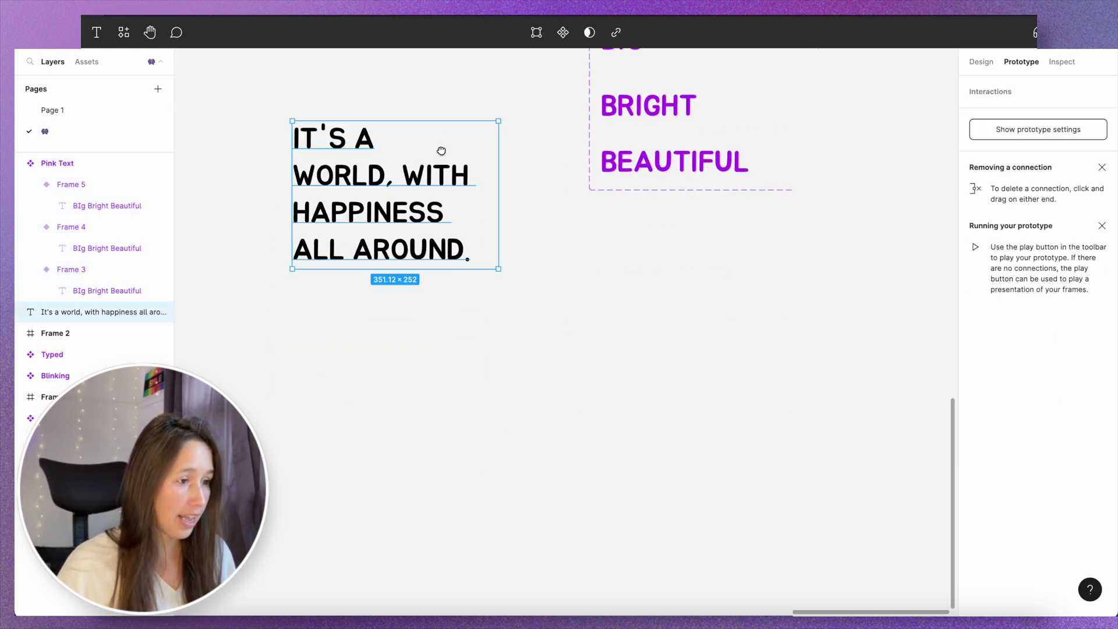
click(531, 347)
- Draw a new frame and move the sentence text into it
key(f)
mouse_move(411, 284)
mouse_down()
mouse_move(736, 462)
mouse_move(793, 525)
mouse_up()
mouse_move(444, 255)
mouse_down()
mouse_move(593, 373)
mouse_move(627, 444)
mouse_move(589, 464)
mouse_move(596, 484)
mouse_up()
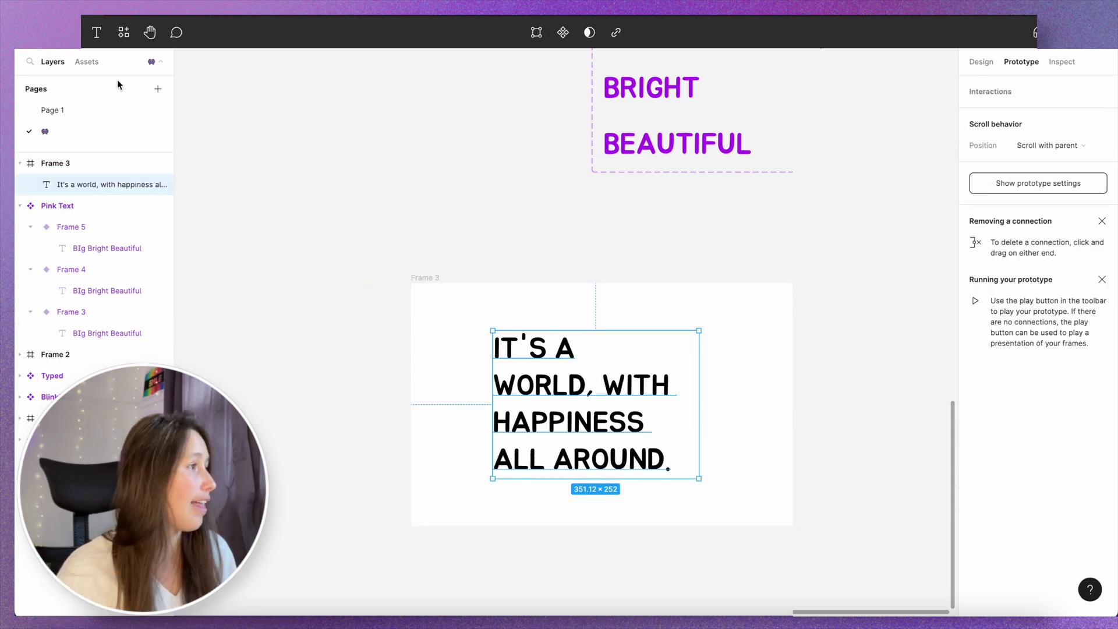
- Place a Pink Text instance from Assets beside 'IT'S A' in the sentence
click(87, 61)
click(175, 320)
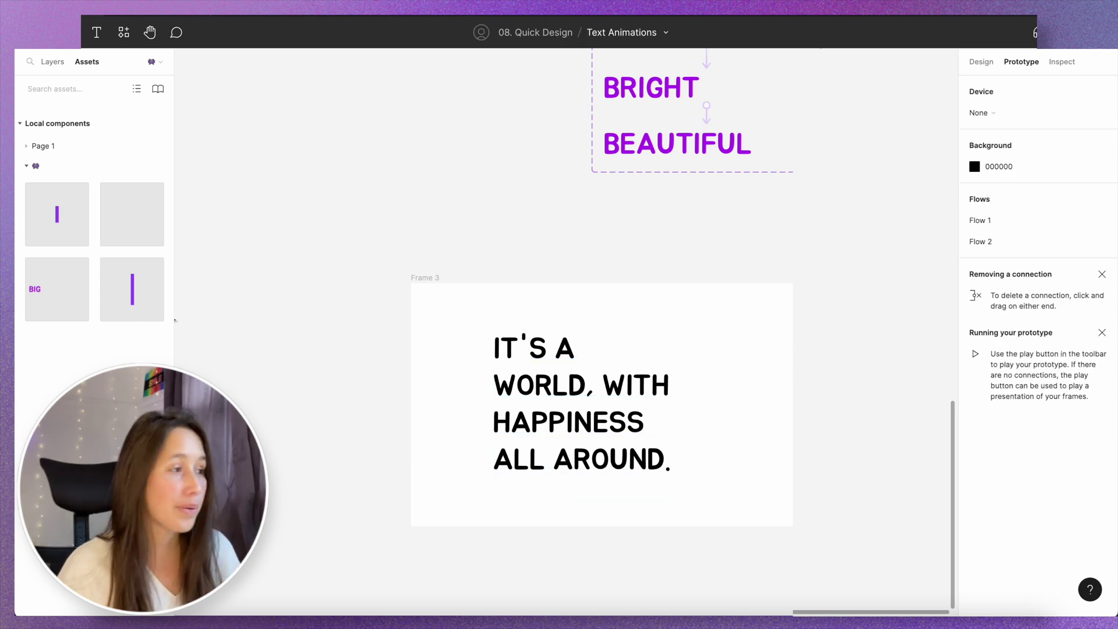
drag(405, 334, 707, 344)
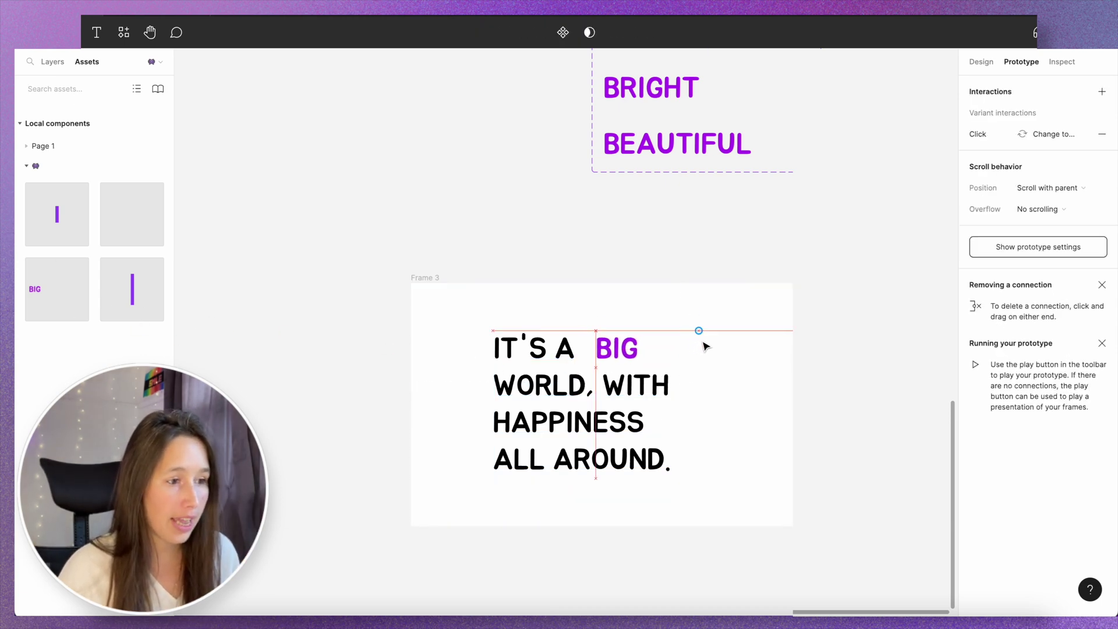
click(718, 276)
scroll(718, 276, up, 2)
scroll(718, 276, up, 5)
- Set the BIG to BRIGHT interaction to trigger After delay
click(707, 239)
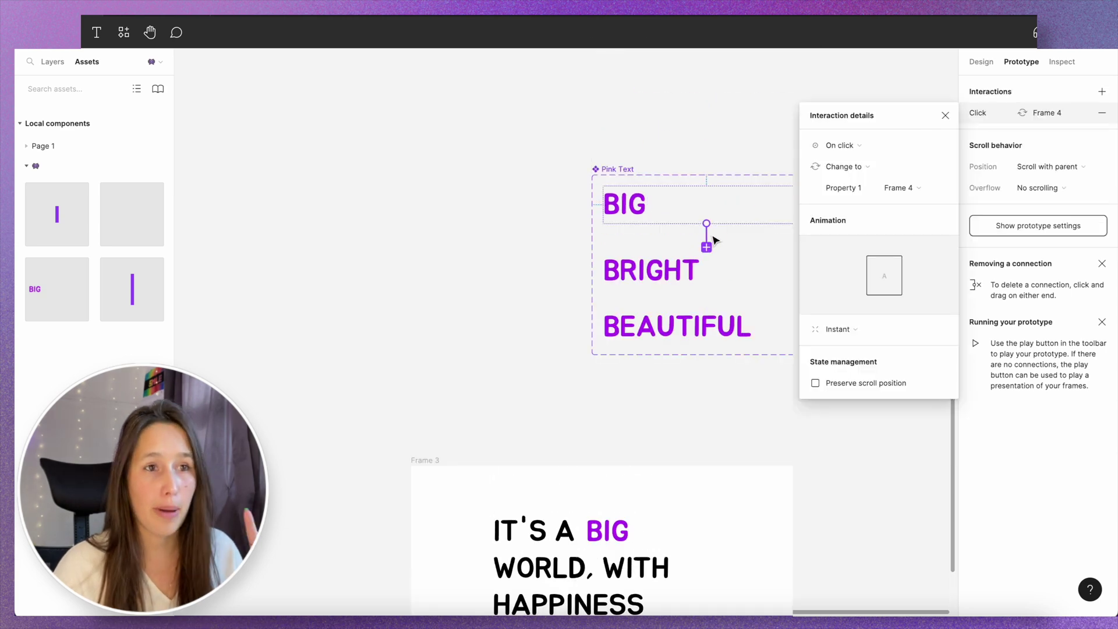
click(864, 145)
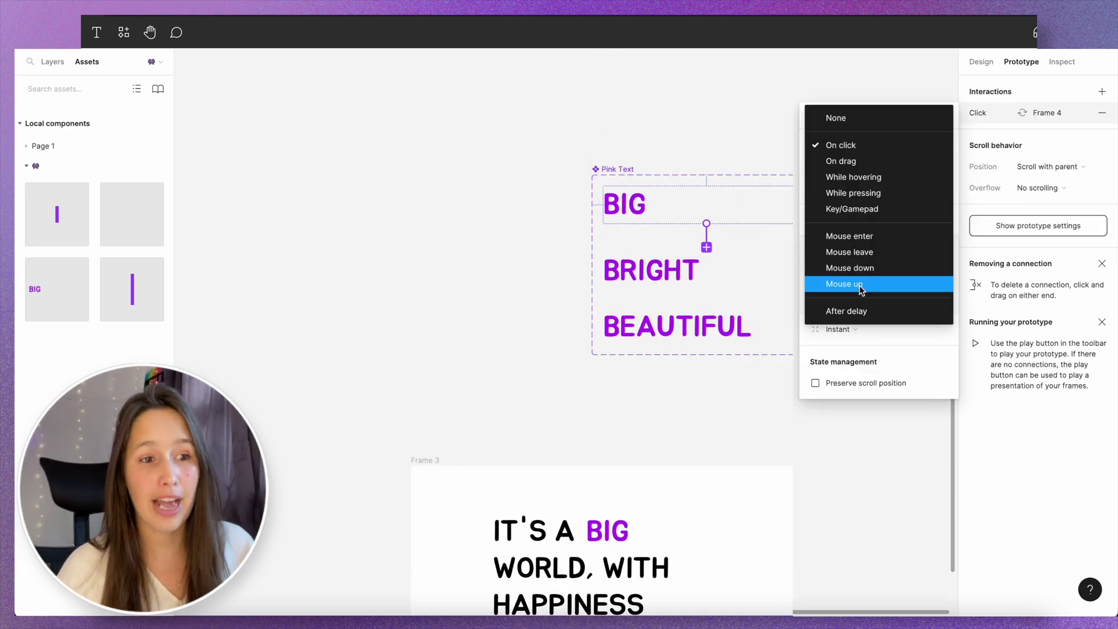
click(862, 311)
click(903, 146)
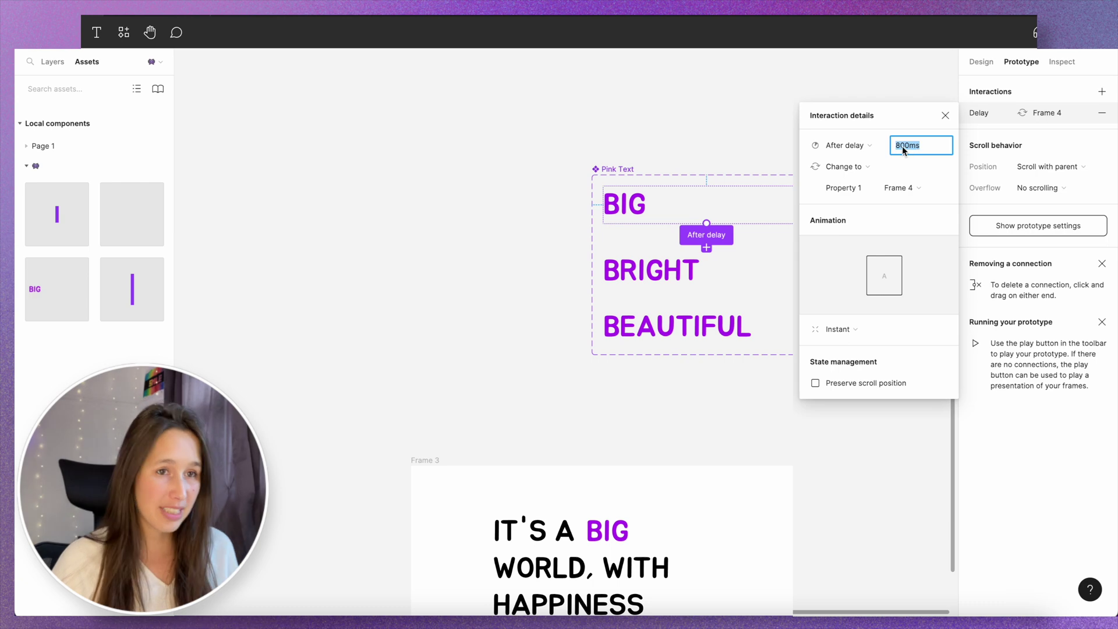
text(3000)
key(Return)
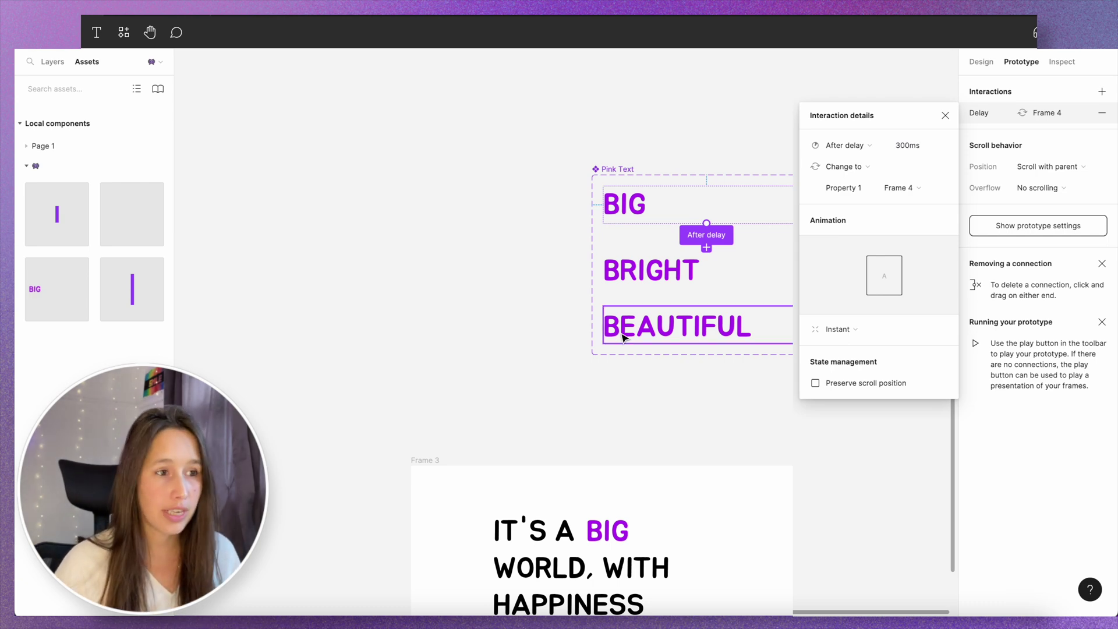
- Set the BRIGHT to BEAUTIFUL interaction to trigger After delay
click(741, 283)
click(704, 304)
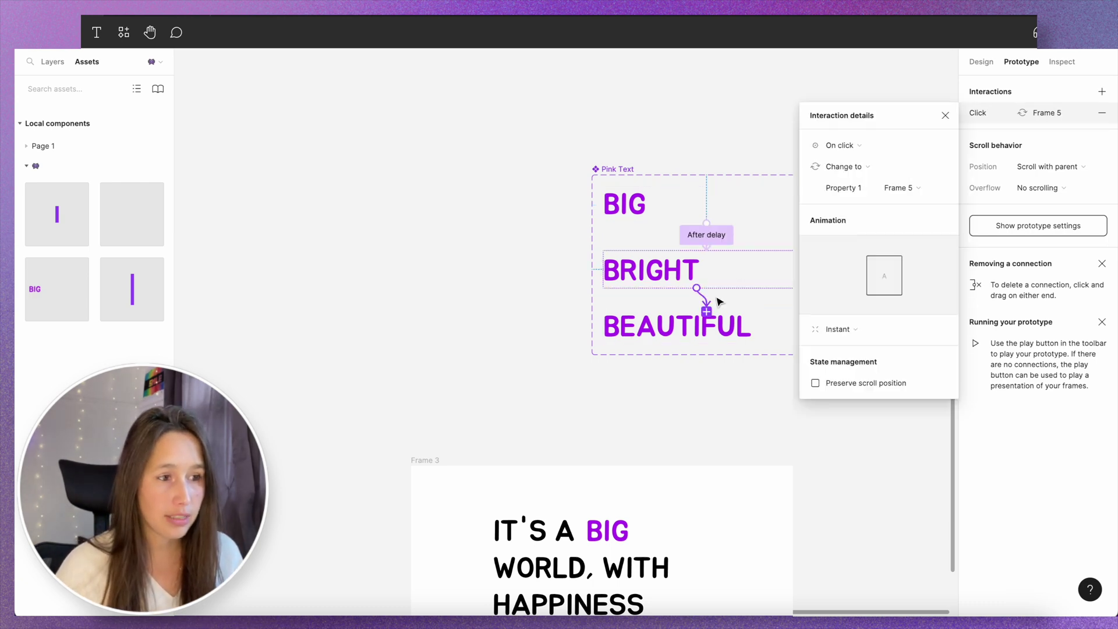
click(878, 146)
click(843, 308)
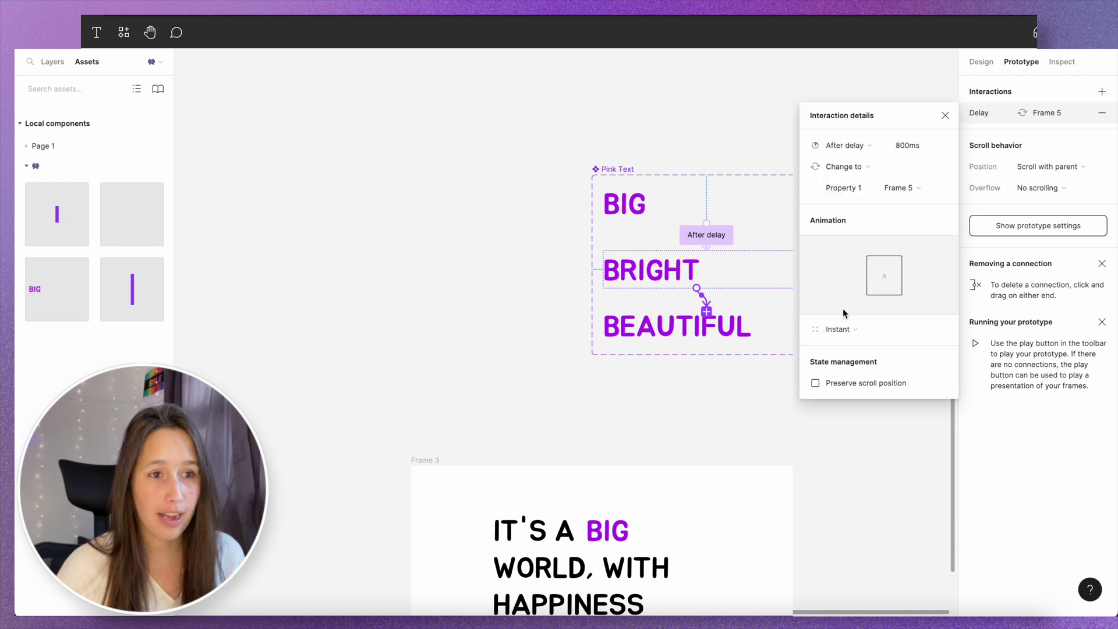
click(919, 148)
text(2000)
key(Return)
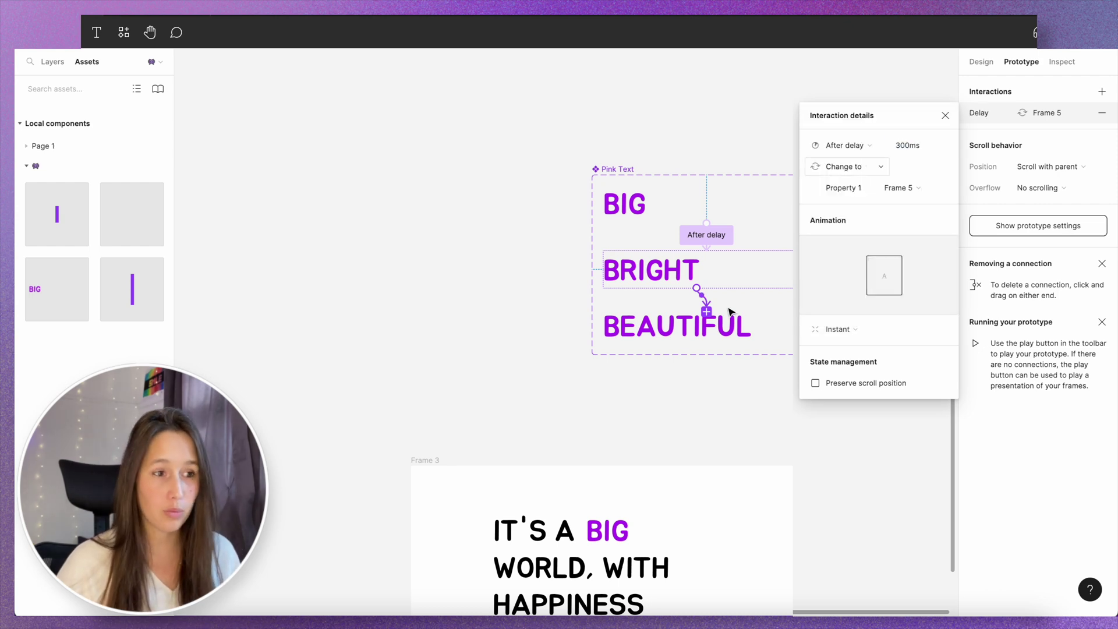
key(Escape)
- Make the sentence frame a flow starting point, creating Flow 3
drag(652, 288, 639, 277)
scroll(639, 277, down, 5)
scroll(639, 277, right, 3)
click(309, 304)
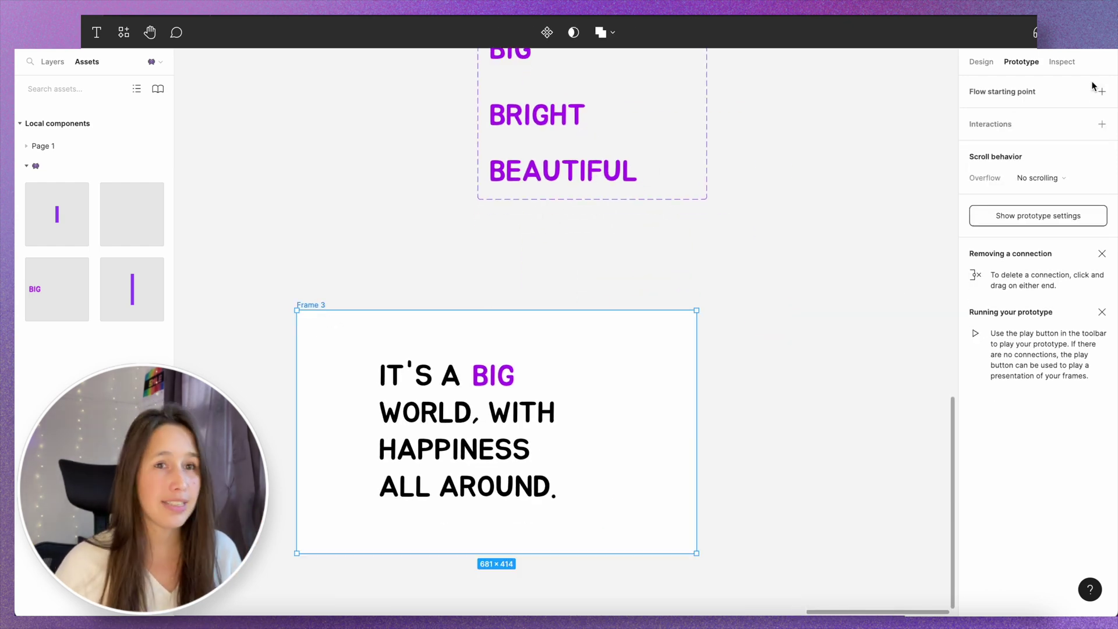
click(1099, 91)
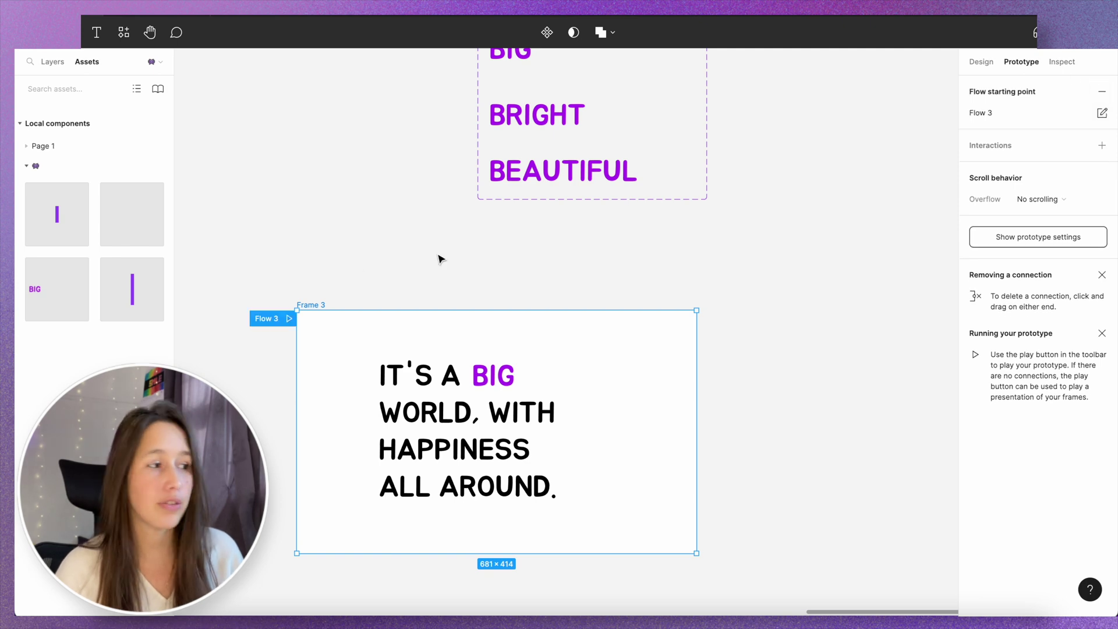